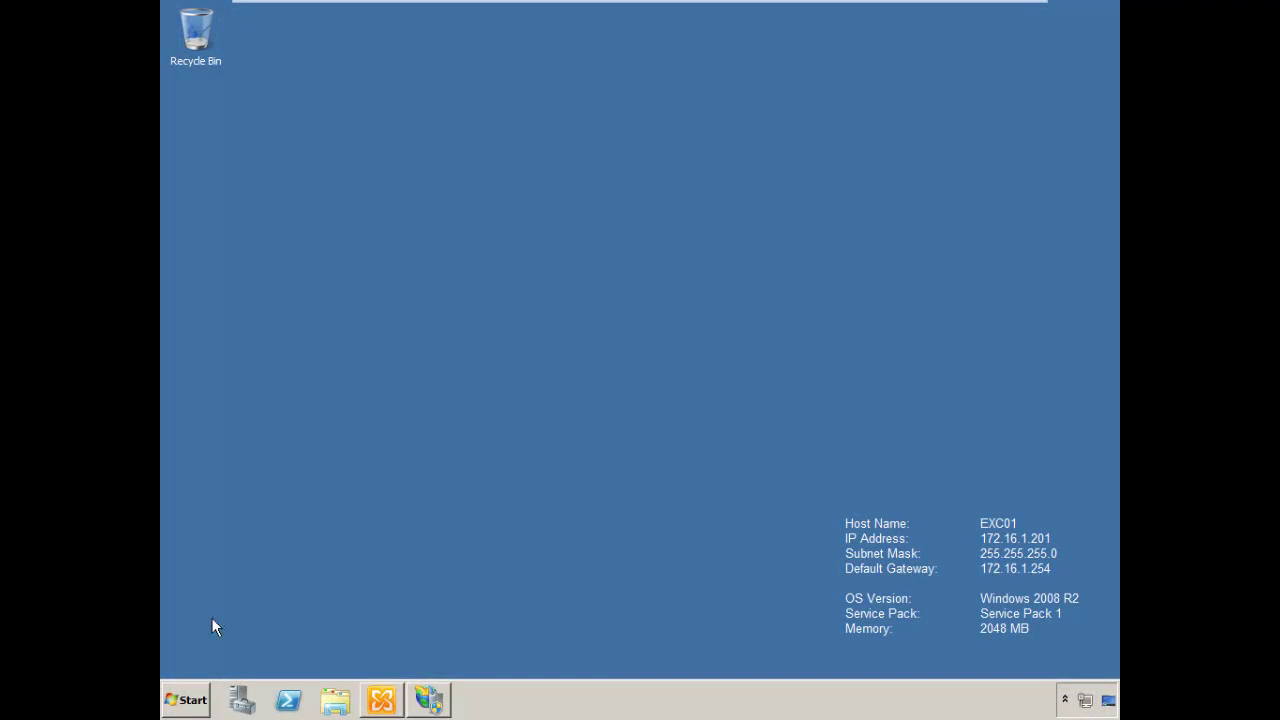
Open Properties for owa (Default Web Site) under Server Configuration > Client Access
{"action": "left_click", "coordinate": [379, 708]}
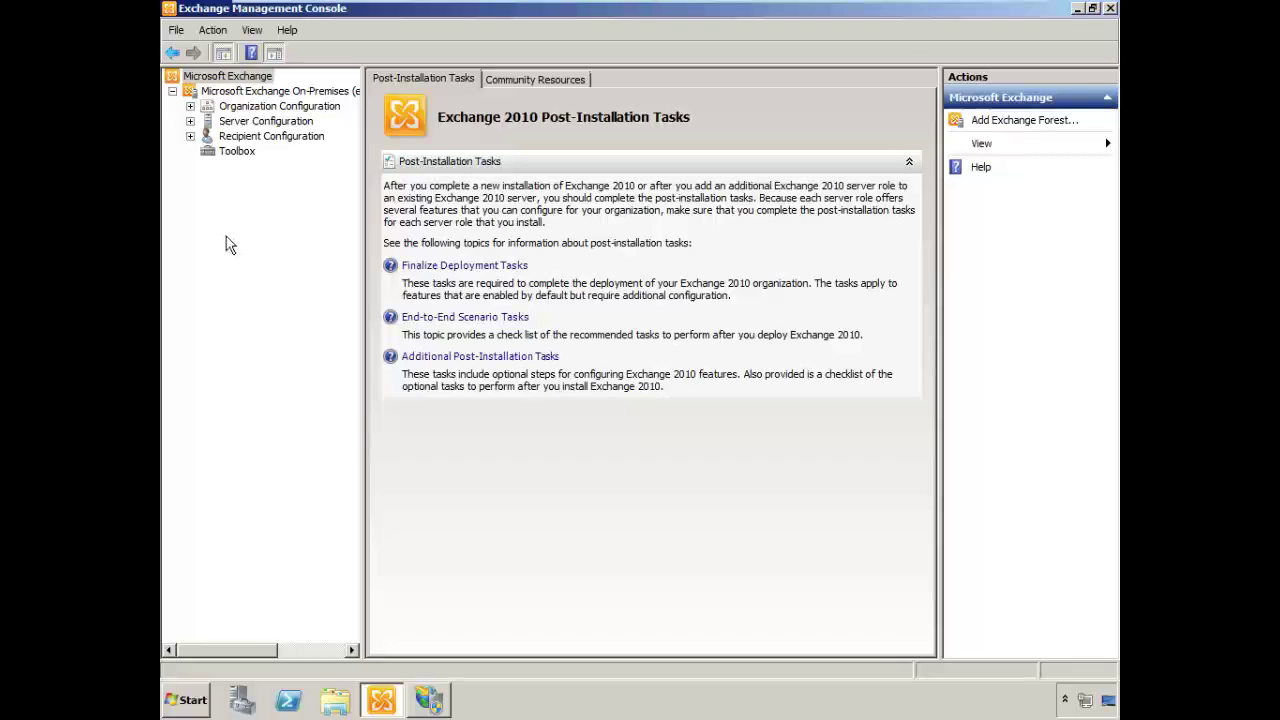
{"action": "left_click", "coordinate": [190, 121]}
{"action": "left_click", "coordinate": [266, 151]}
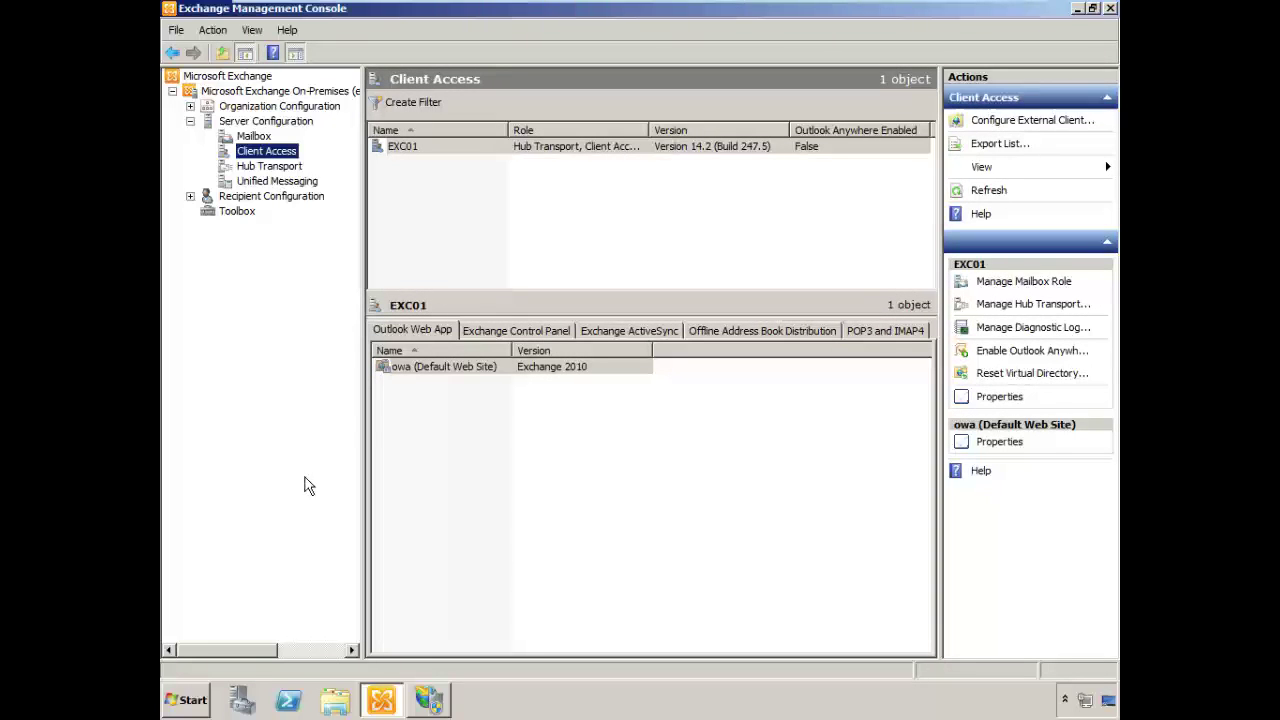
{"action": "left_click", "coordinate": [443, 366]}
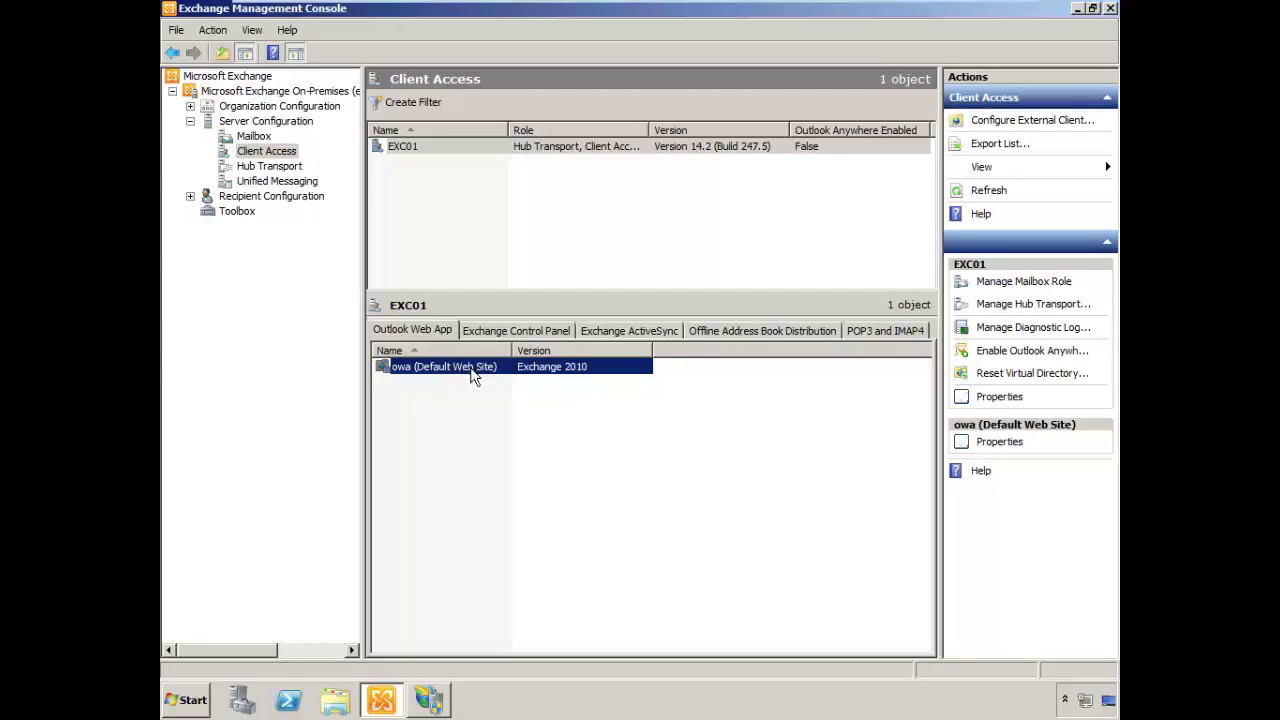
{"action": "right_click", "coordinate": [471, 370]}
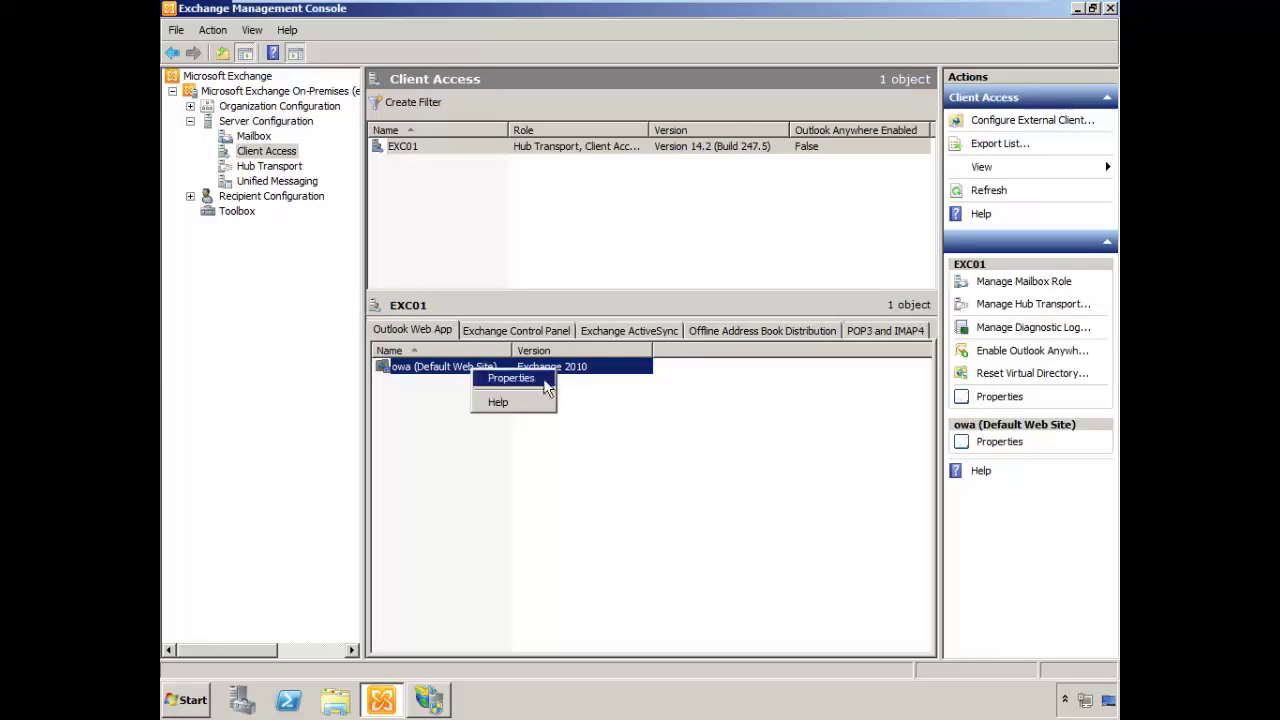
{"action": "left_click", "coordinate": [520, 378]}
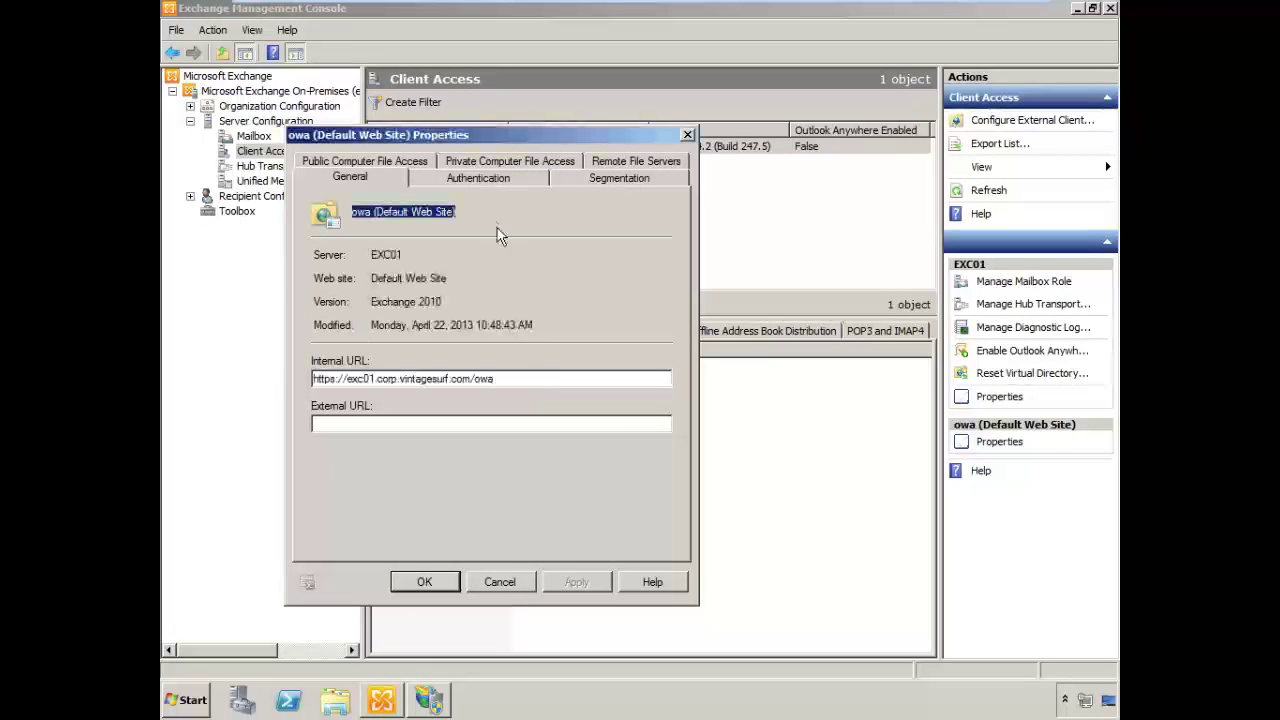
On the Authentication tab, switch OWA to standard methods with Basic authentication checked
{"action": "left_click", "coordinate": [505, 176]}
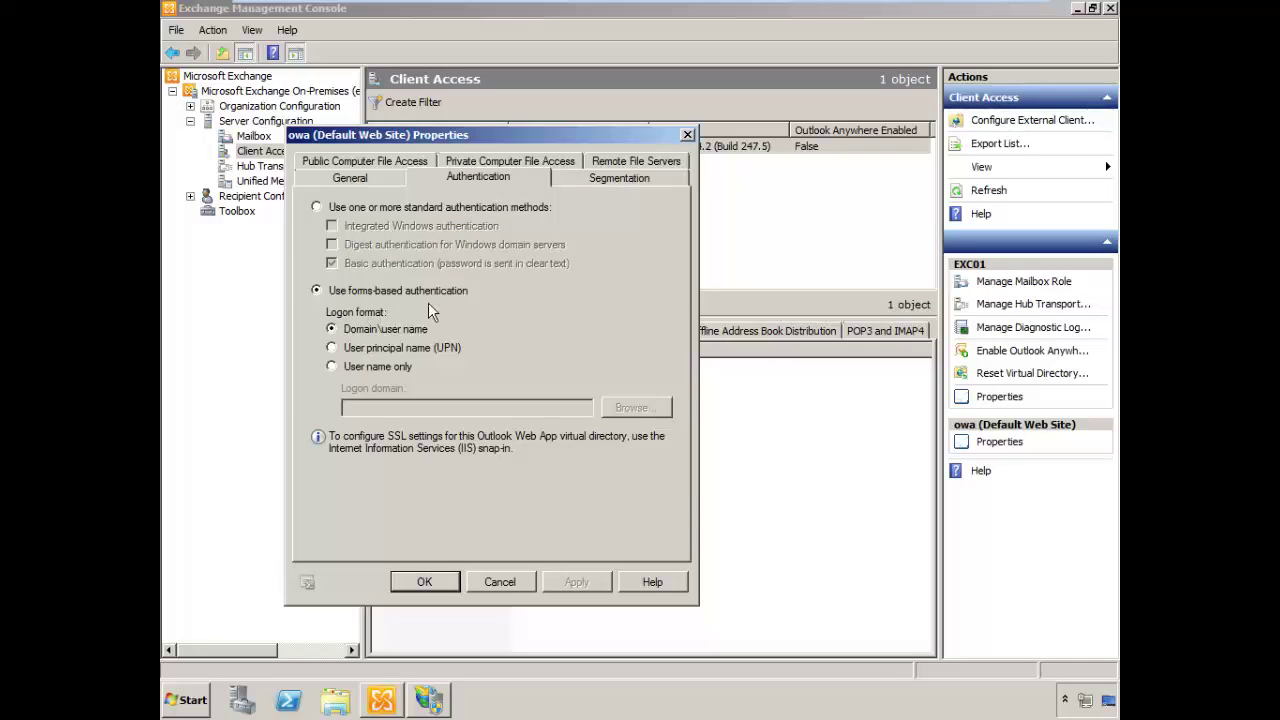
{"action": "left_click", "coordinate": [318, 208]}
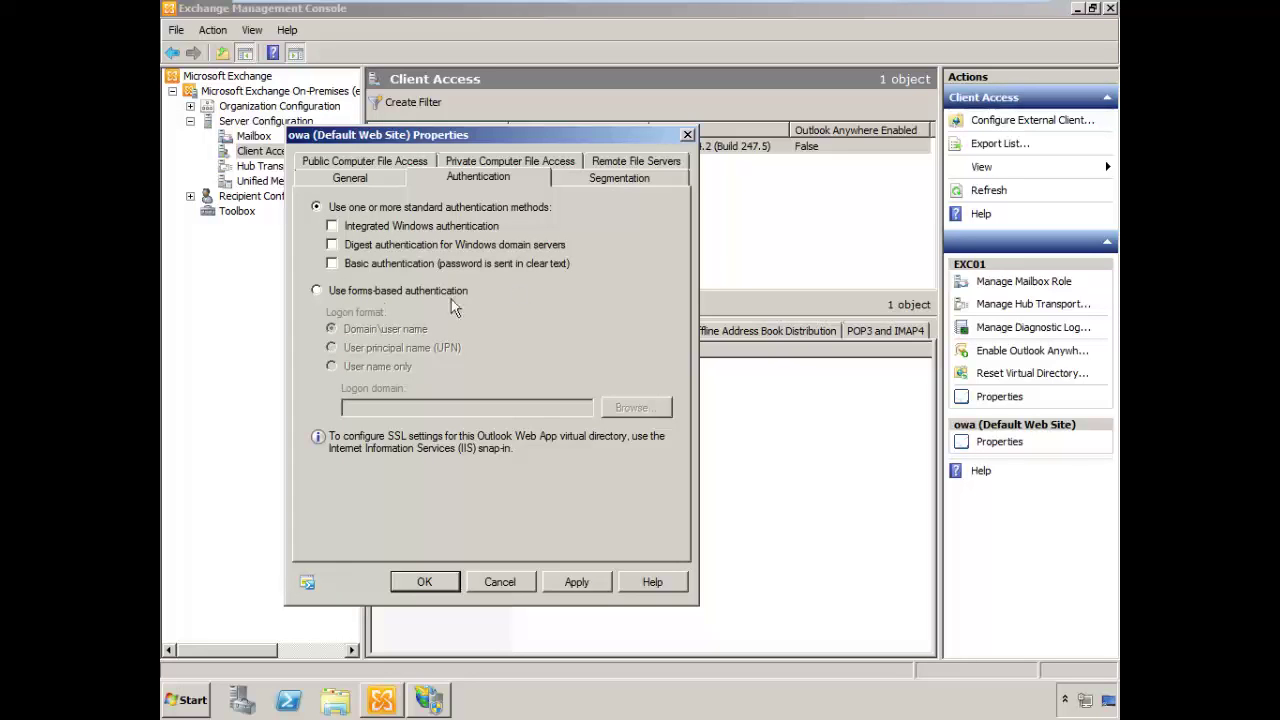
{"action": "left_click", "coordinate": [332, 263]}
Confirm the OWA Properties dialog to save the Basic authentication change
{"action": "left_click", "coordinate": [426, 581]}
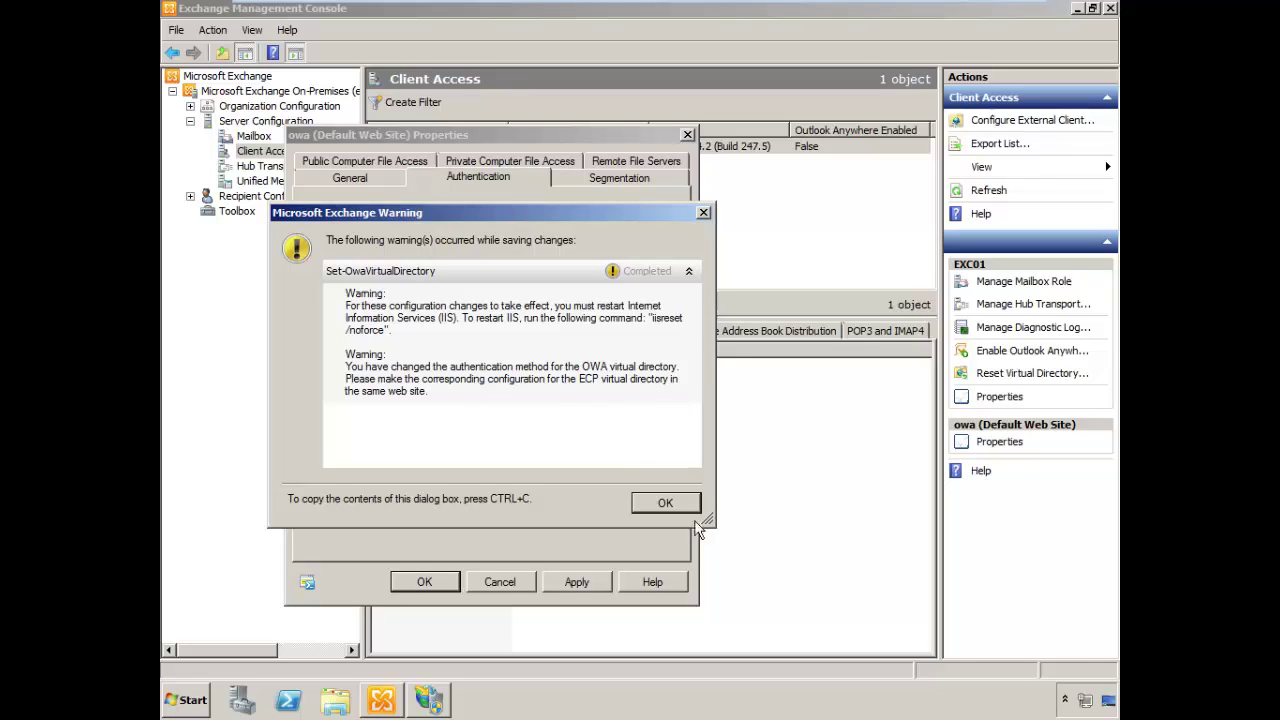
Dismiss the IIS restart warning and open Properties for the ecp virtual directory
{"action": "left_click", "coordinate": [666, 501]}
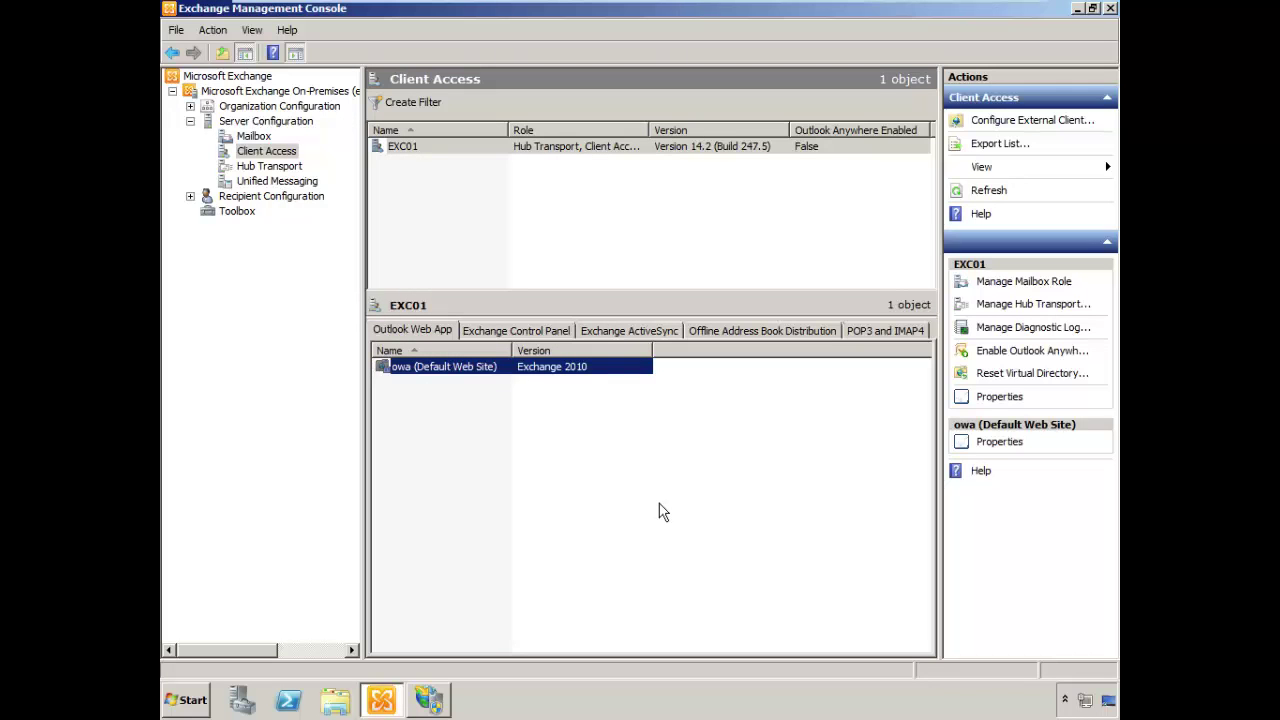
{"action": "left_click", "coordinate": [538, 335]}
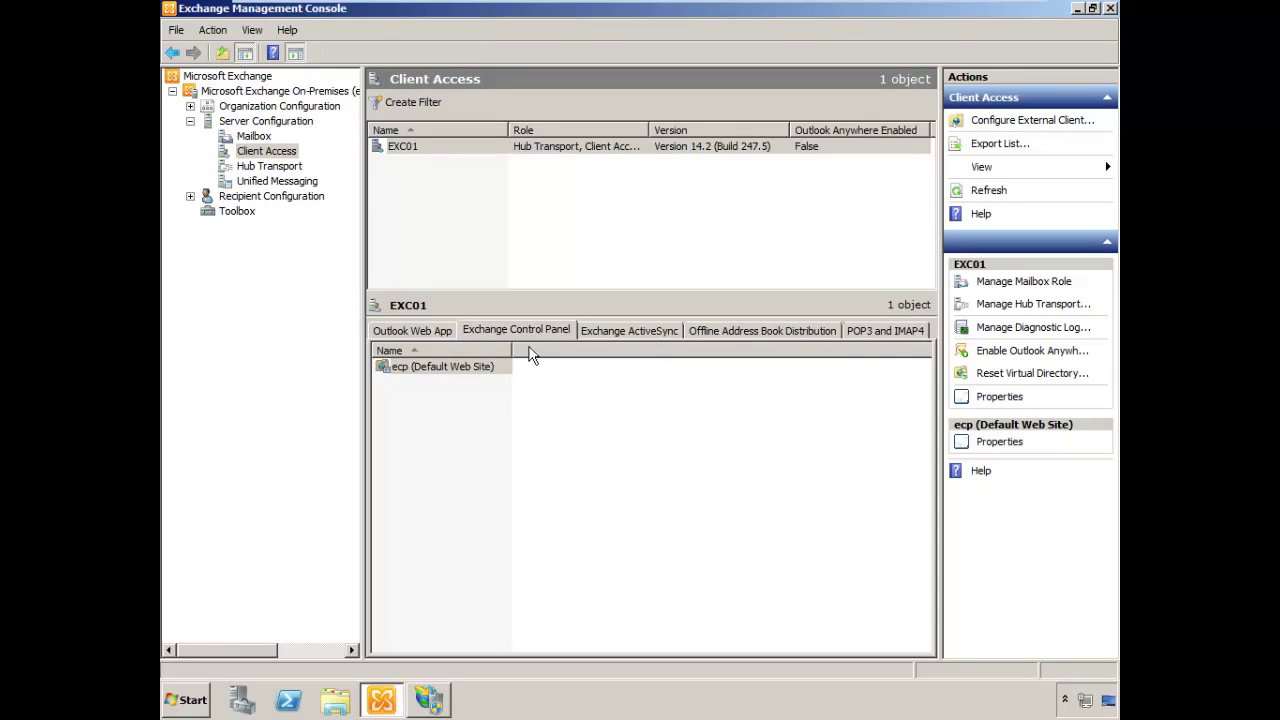
{"action": "right_click", "coordinate": [441, 364]}
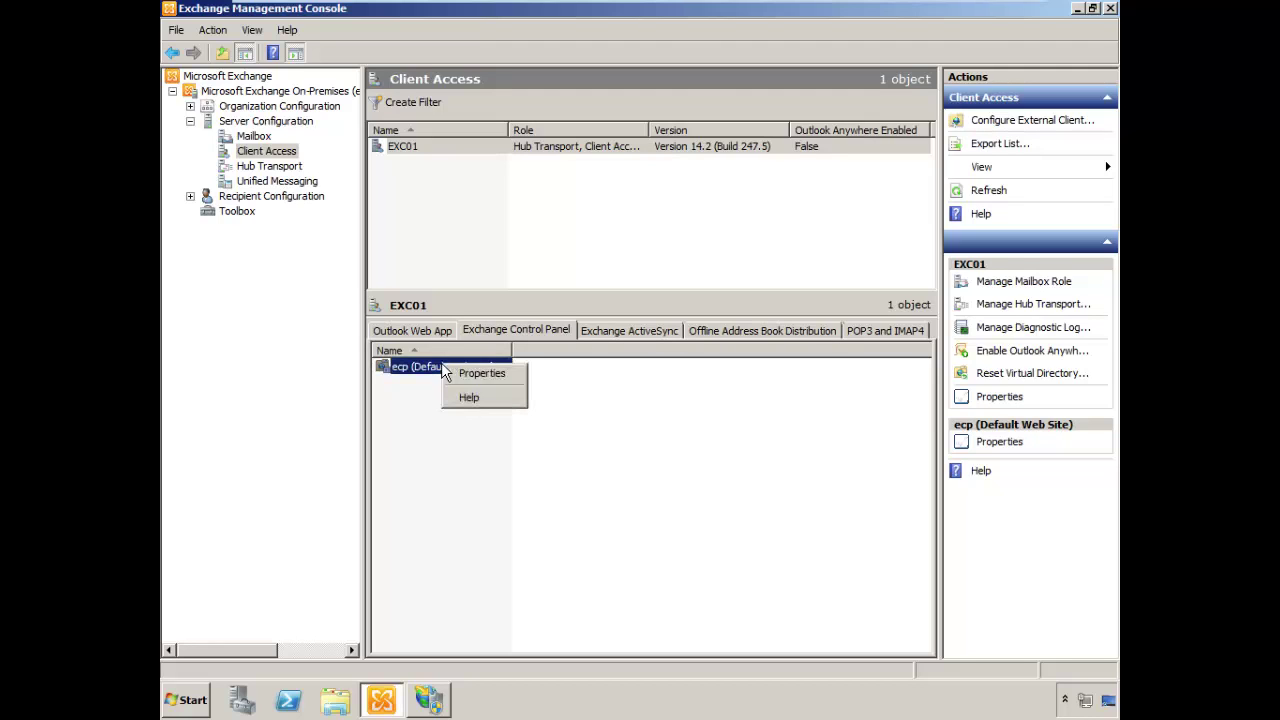
{"action": "left_click", "coordinate": [484, 376]}
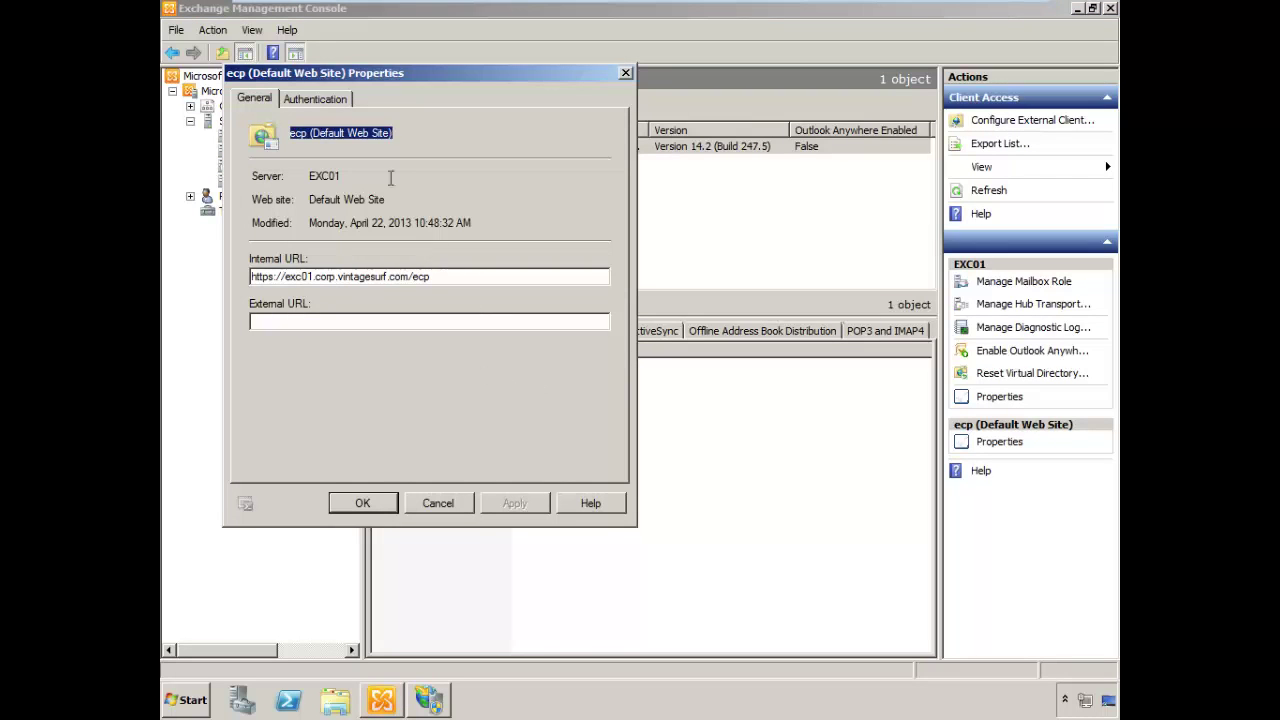
Set ecp to standard authentication with Basic only, save it, and minimize the console
{"action": "left_click", "coordinate": [346, 101]}
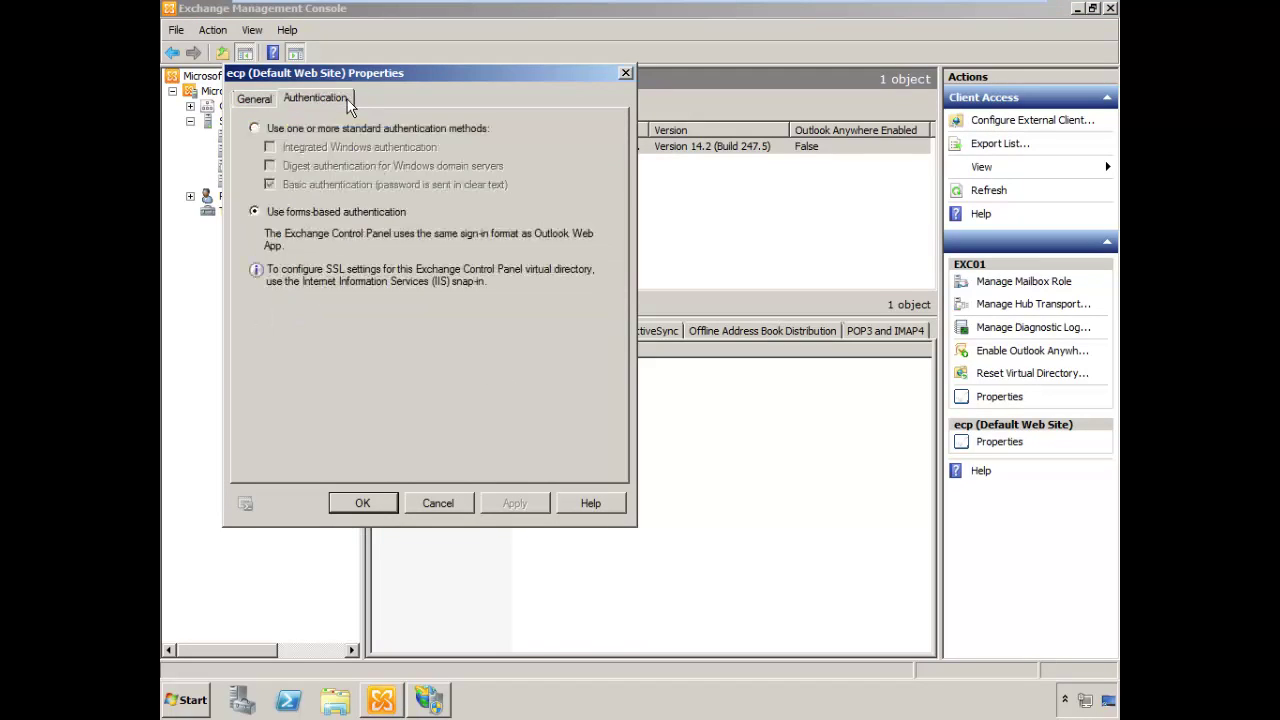
{"action": "left_click", "coordinate": [256, 128]}
{"action": "left_click", "coordinate": [270, 147]}
{"action": "left_click", "coordinate": [270, 185]}
{"action": "left_click", "coordinate": [272, 186]}
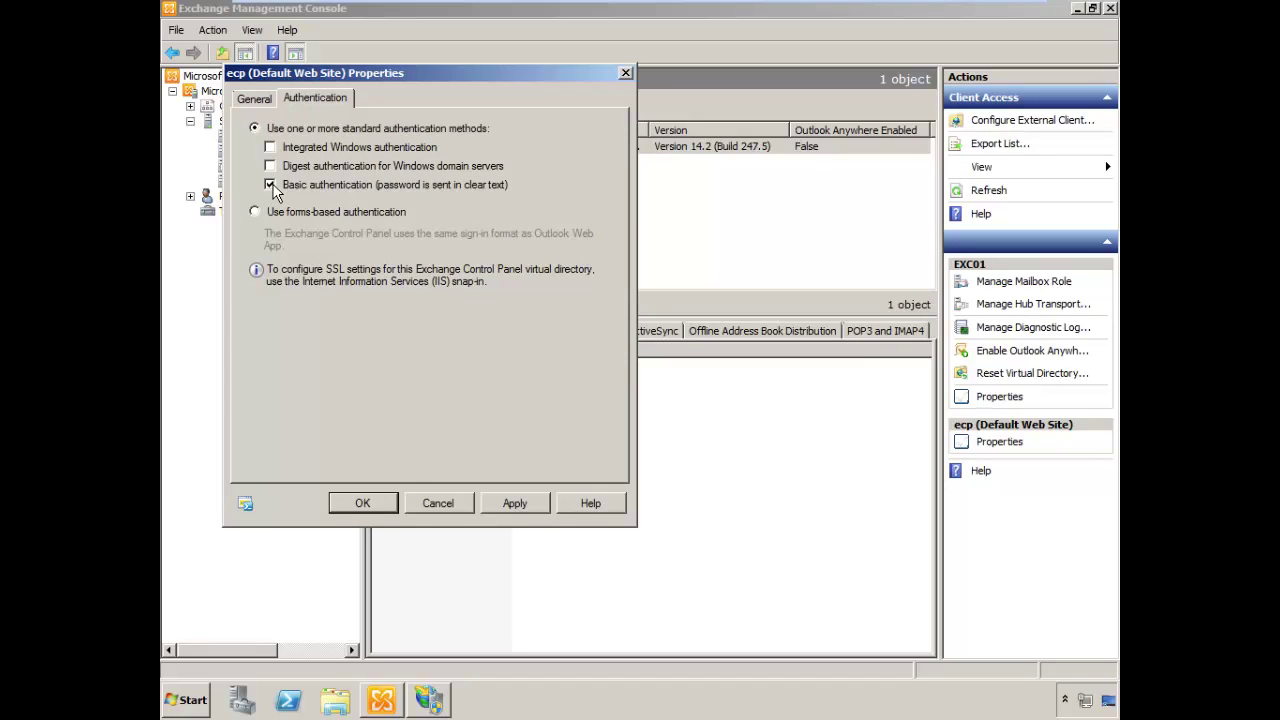
{"action": "left_click", "coordinate": [377, 510]}
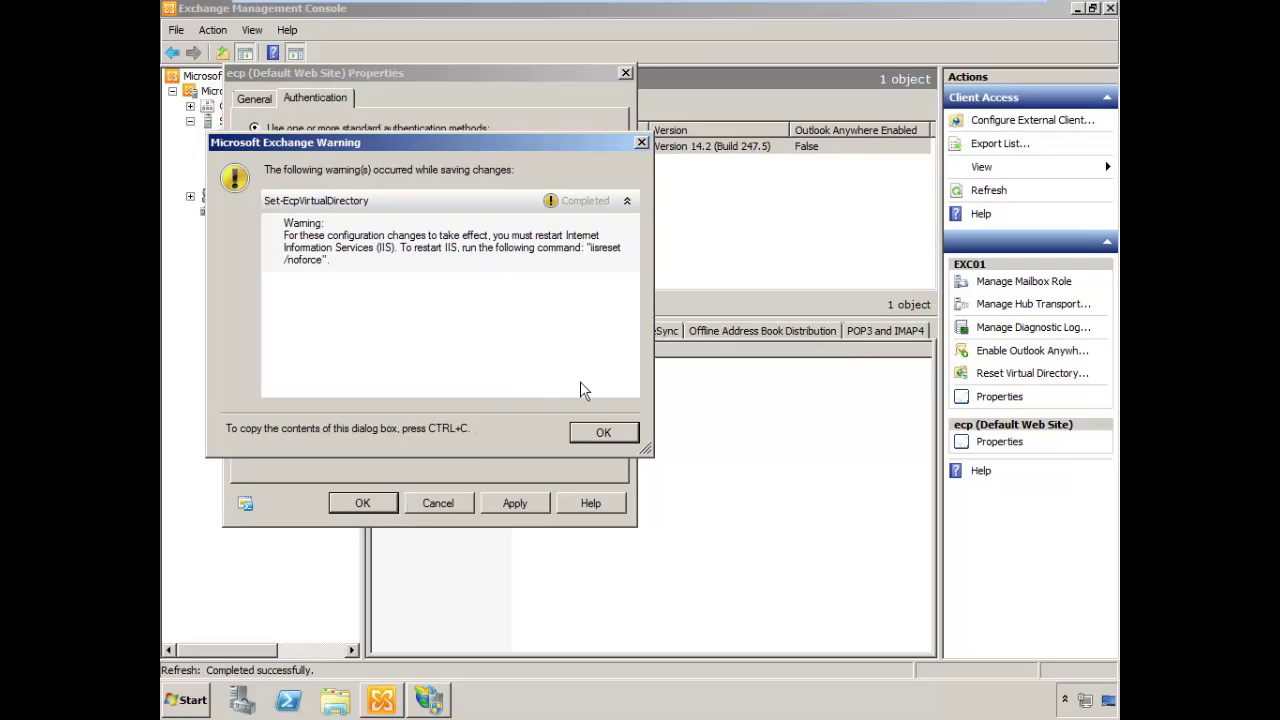
{"action": "left_click", "coordinate": [604, 432]}
{"action": "left_click", "coordinate": [1078, 12]}
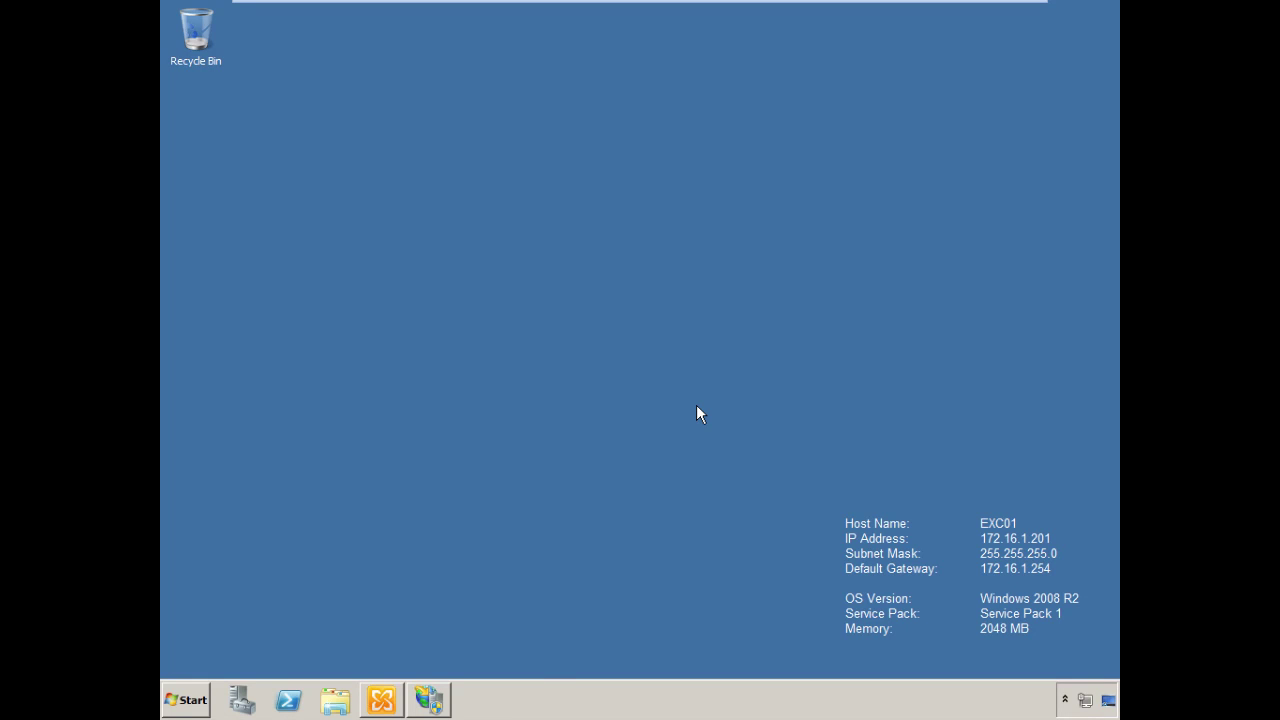
Launch mmc.exe with administrator rights and center the console window
{"action": "key", "text": "super+r"}
{"action": "type", "text": "mmc.exe"}
{"action": "key", "text": "Return"}
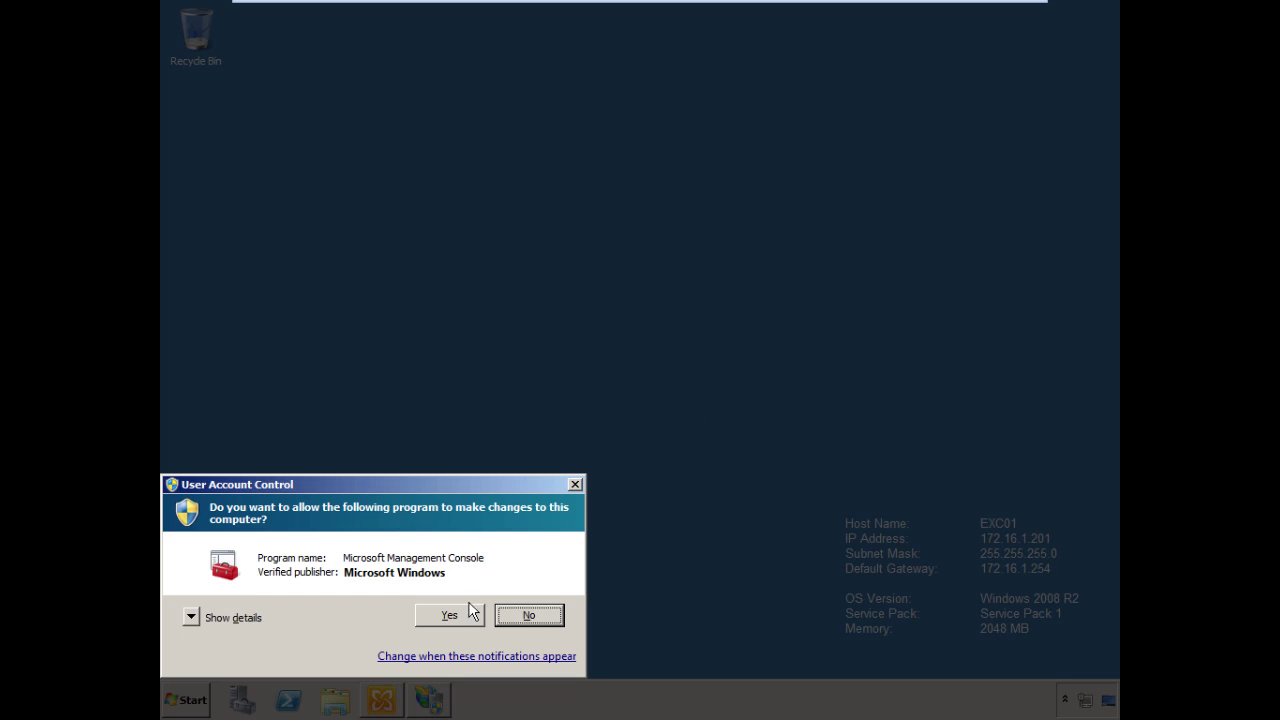
{"action": "left_click", "coordinate": [465, 614]}
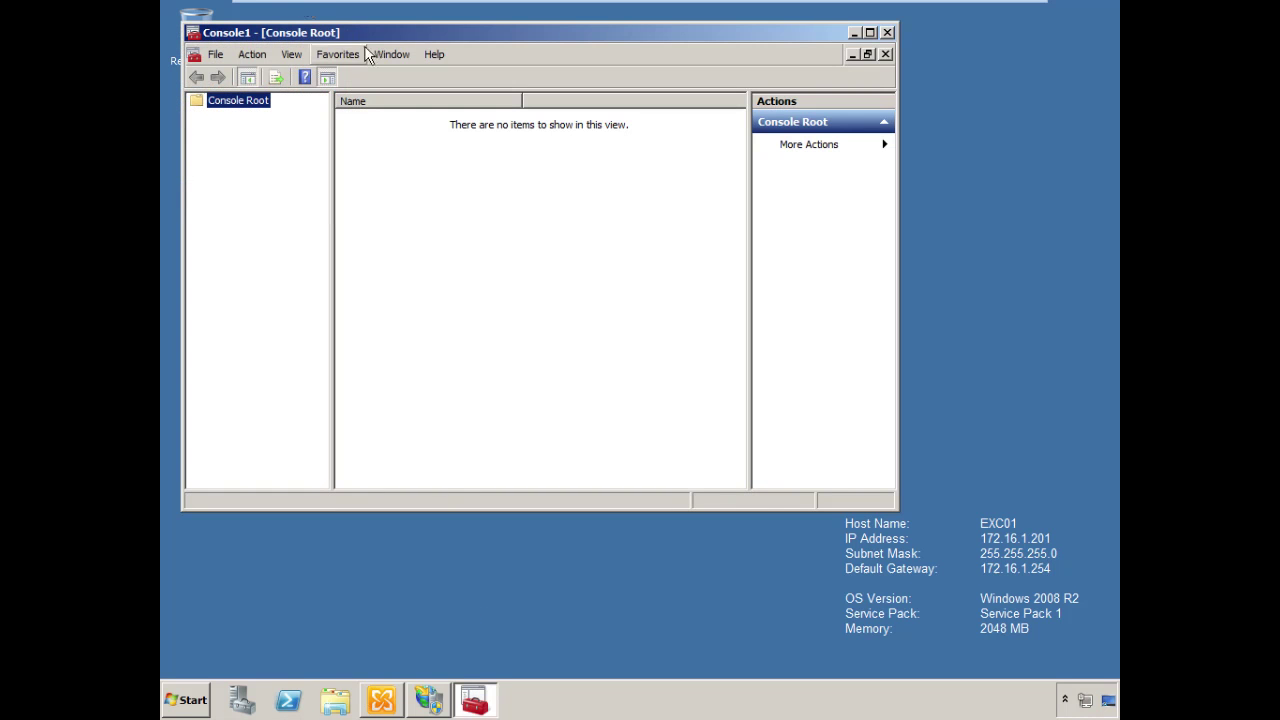
{"action": "left_click_drag", "start_coordinate": [370, 36], "coordinate": [457, 104]}
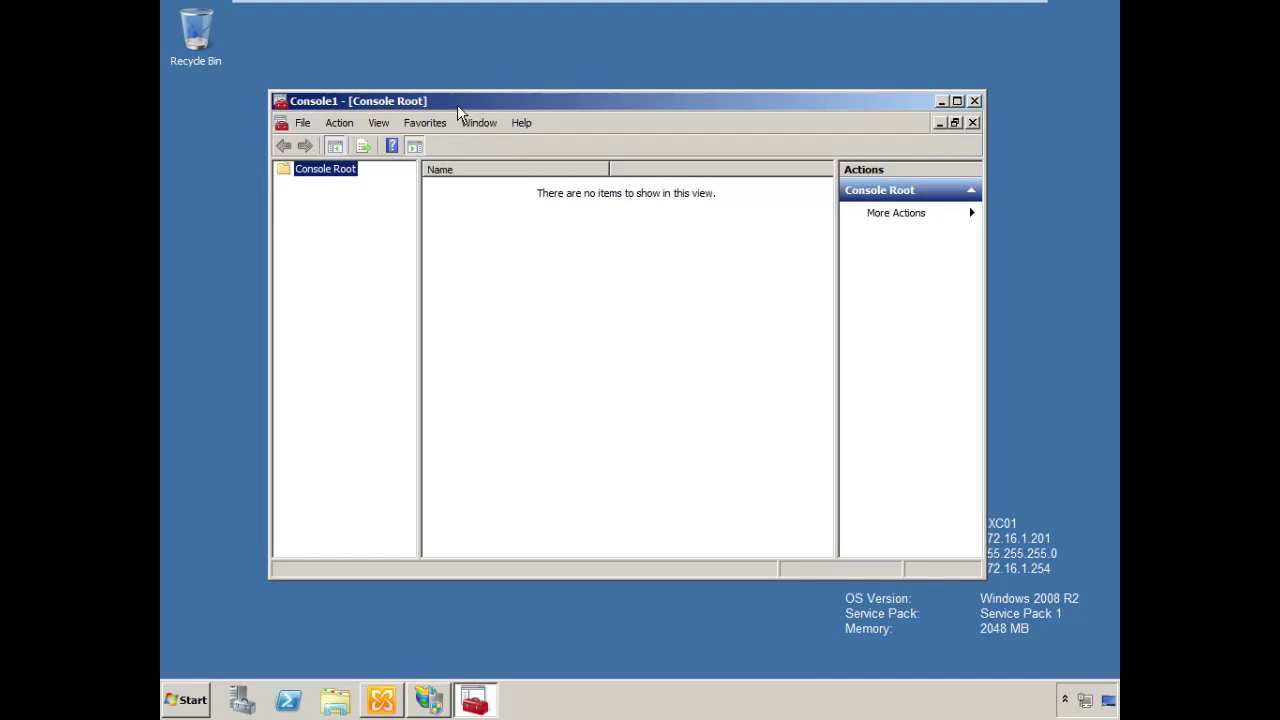
Add the Certificates snap-in for the Computer account on the local computer
{"action": "left_click", "coordinate": [303, 122]}
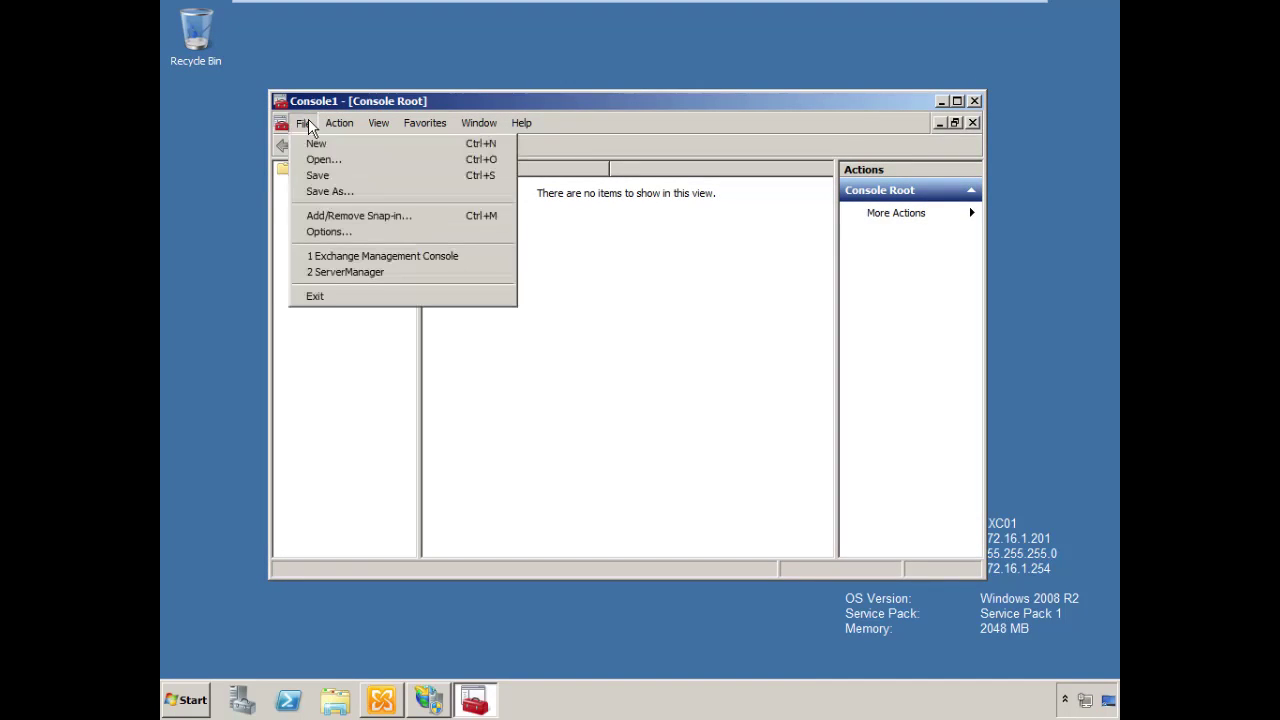
{"action": "left_click", "coordinate": [322, 216]}
{"action": "left_click", "coordinate": [381, 319]}
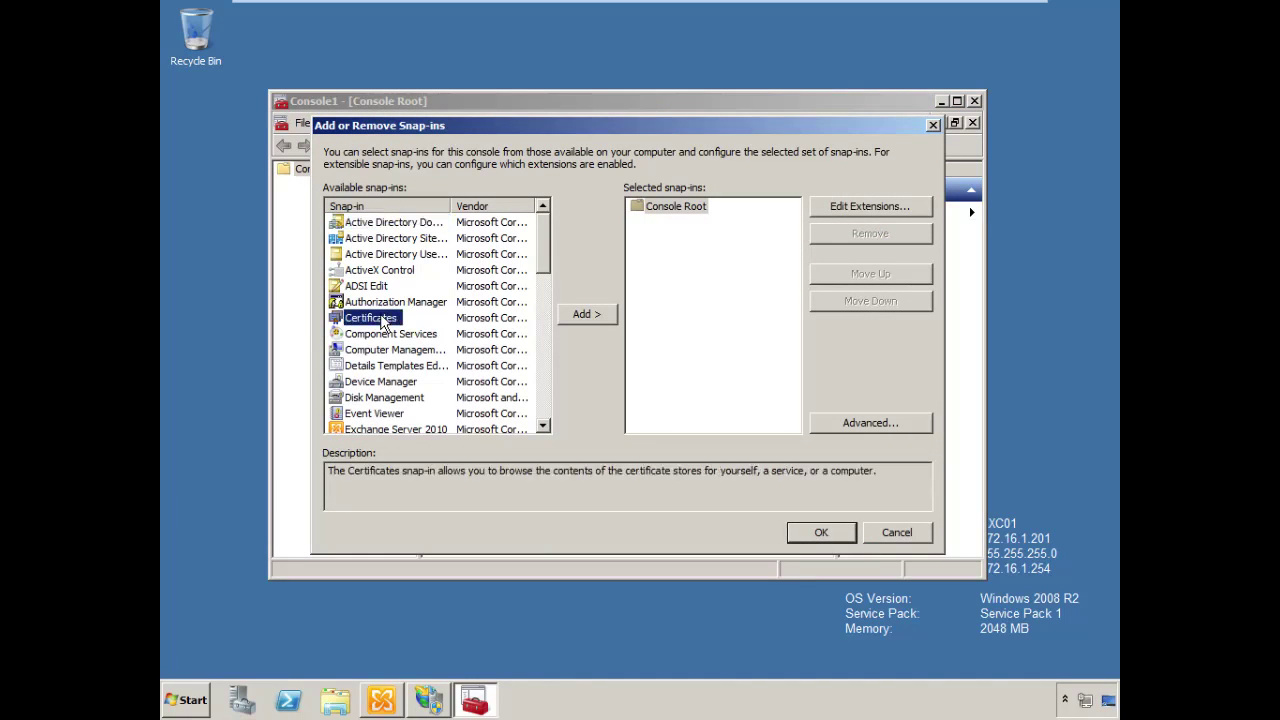
{"action": "left_click", "coordinate": [586, 315]}
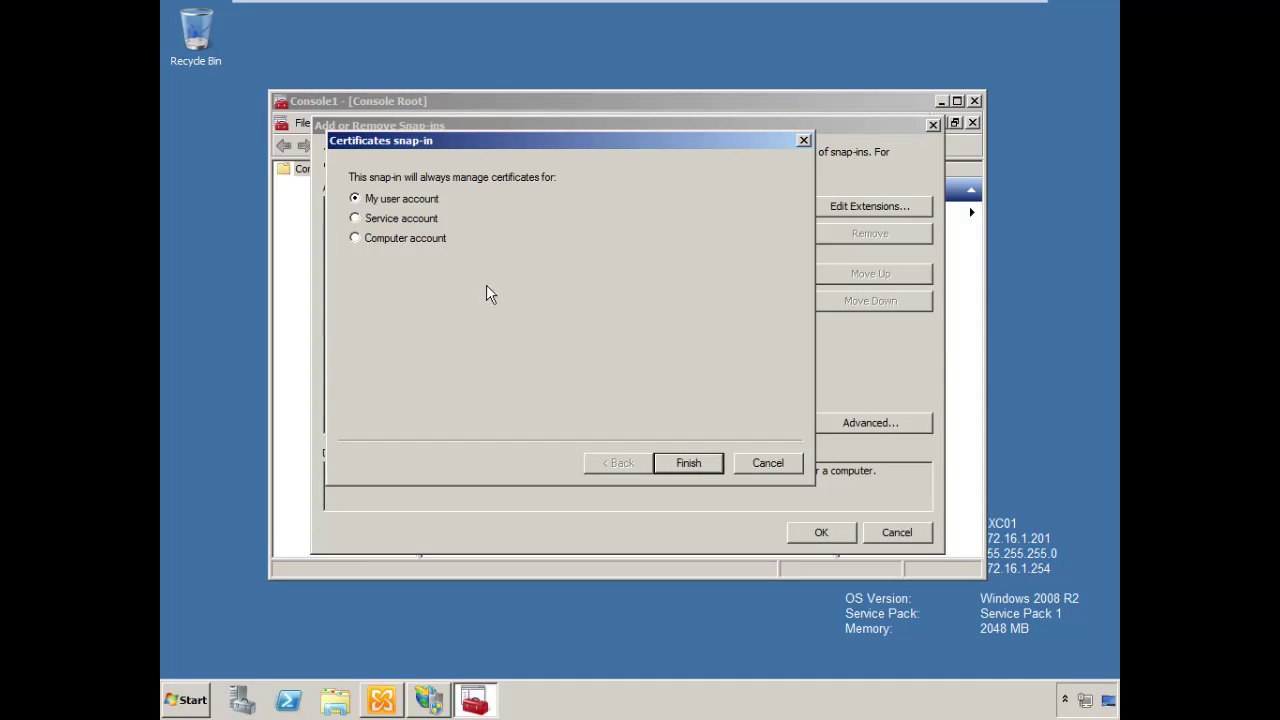
{"action": "left_click", "coordinate": [363, 242]}
{"action": "left_click", "coordinate": [688, 463]}
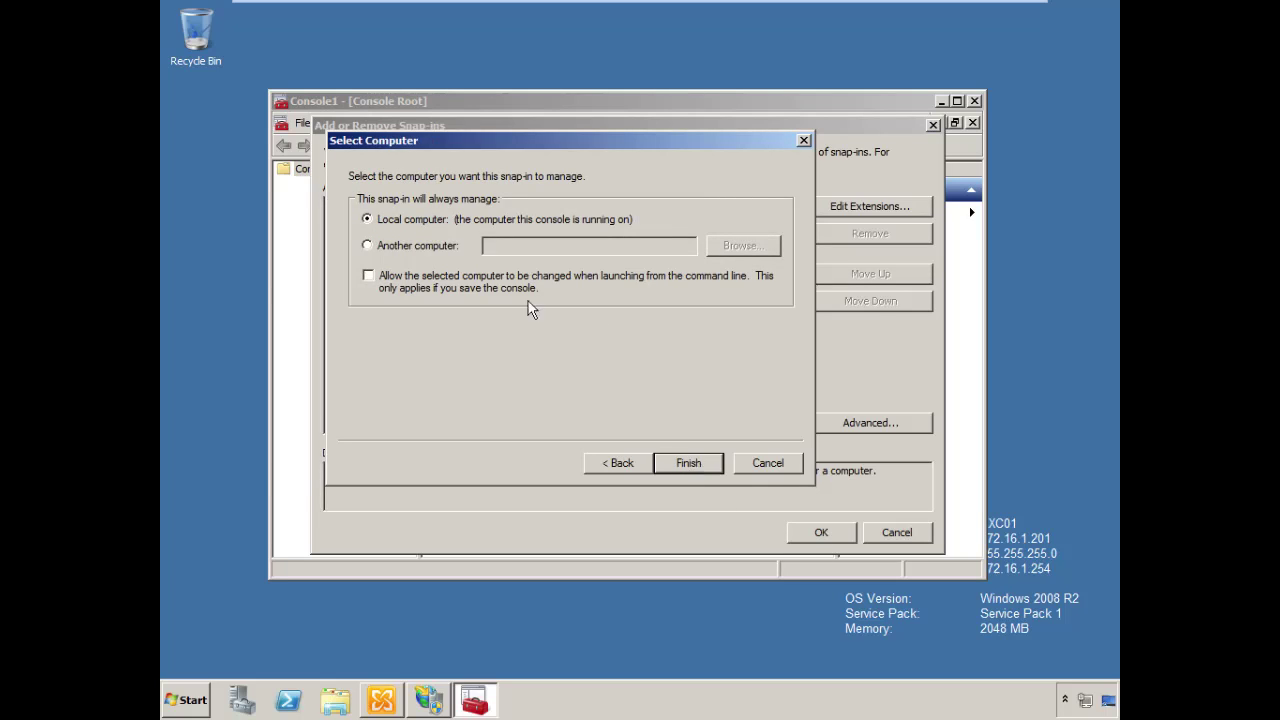
{"action": "left_click", "coordinate": [708, 460]}
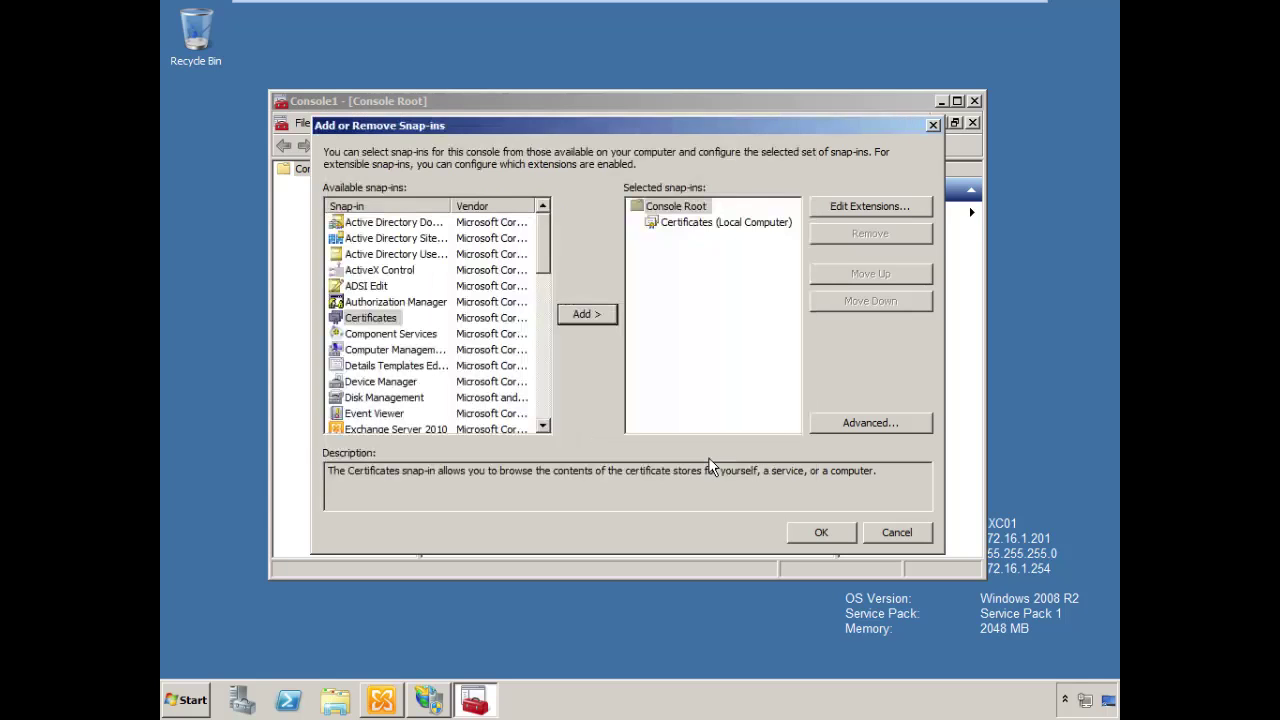
{"action": "left_click", "coordinate": [821, 533]}
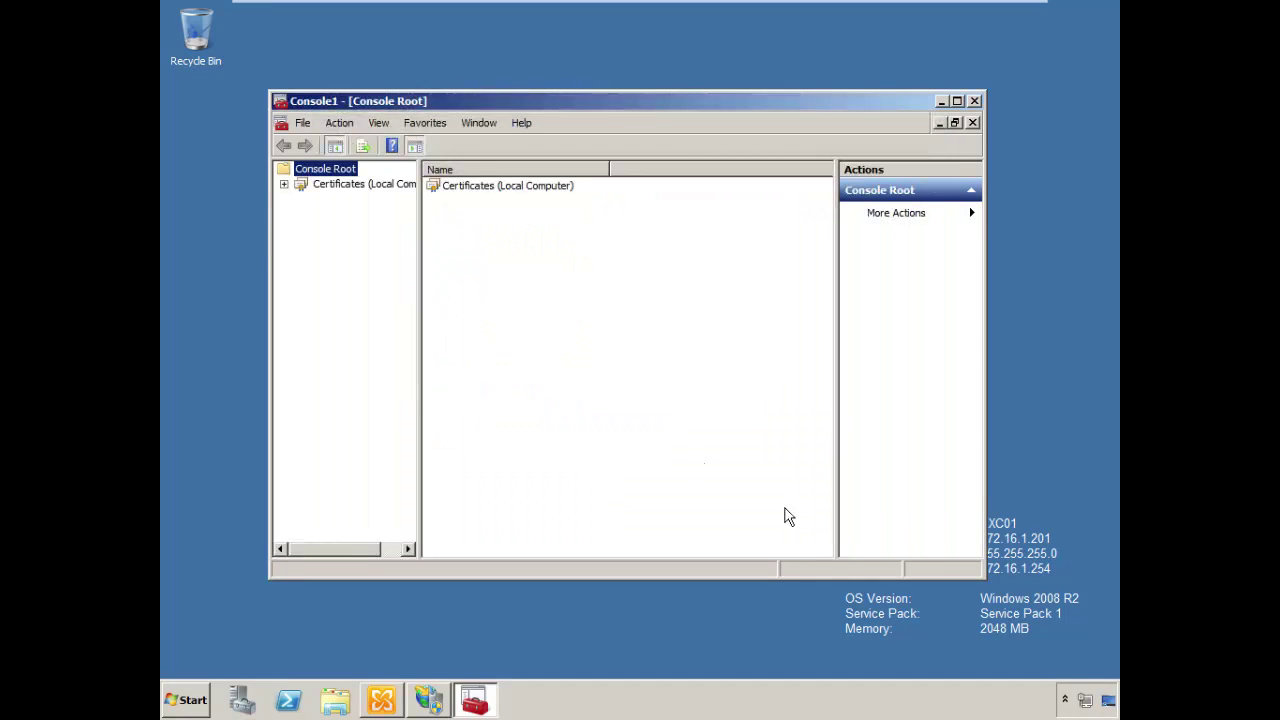
Maximize the console, widen the tree pane, and list the Personal store's certificates
{"action": "left_click", "coordinate": [284, 184]}
{"action": "double_click", "coordinate": [499, 104]}
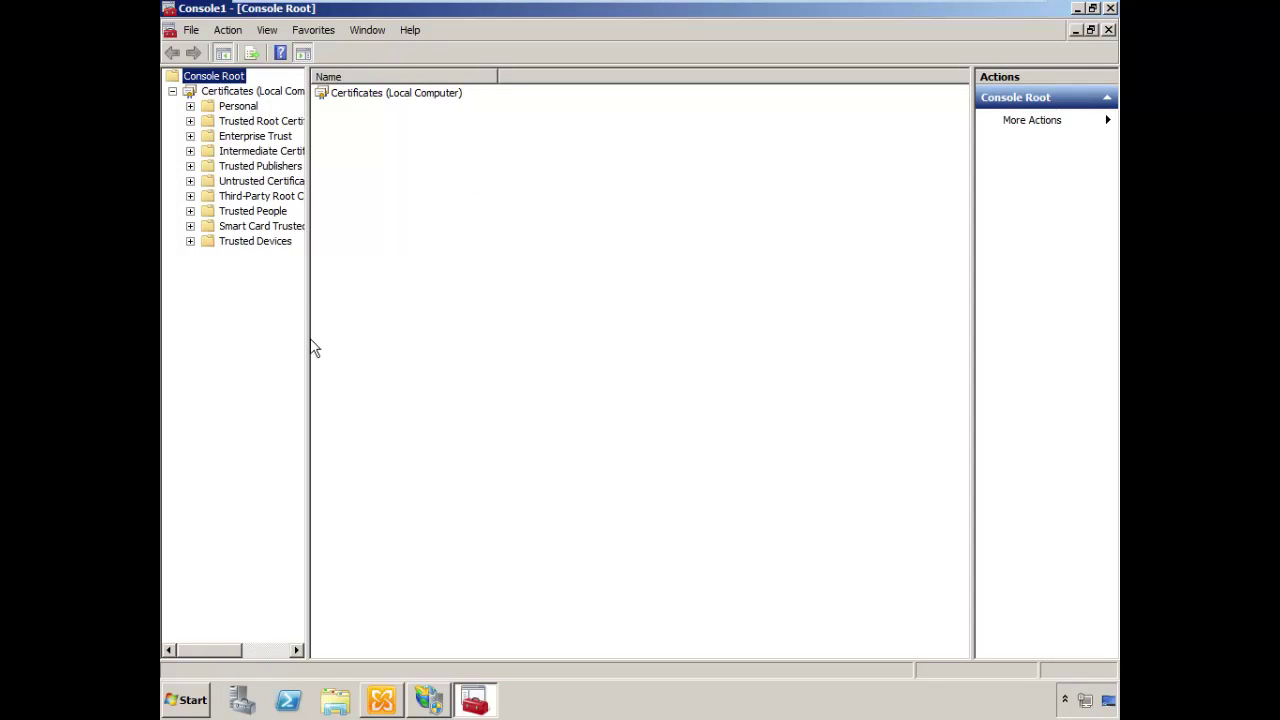
{"action": "left_click_drag", "start_coordinate": [307, 337], "coordinate": [384, 337]}
{"action": "left_click", "coordinate": [190, 106]}
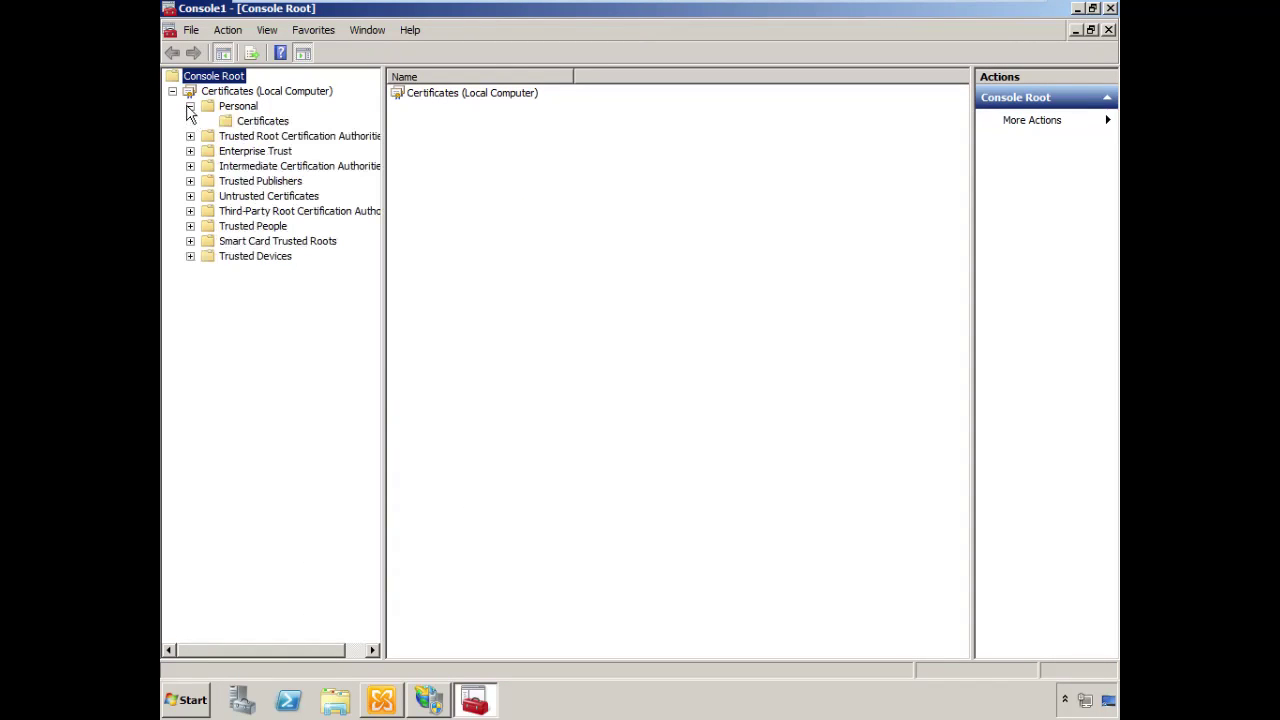
{"action": "left_click", "coordinate": [250, 120]}
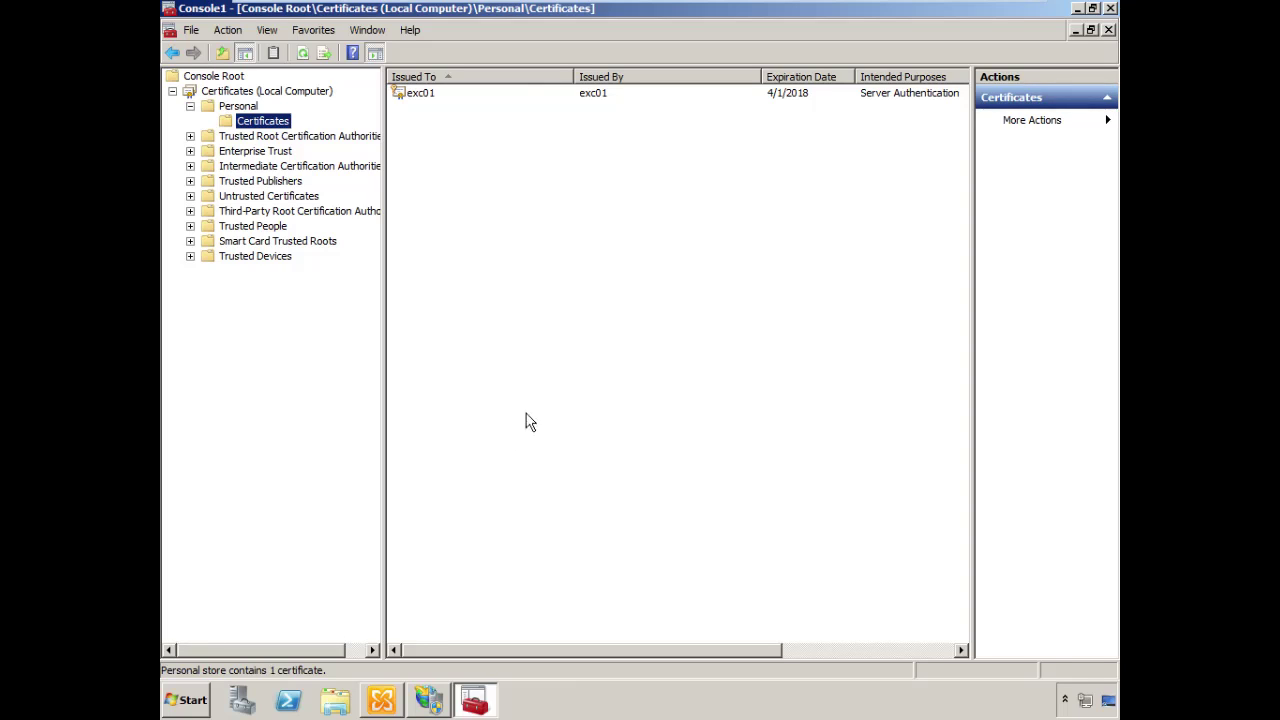
Enroll a Computer-template certificate via Active Directory Enrollment Policy, then switch to IIS Manager
{"action": "right_click", "coordinate": [534, 355]}
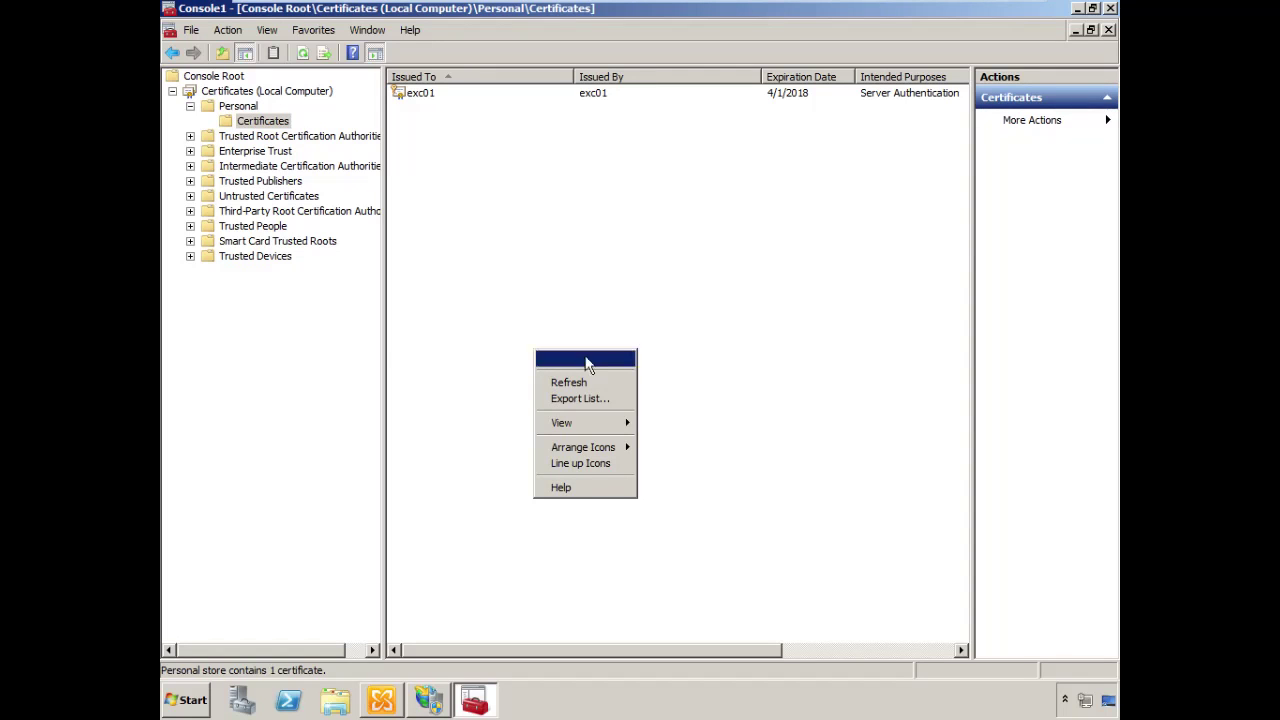
{"action": "mouse_move", "coordinate": [580, 358]}
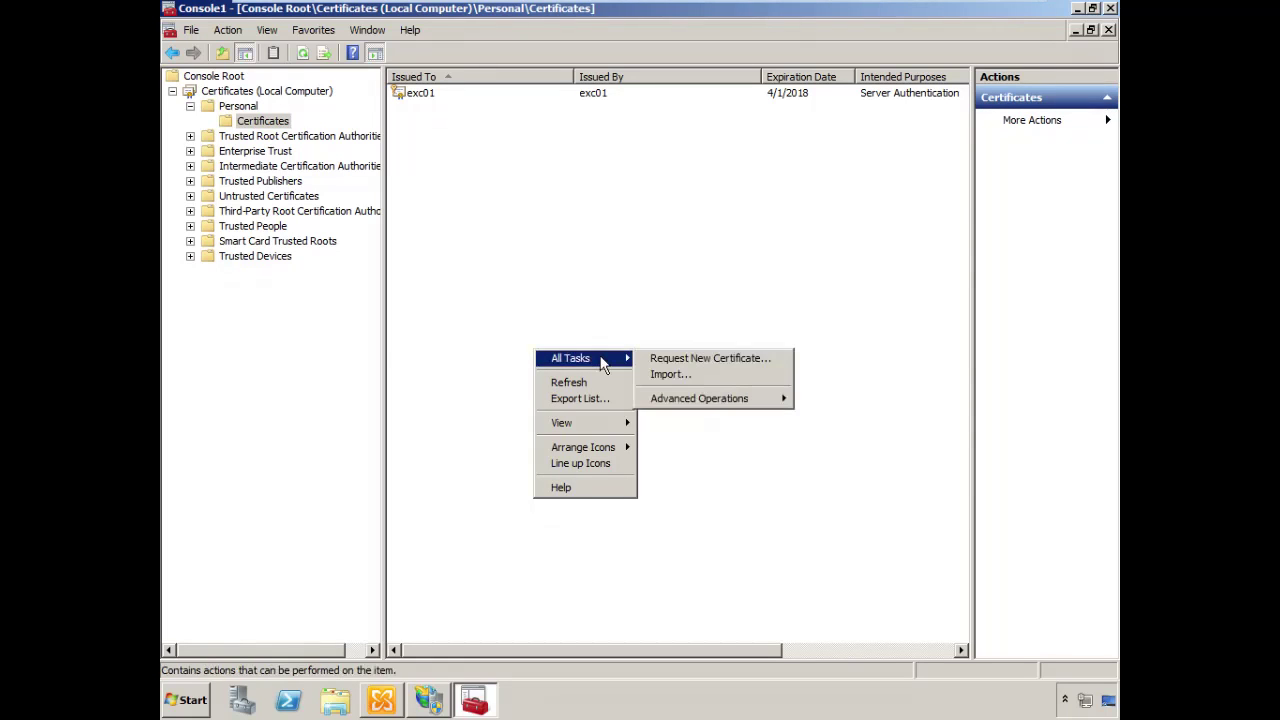
{"action": "left_click", "coordinate": [773, 359]}
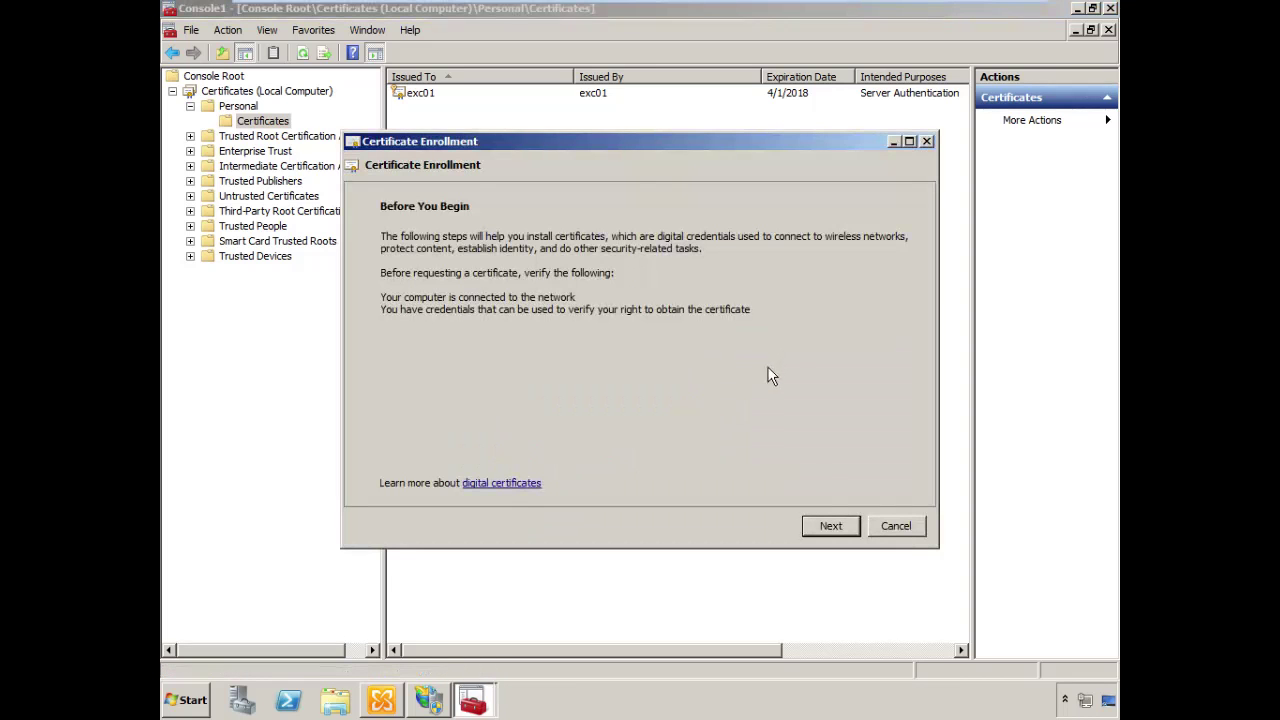
{"action": "left_click", "coordinate": [836, 526]}
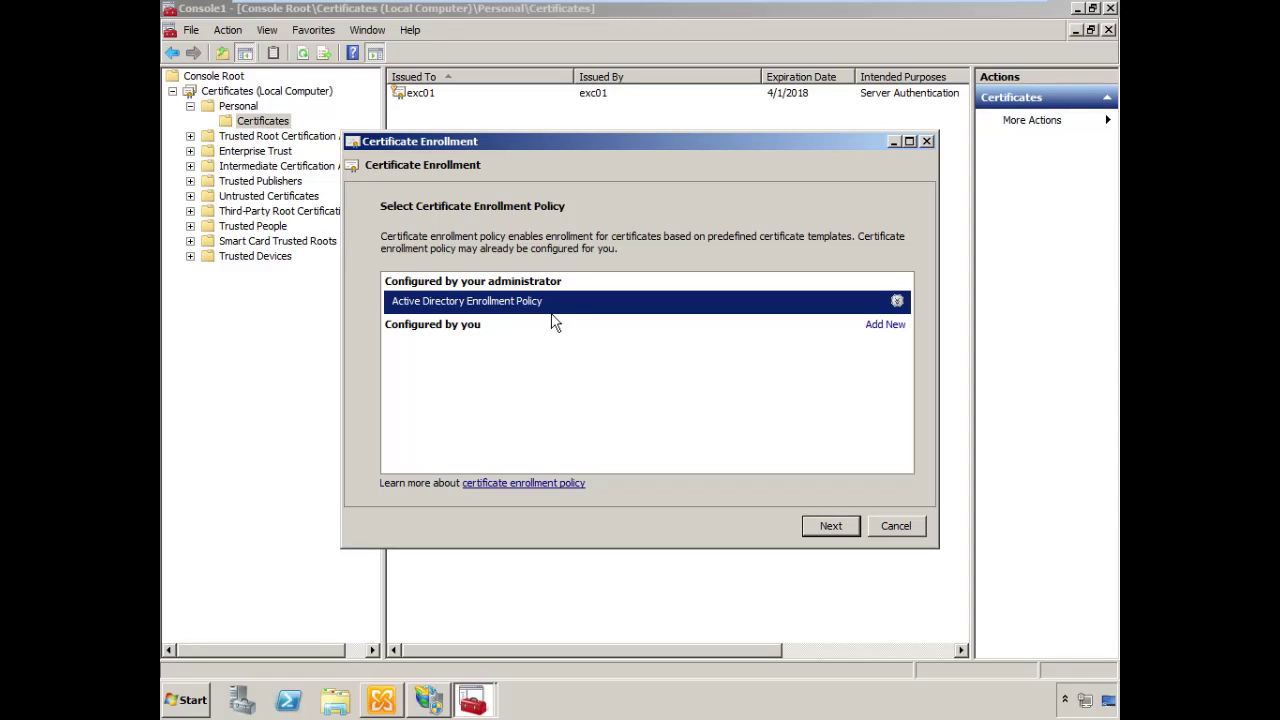
{"action": "left_click", "coordinate": [850, 524]}
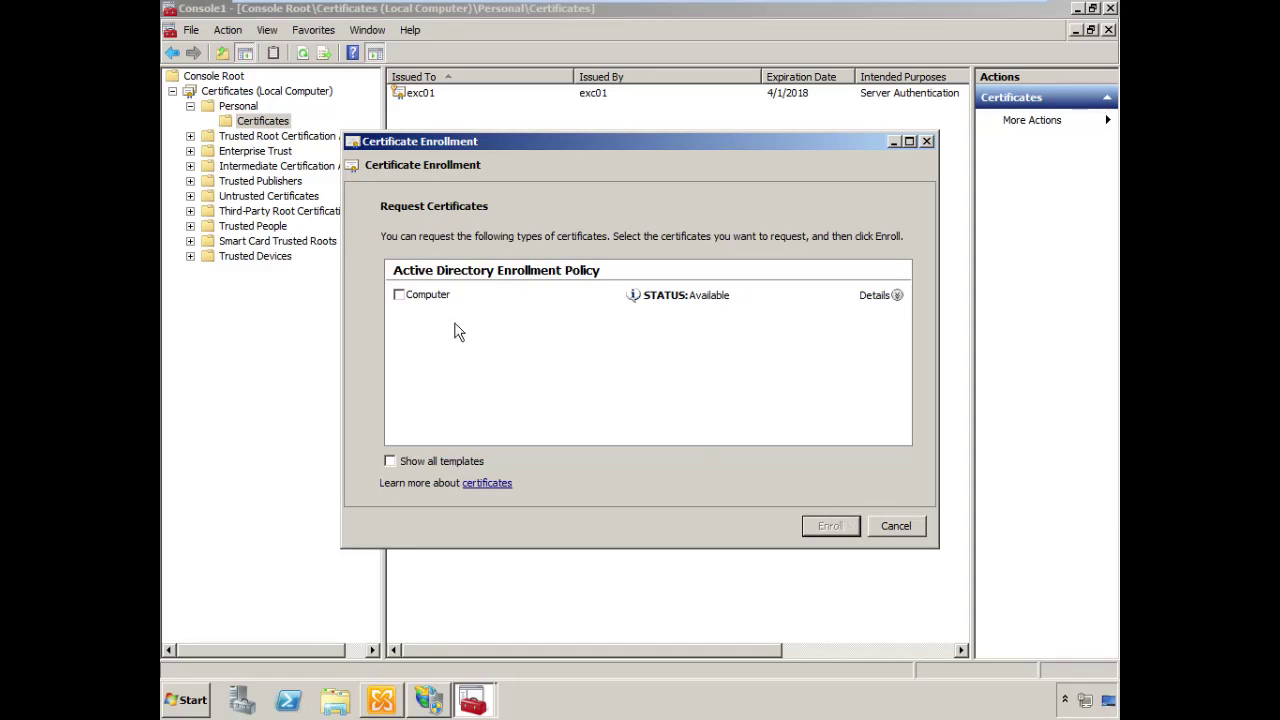
{"action": "left_click", "coordinate": [399, 295]}
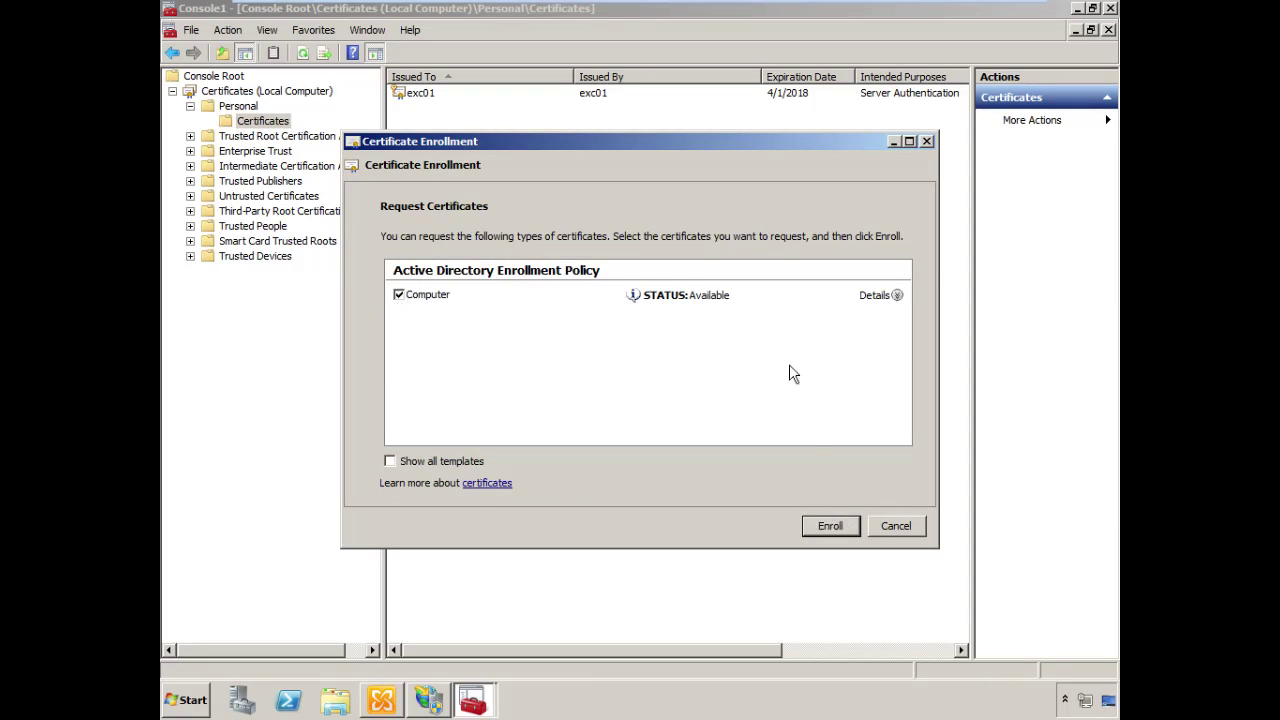
{"action": "left_click", "coordinate": [847, 525]}
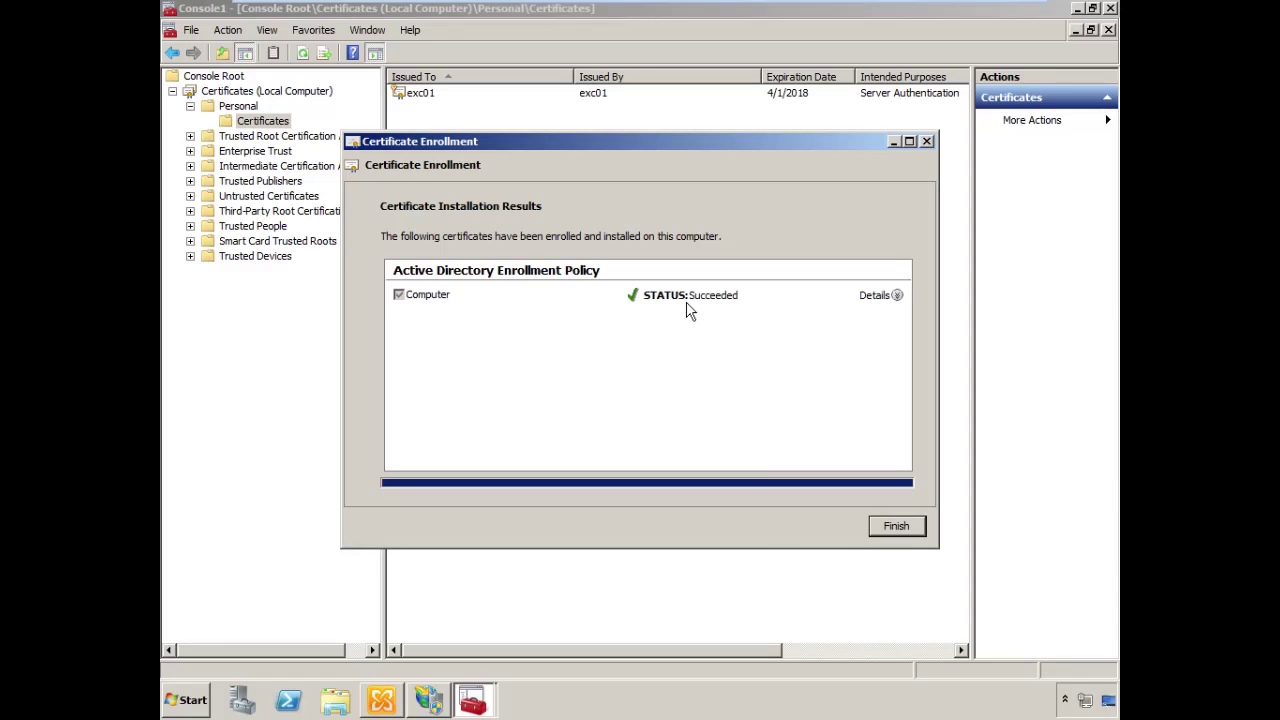
{"action": "left_click", "coordinate": [910, 531]}
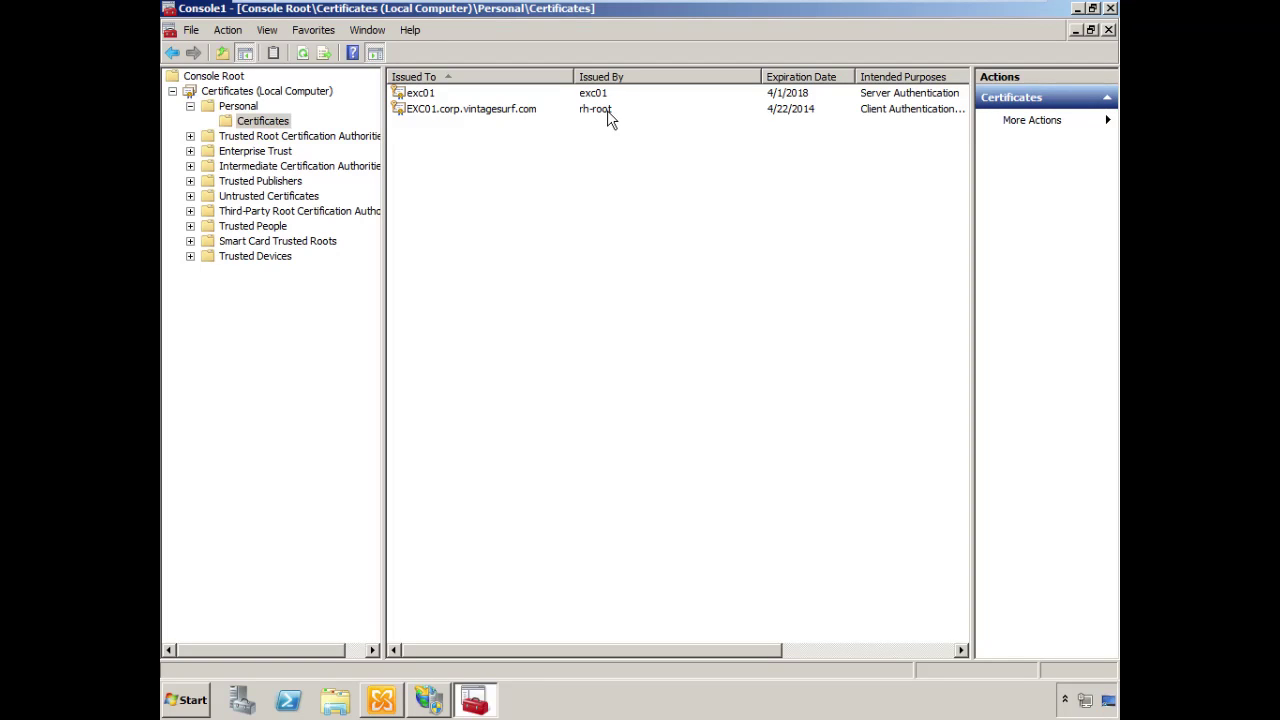
{"action": "left_click", "coordinate": [1077, 10]}
{"action": "left_click", "coordinate": [428, 700]}
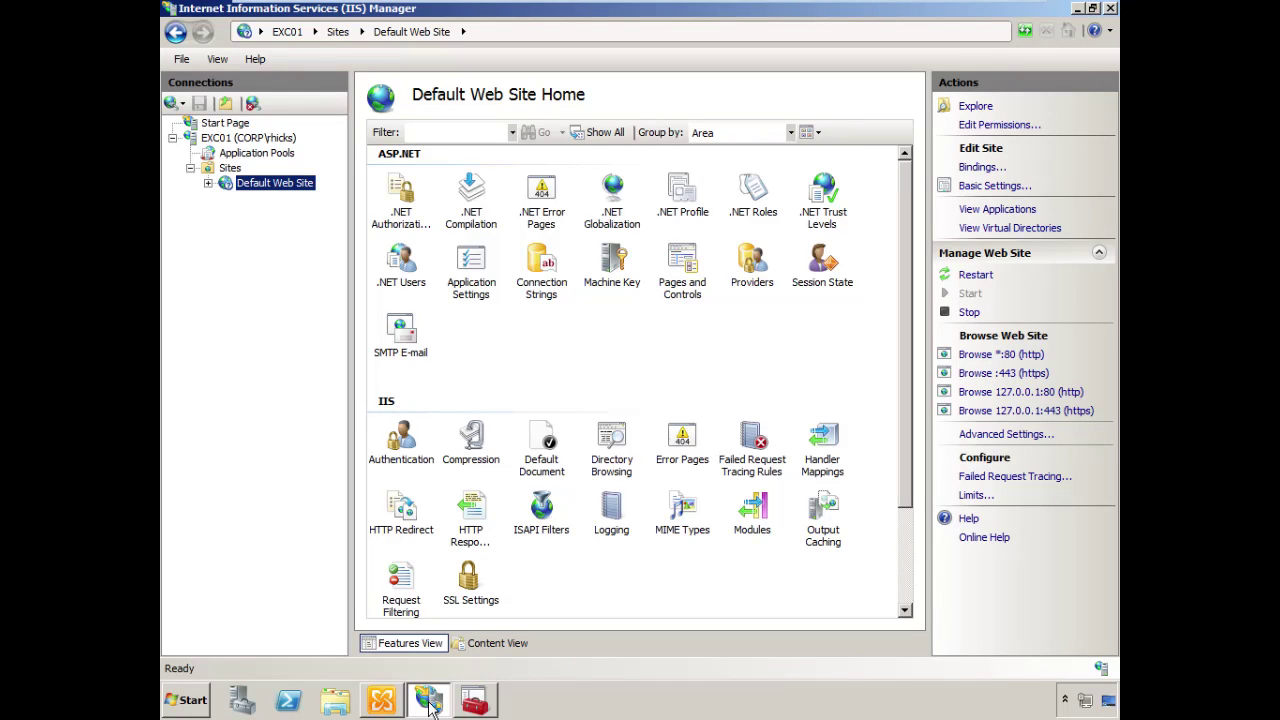
Open Default Web Site bindings and select the https port 443 binding
{"action": "left_click", "coordinate": [208, 183]}
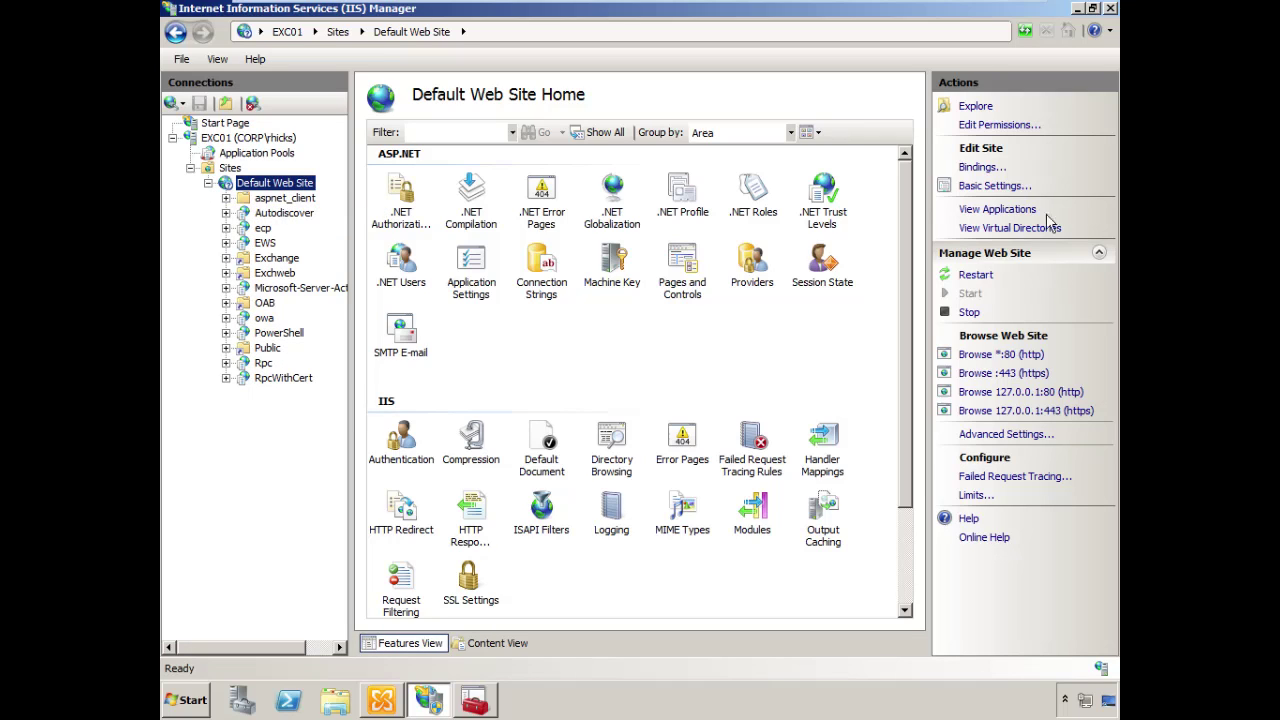
{"action": "left_click", "coordinate": [980, 168]}
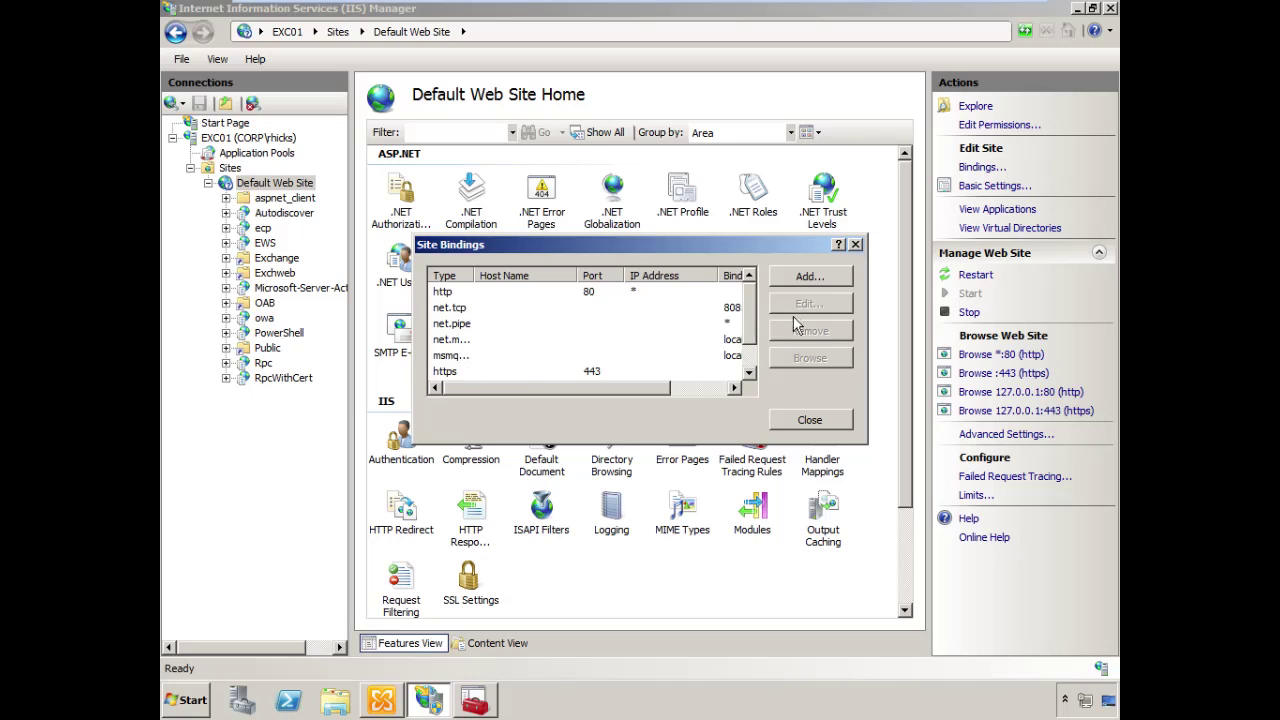
{"action": "left_click_drag", "start_coordinate": [757, 336], "coordinate": [751, 358]}
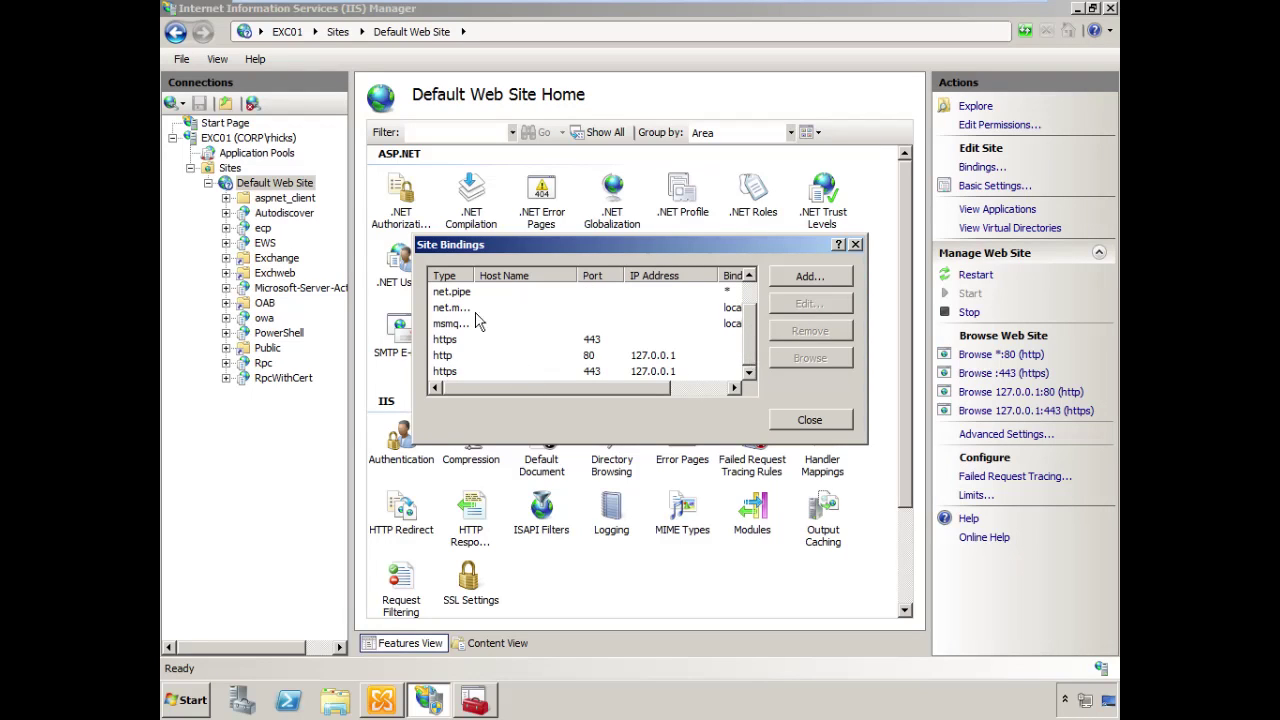
{"action": "left_click", "coordinate": [455, 341]}
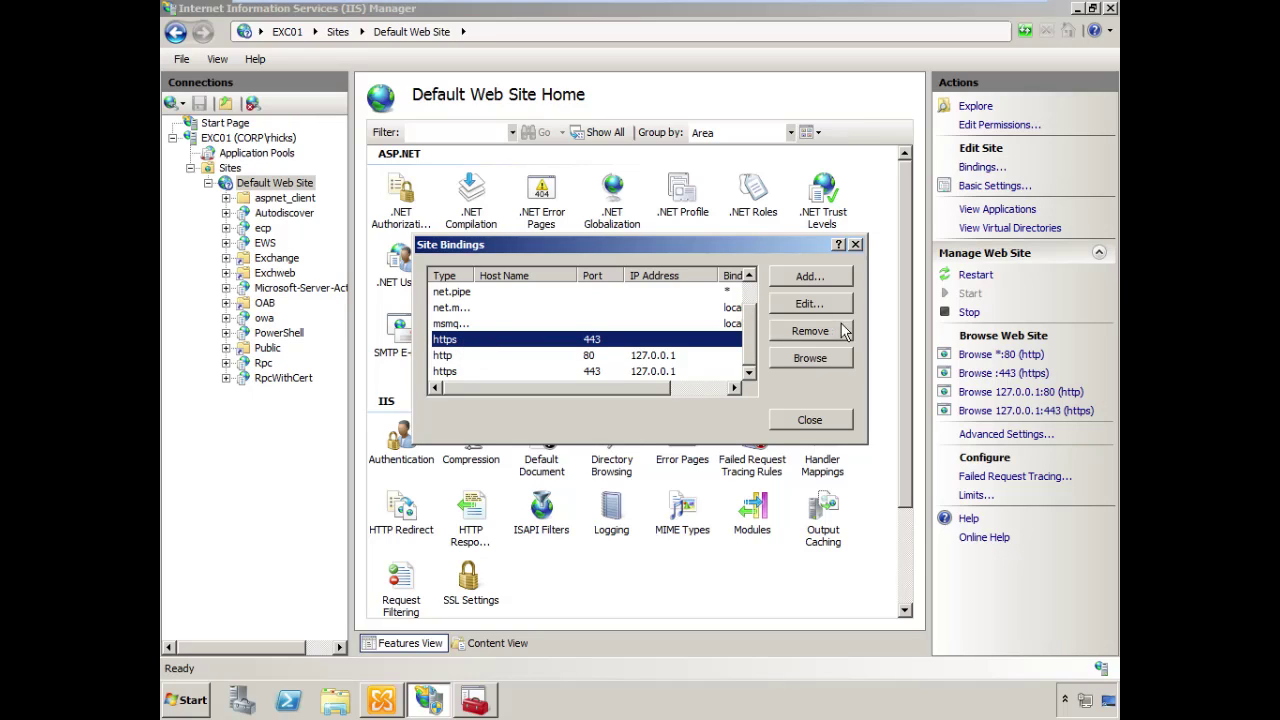
Assign the EXC01.corp.vintagesurf.com SSL certificate to the https port 443 binding
{"action": "left_click", "coordinate": [809, 304]}
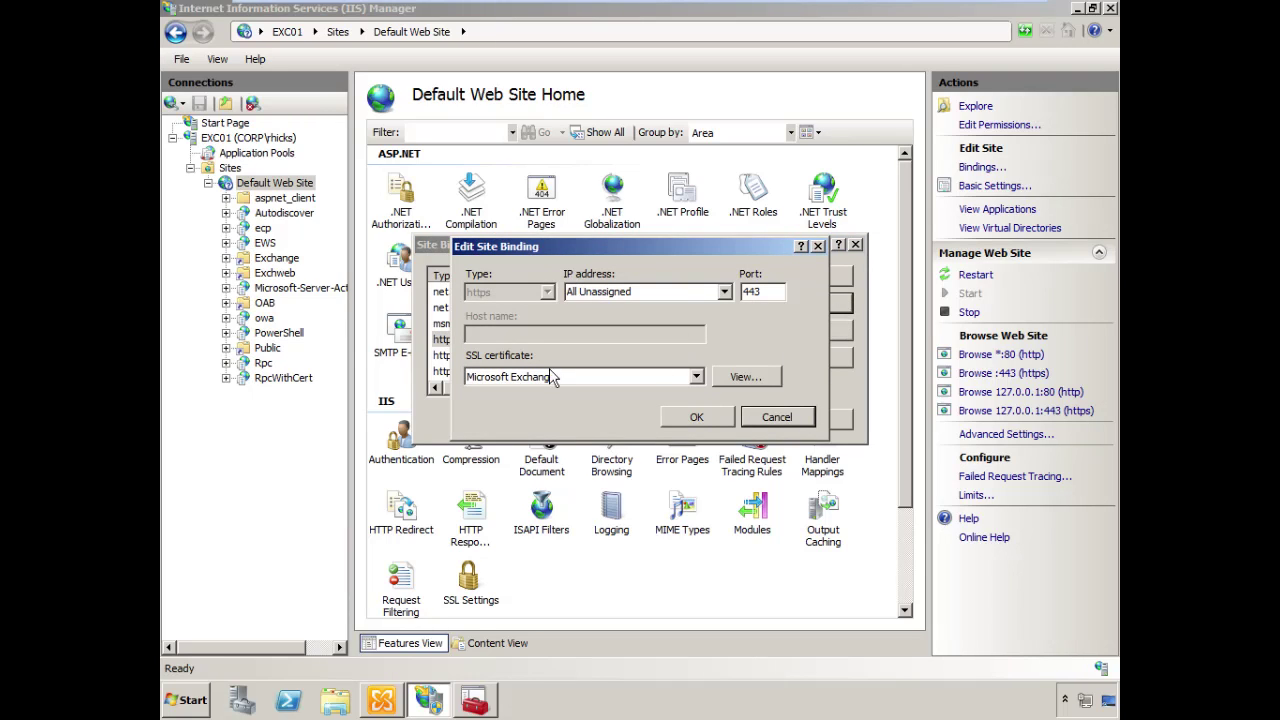
{"action": "left_click", "coordinate": [696, 376]}
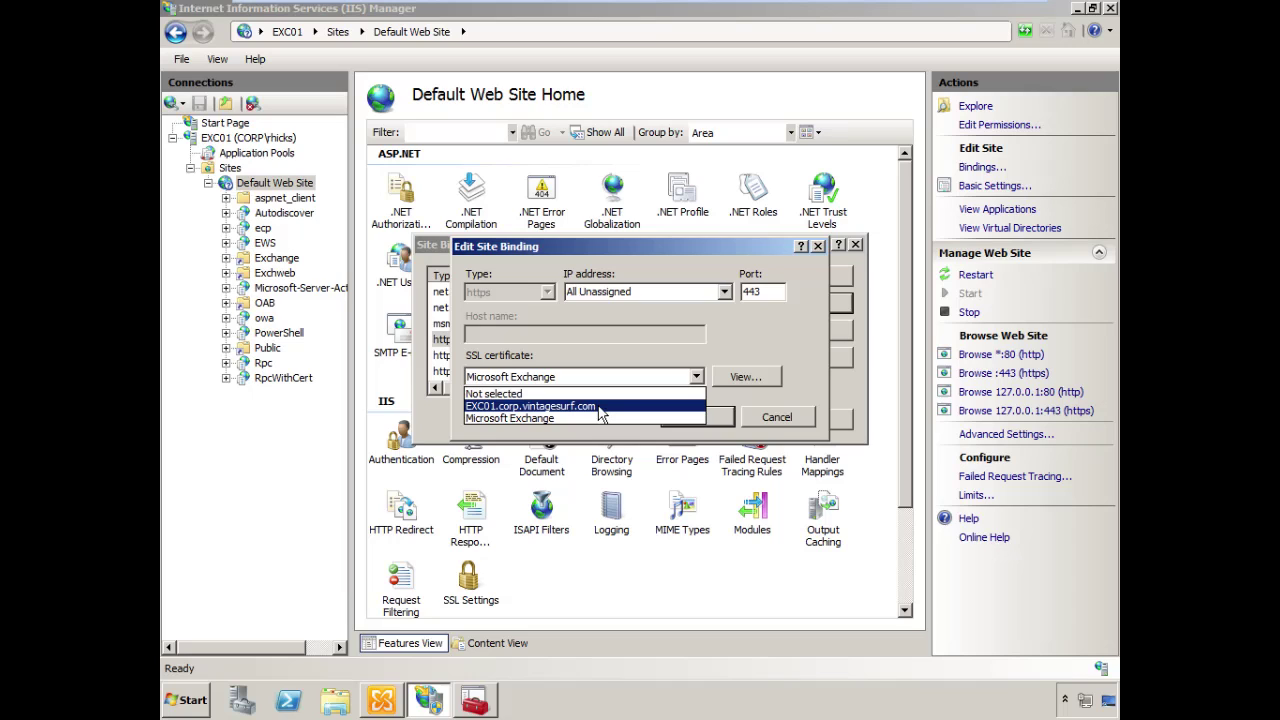
{"action": "left_click", "coordinate": [601, 408]}
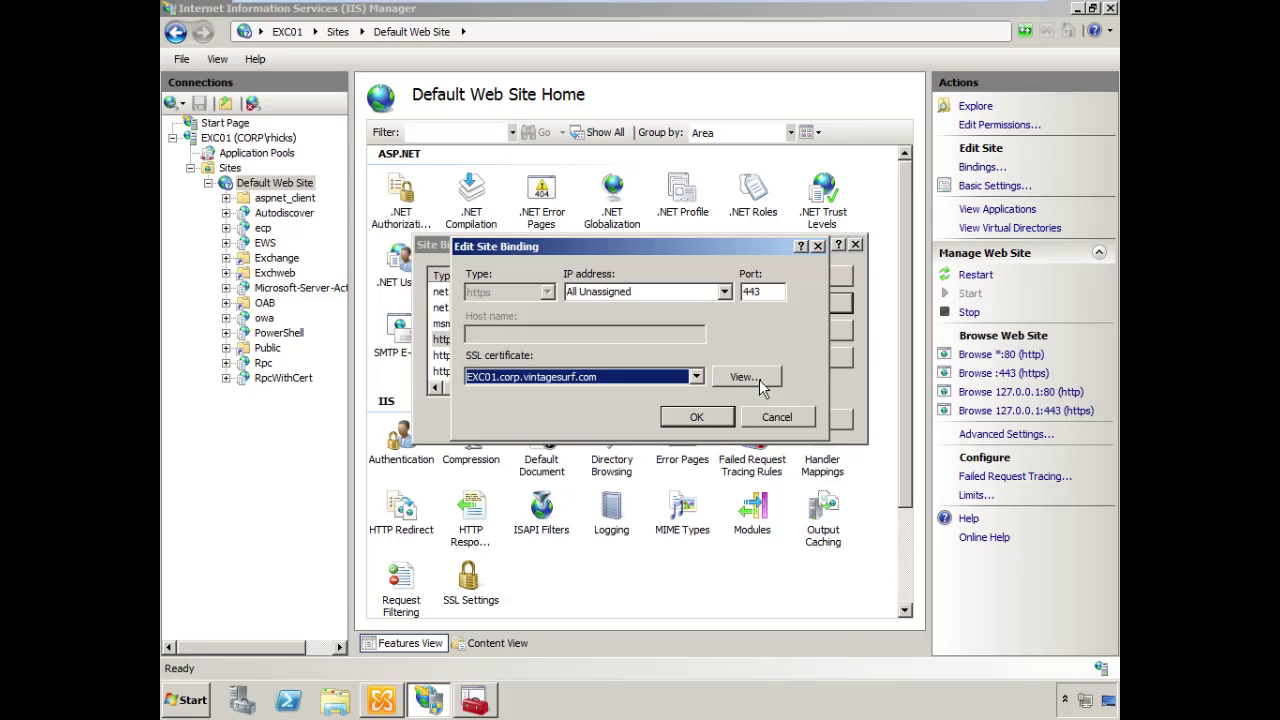
{"action": "left_click", "coordinate": [745, 377]}
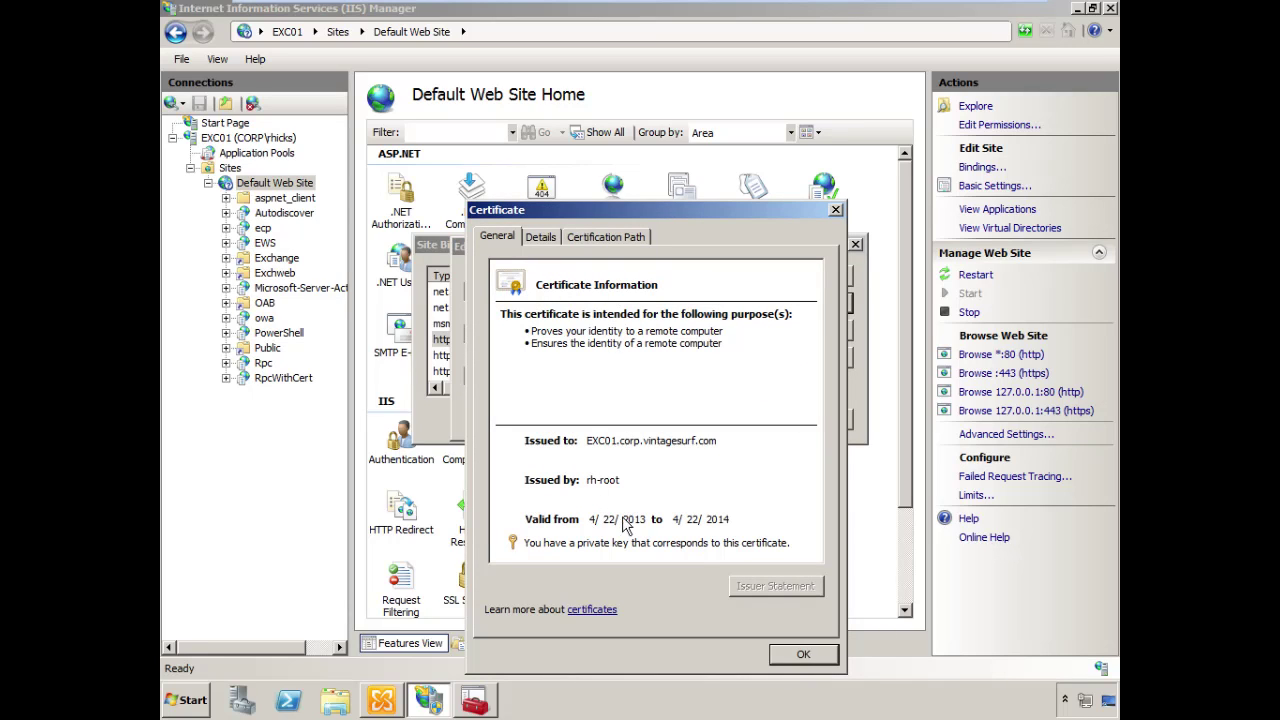
{"action": "left_click", "coordinate": [803, 654]}
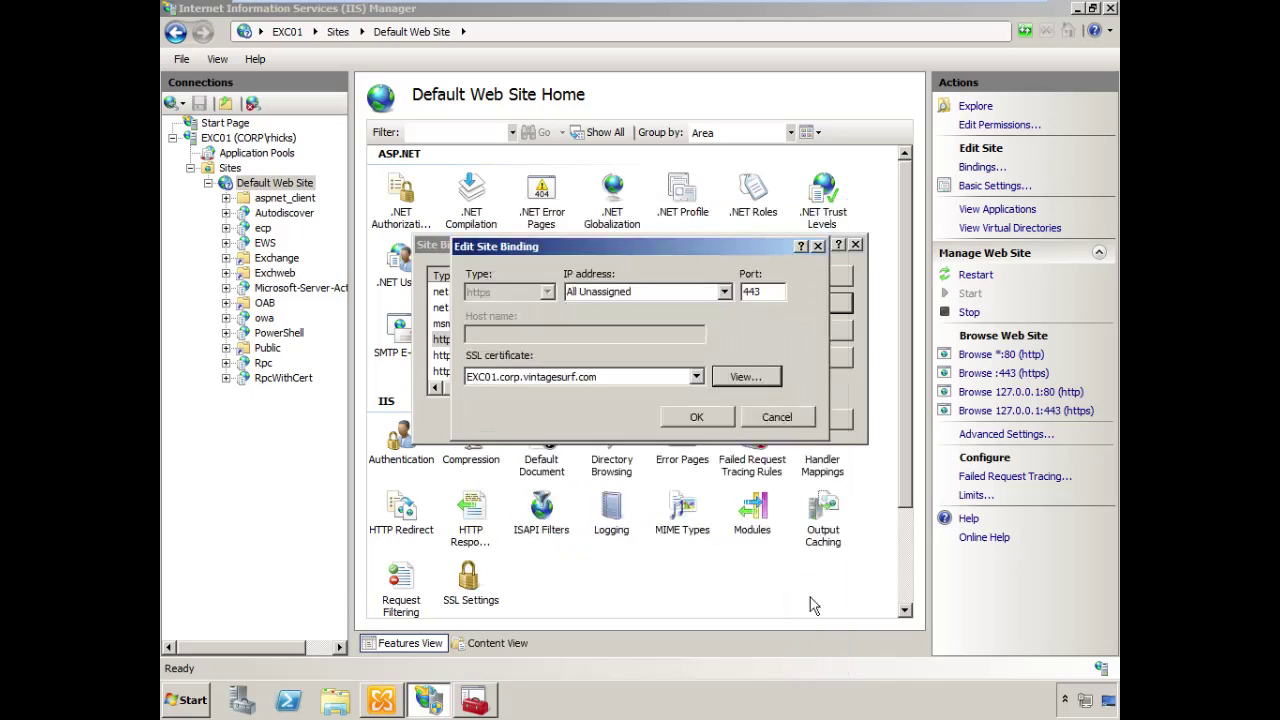
{"action": "left_click", "coordinate": [697, 419]}
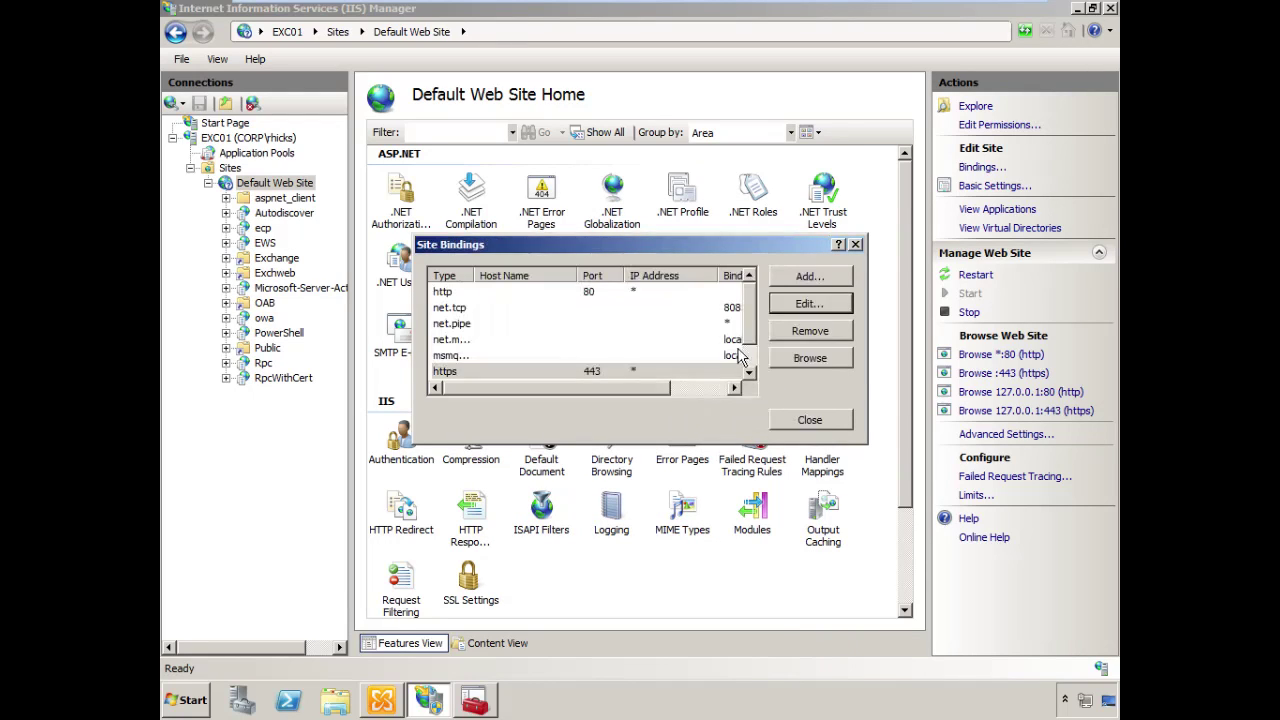
Assign the same certificate to the https 127.0.0.1 binding and close Site Bindings
{"action": "scroll", "coordinate": [762, 326], "scroll_direction": "down", "scroll_amount": 1}
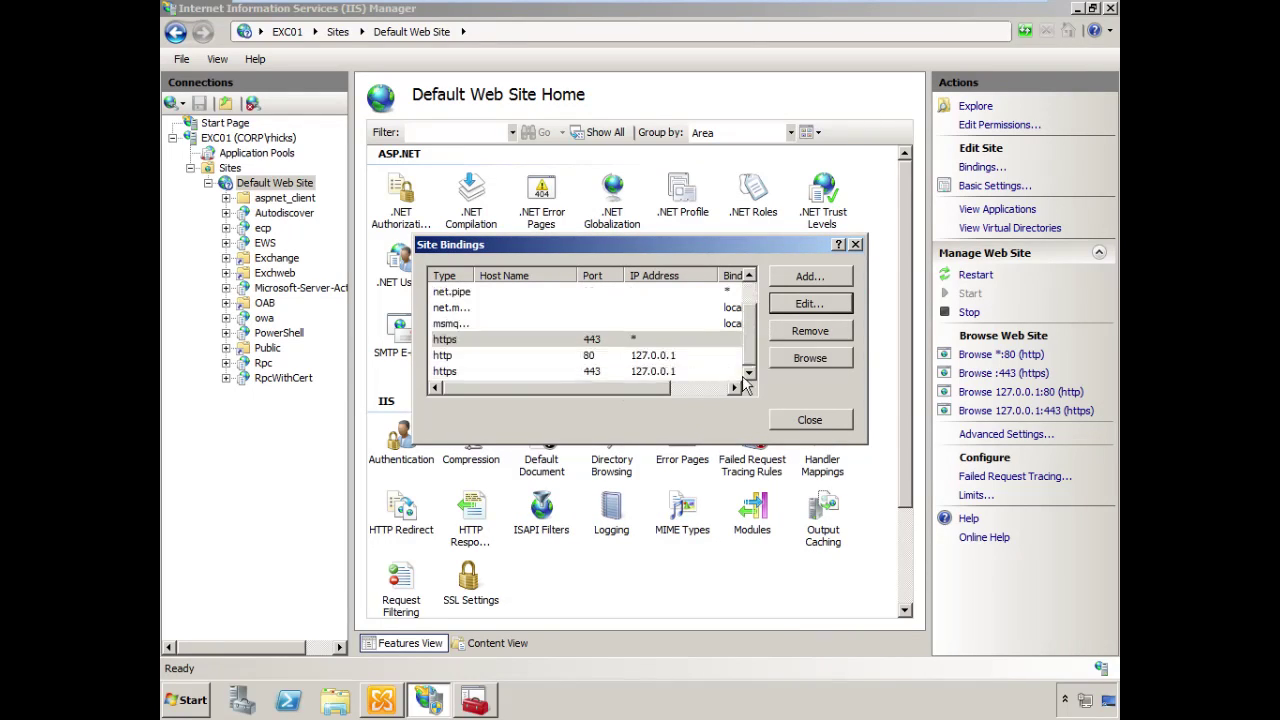
{"action": "left_click", "coordinate": [650, 372]}
{"action": "left_click", "coordinate": [835, 305]}
{"action": "left_click", "coordinate": [690, 377]}
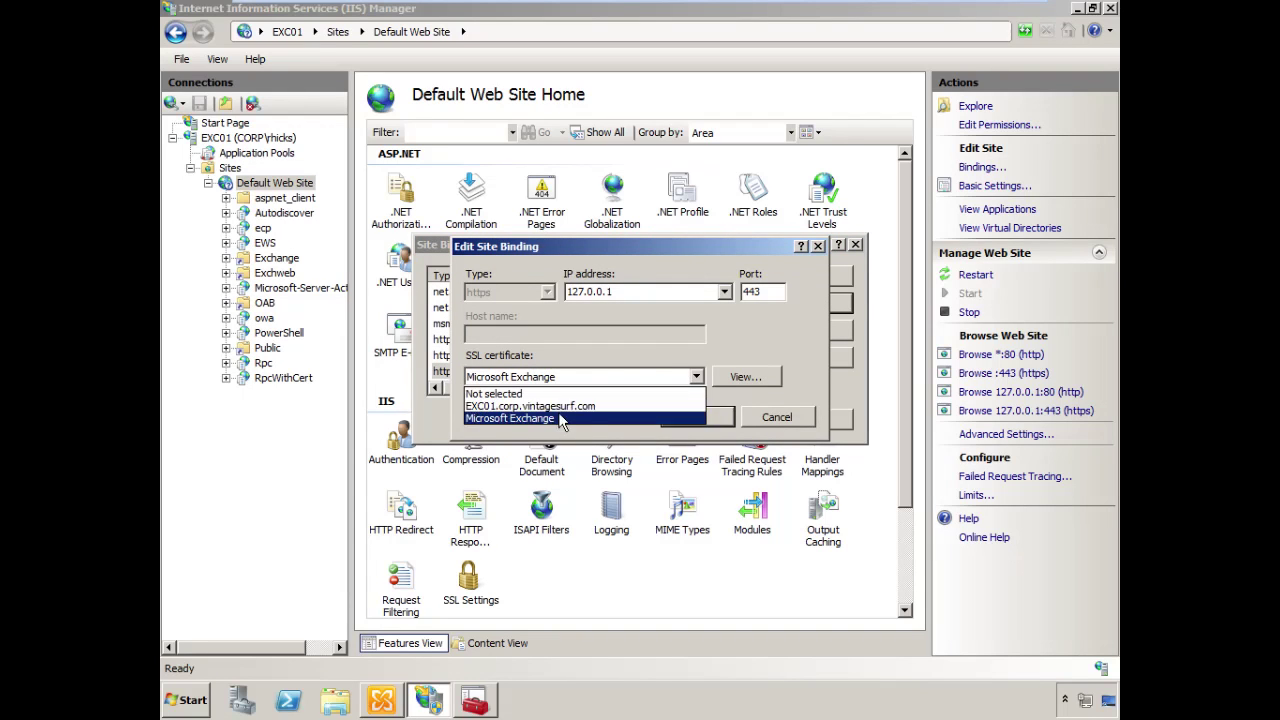
{"action": "left_click", "coordinate": [560, 406]}
{"action": "left_click", "coordinate": [729, 414]}
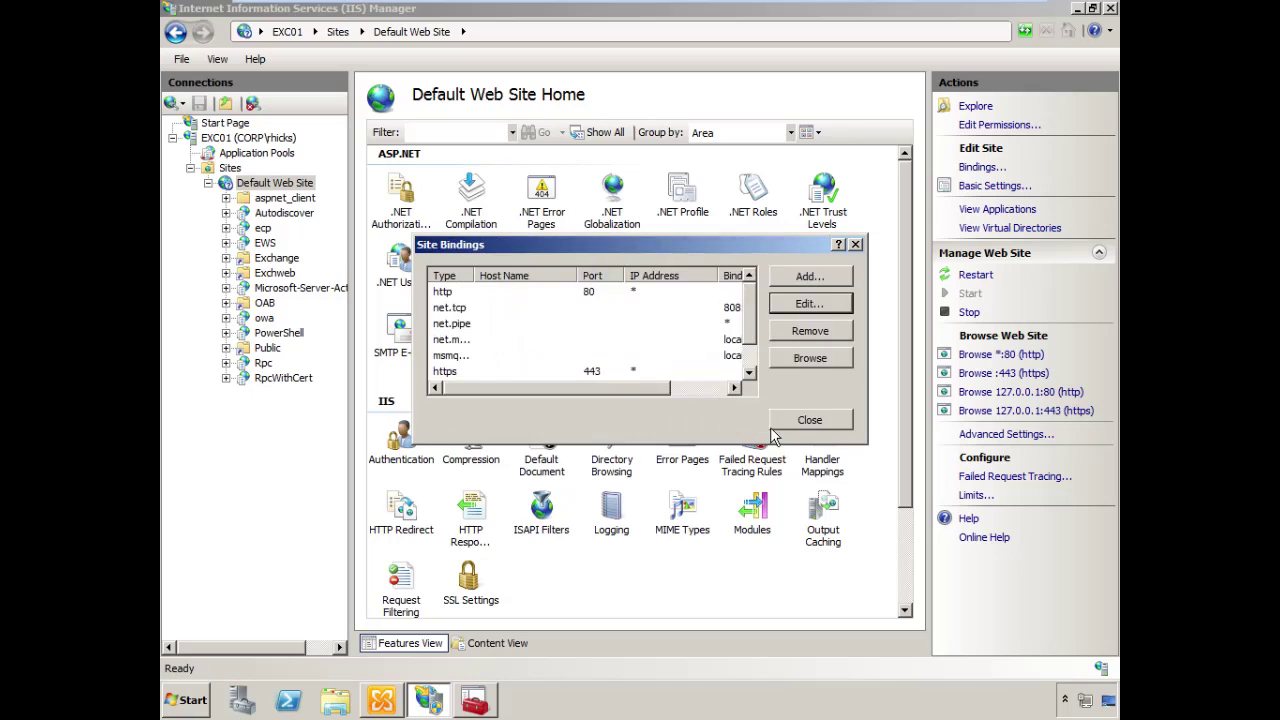
{"action": "left_click", "coordinate": [774, 427]}
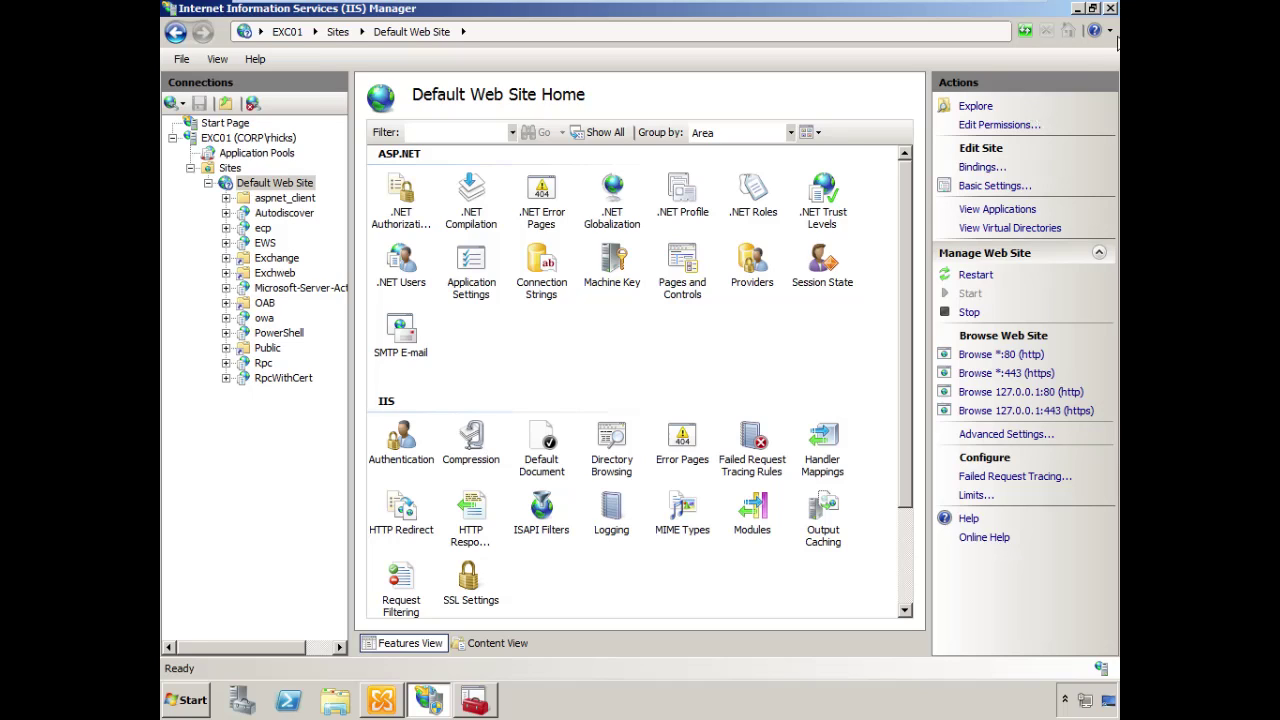
Close IIS Manager, run iisreset in an elevated PowerShell, then close PowerShell
{"action": "left_click", "coordinate": [1111, 8]}
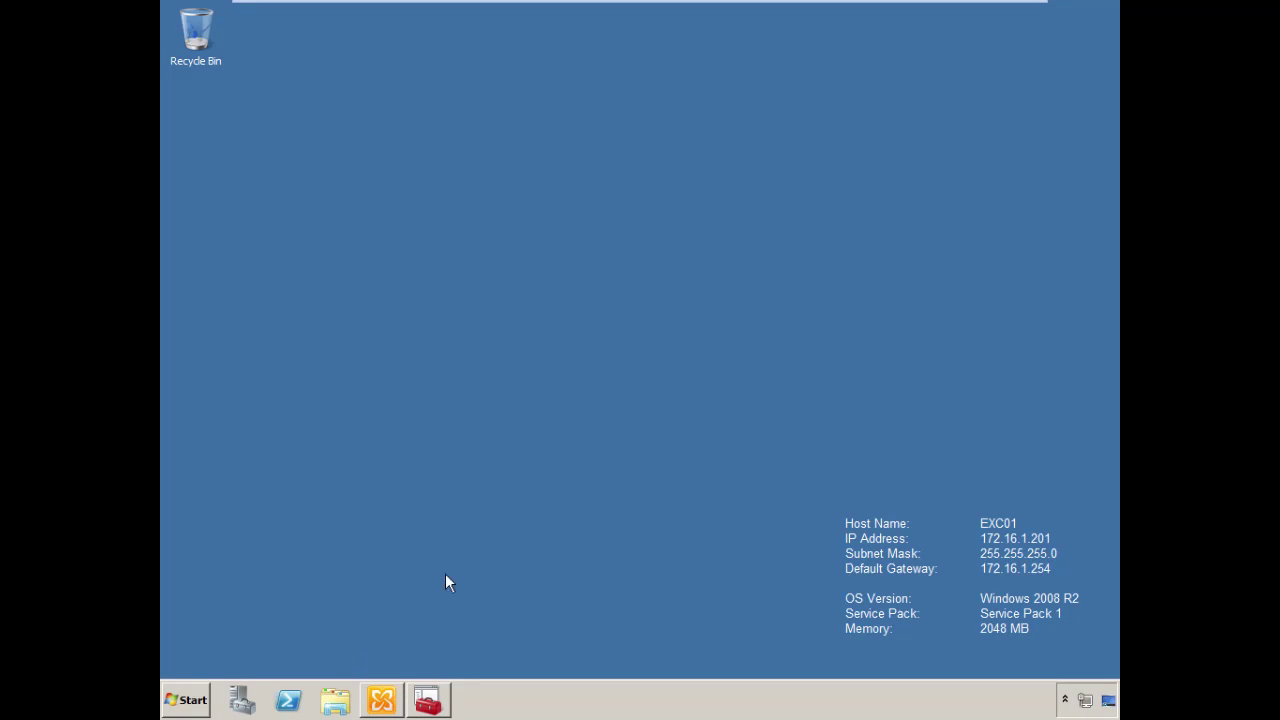
{"action": "right_click", "coordinate": [288, 700]}
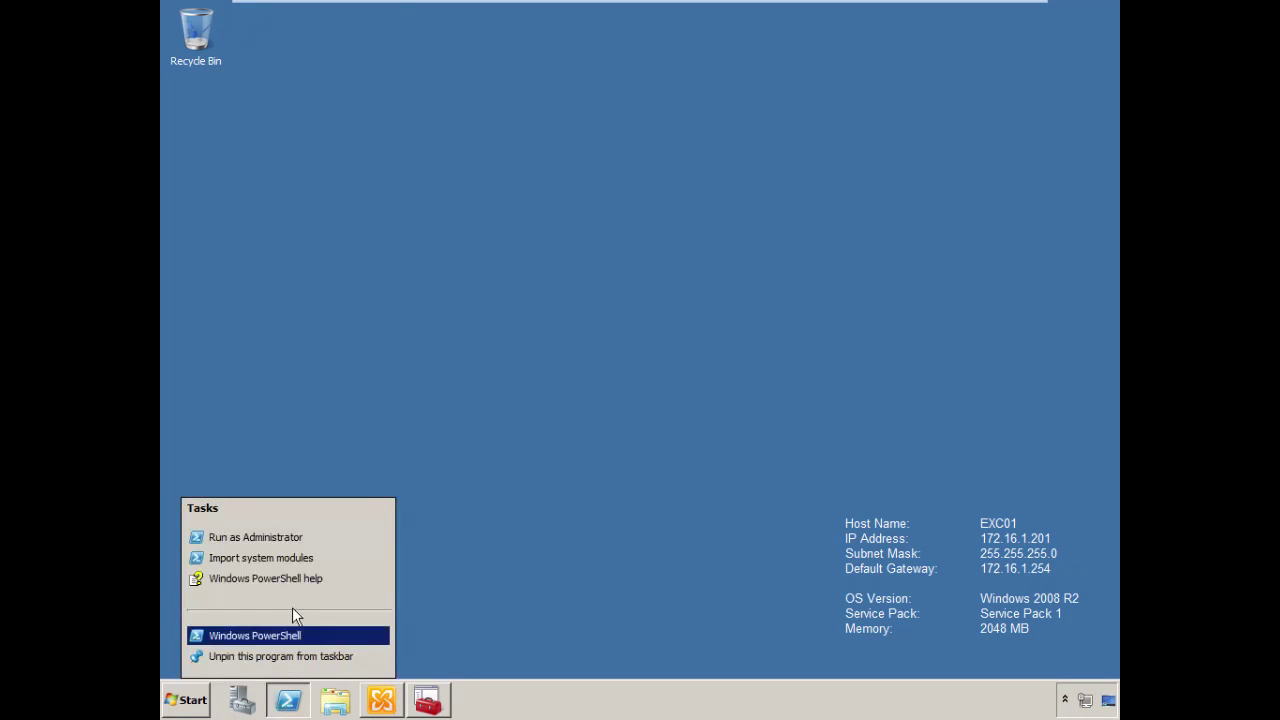
{"action": "left_click", "coordinate": [295, 538]}
{"action": "left_click", "coordinate": [440, 605]}
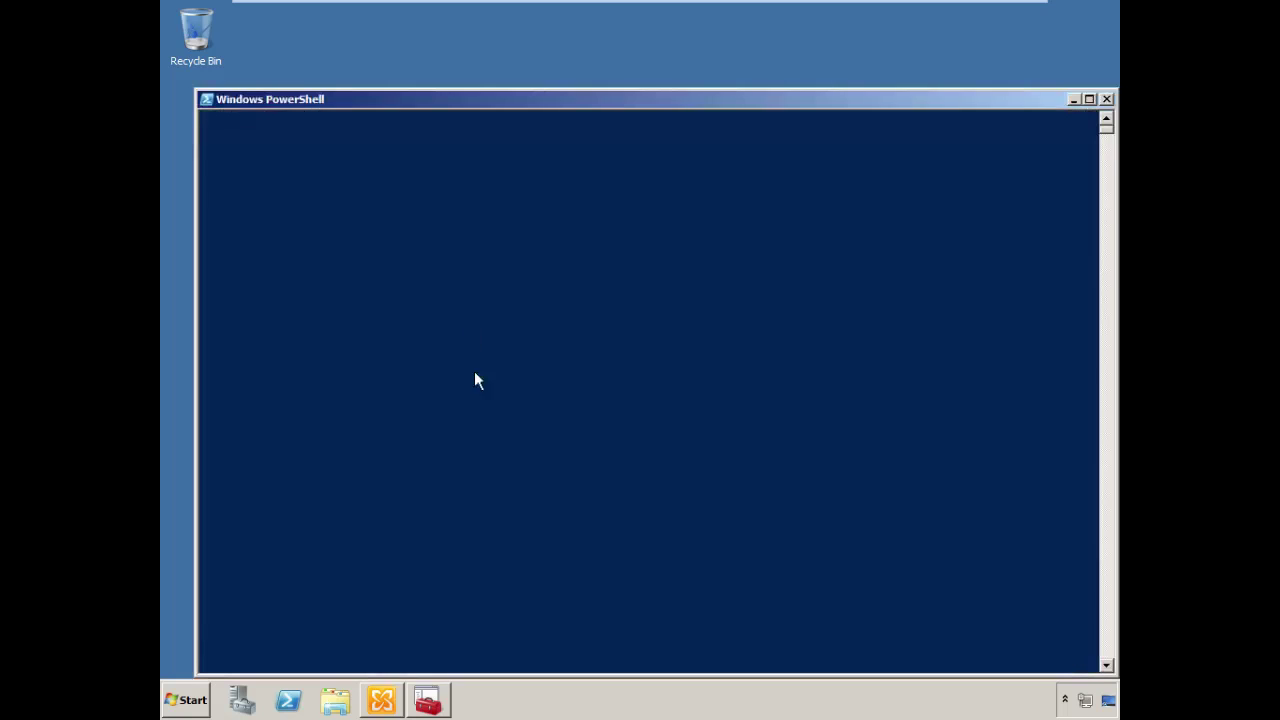
{"action": "type", "text": "iisreset"}
{"action": "key", "text": "Return"}
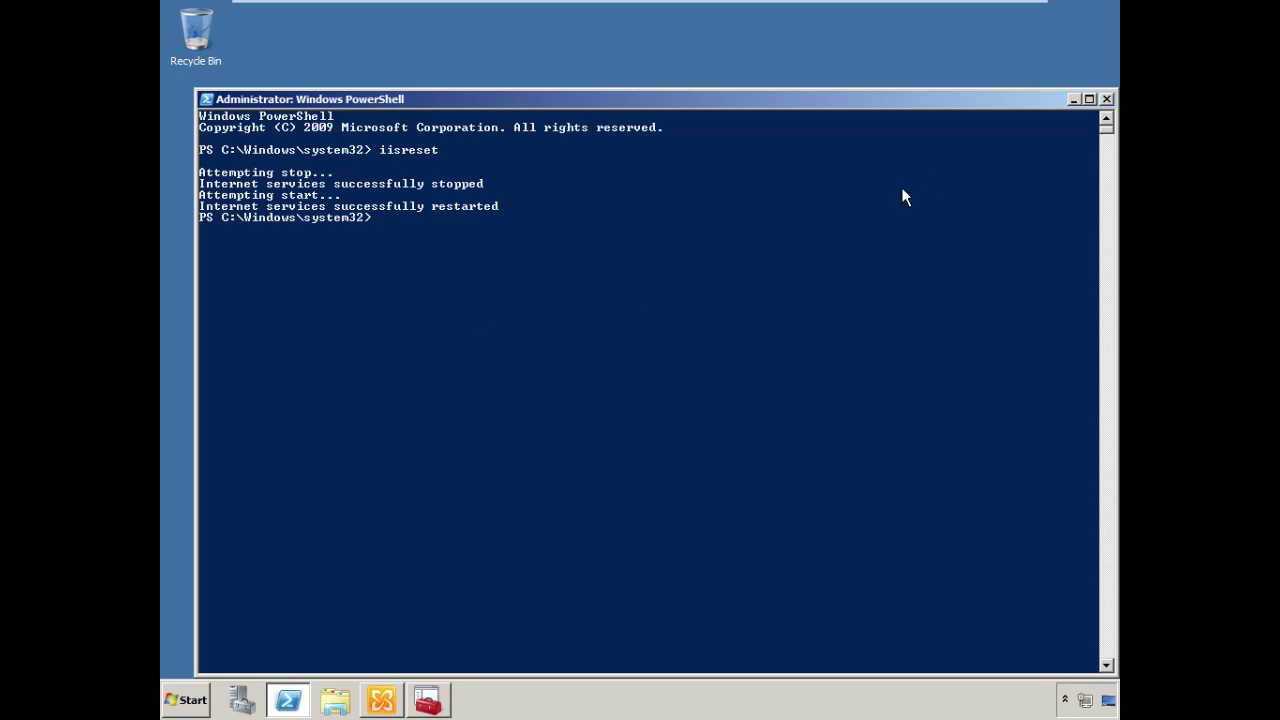
{"action": "left_click", "coordinate": [1106, 99]}
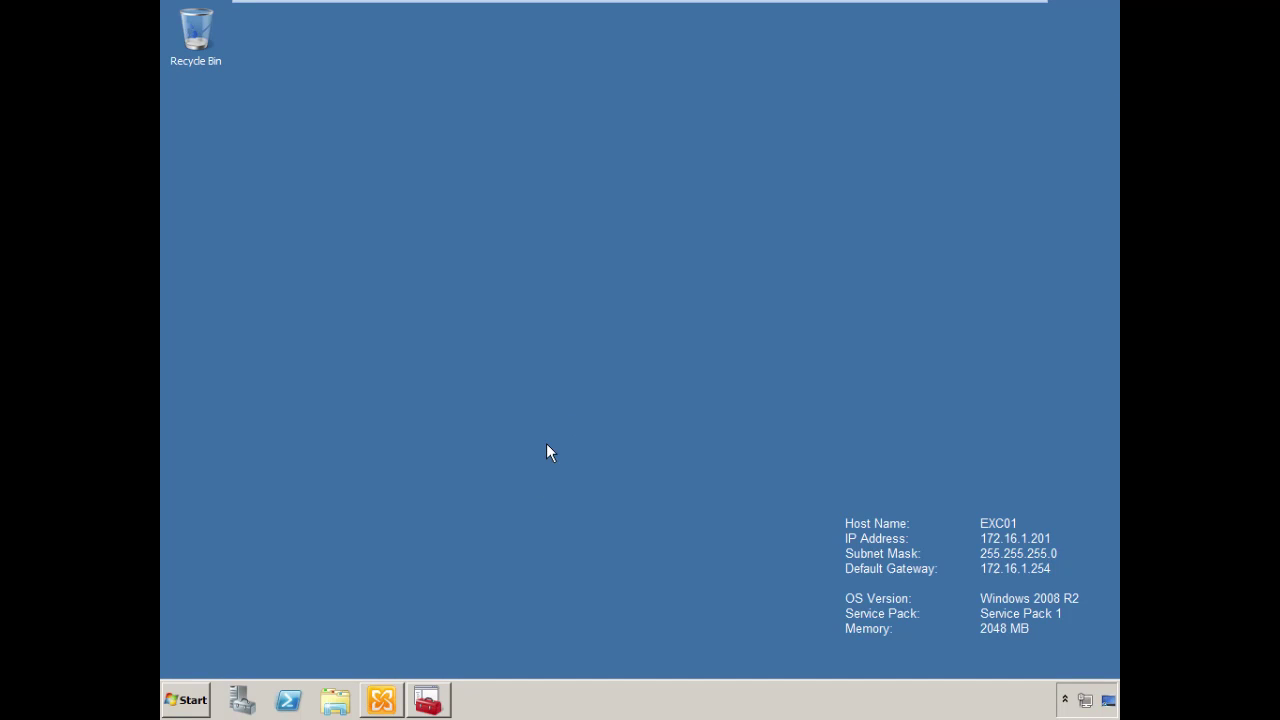
{"action": "mouse_move", "coordinate": [466, 5]}
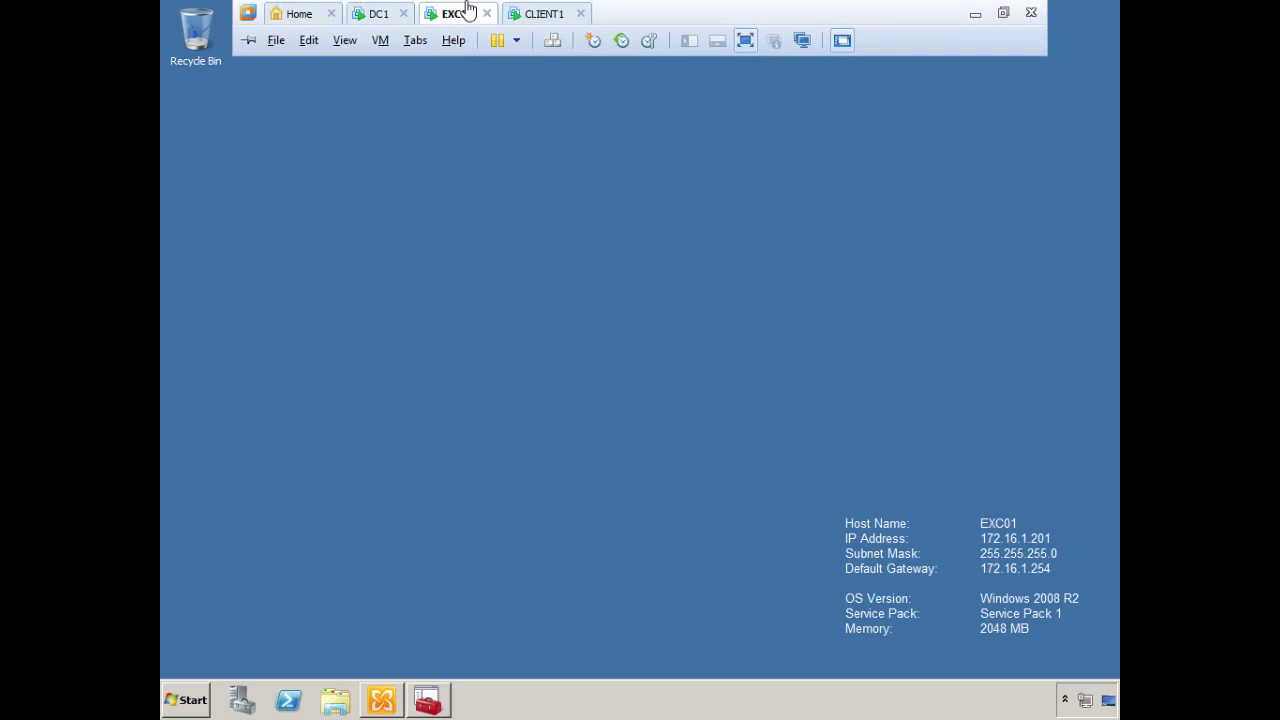
{"action": "left_click", "coordinate": [546, 14]}
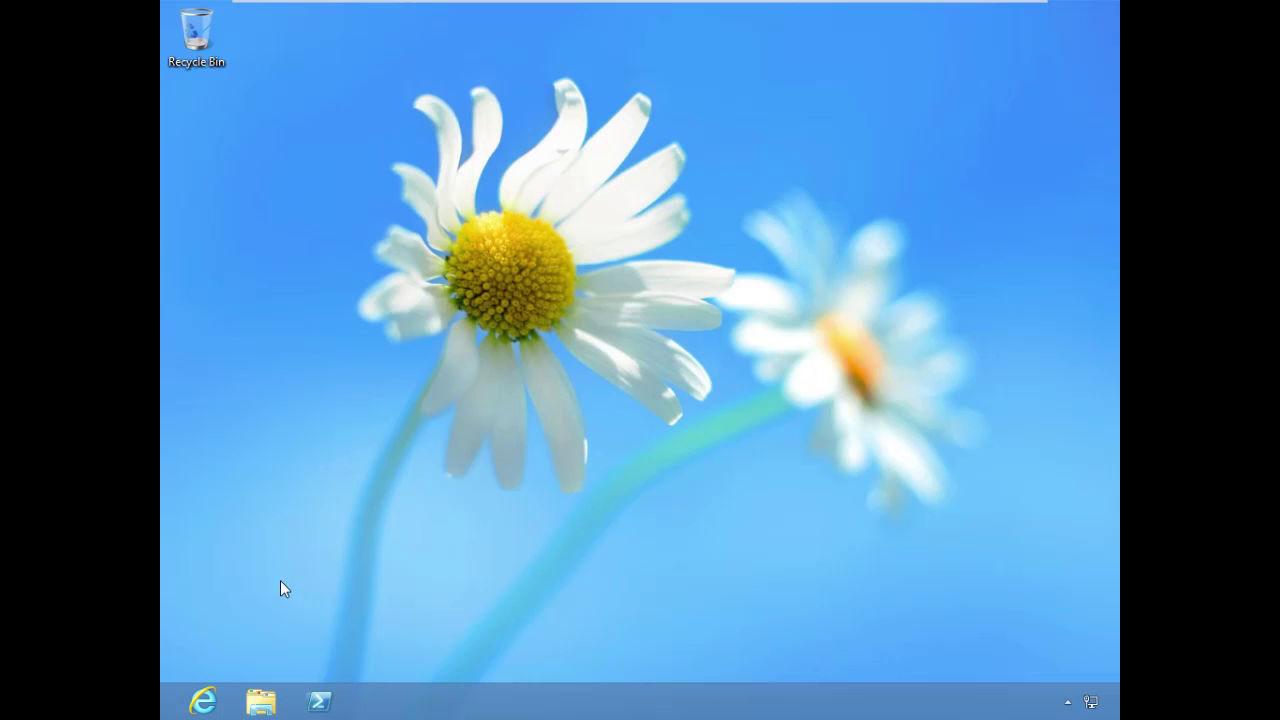
{"action": "left_click", "coordinate": [203, 701]}
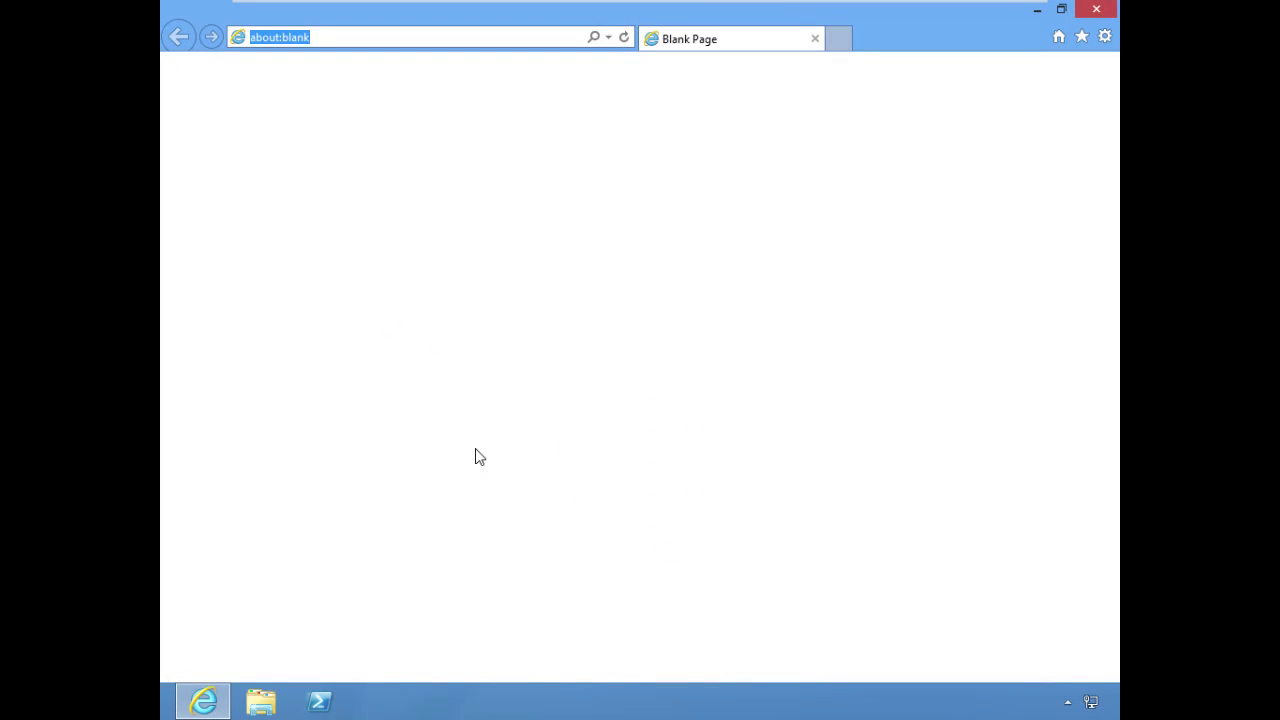
{"action": "type", "text": "htt"}
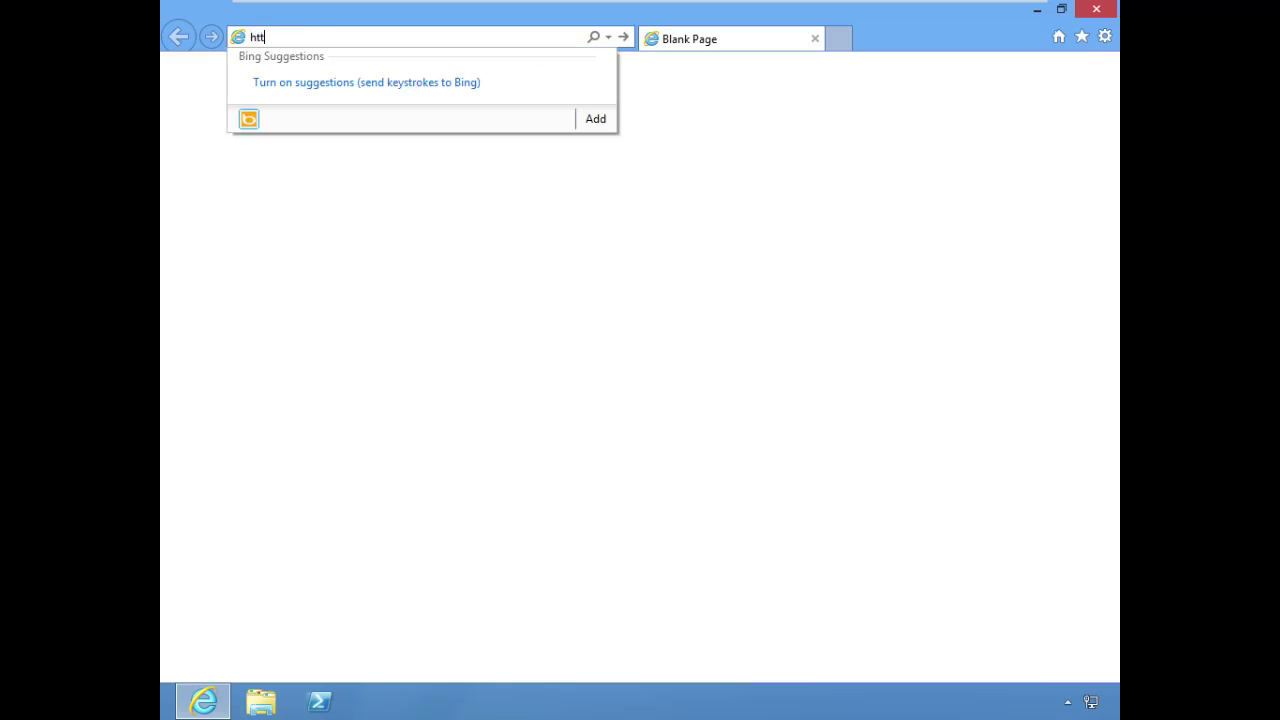
{"action": "type", "text": "ps://"}
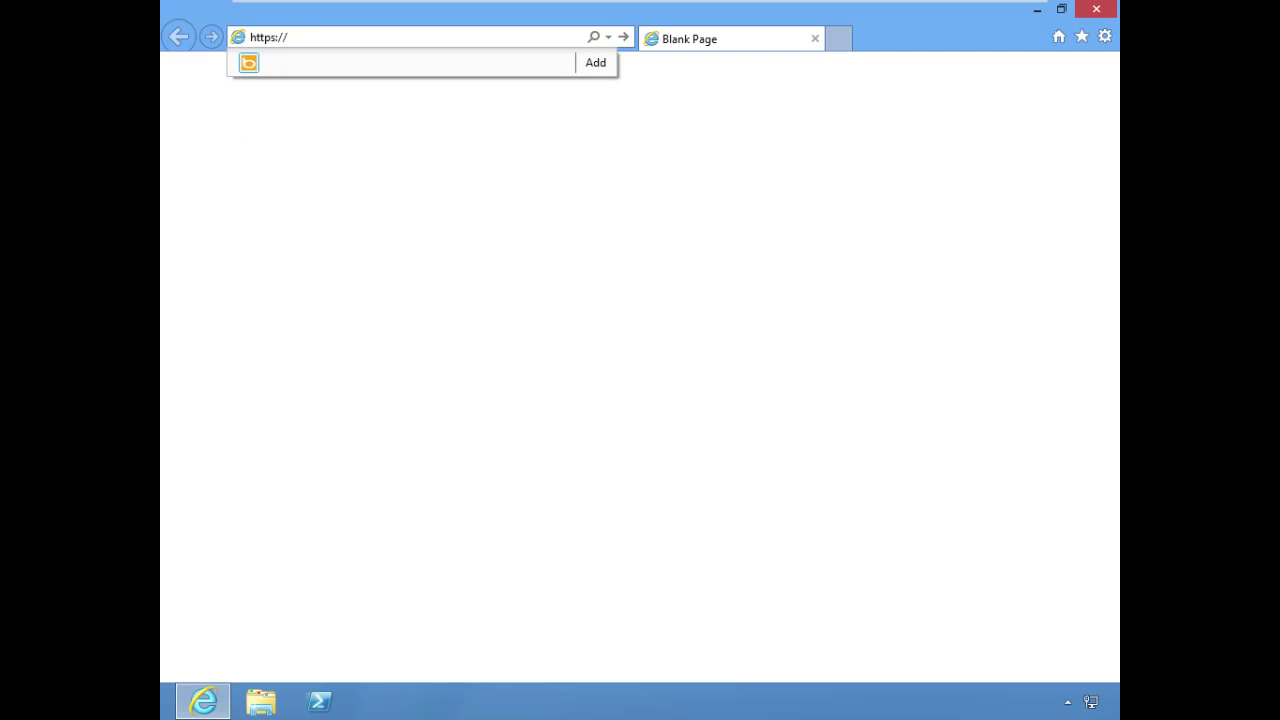
{"action": "type", "text": "exc01.corp.vintagesurf.com/owa/"}
Load the OWA page and sign in with the domain user name and password
{"action": "key", "text": "Return"}
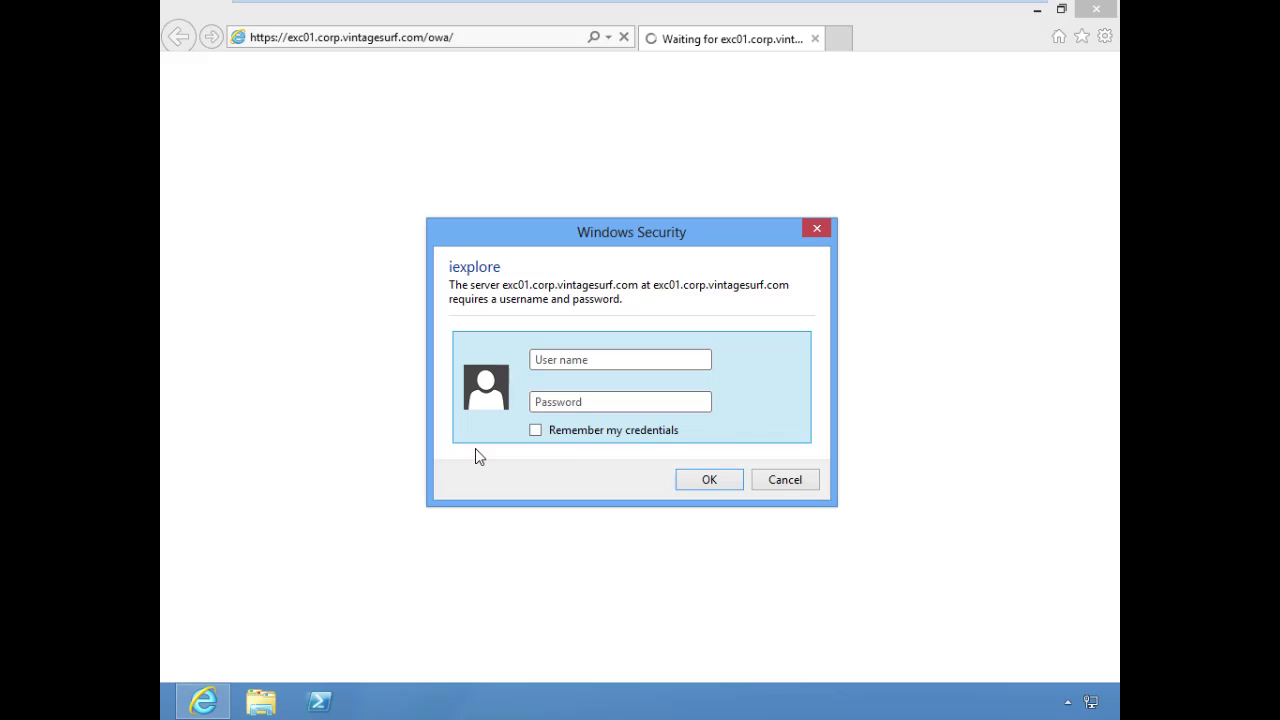
{"action": "key", "text": "Tab"}
{"action": "type", "text": "•••••••••••"}
{"action": "key", "text": "Return"}
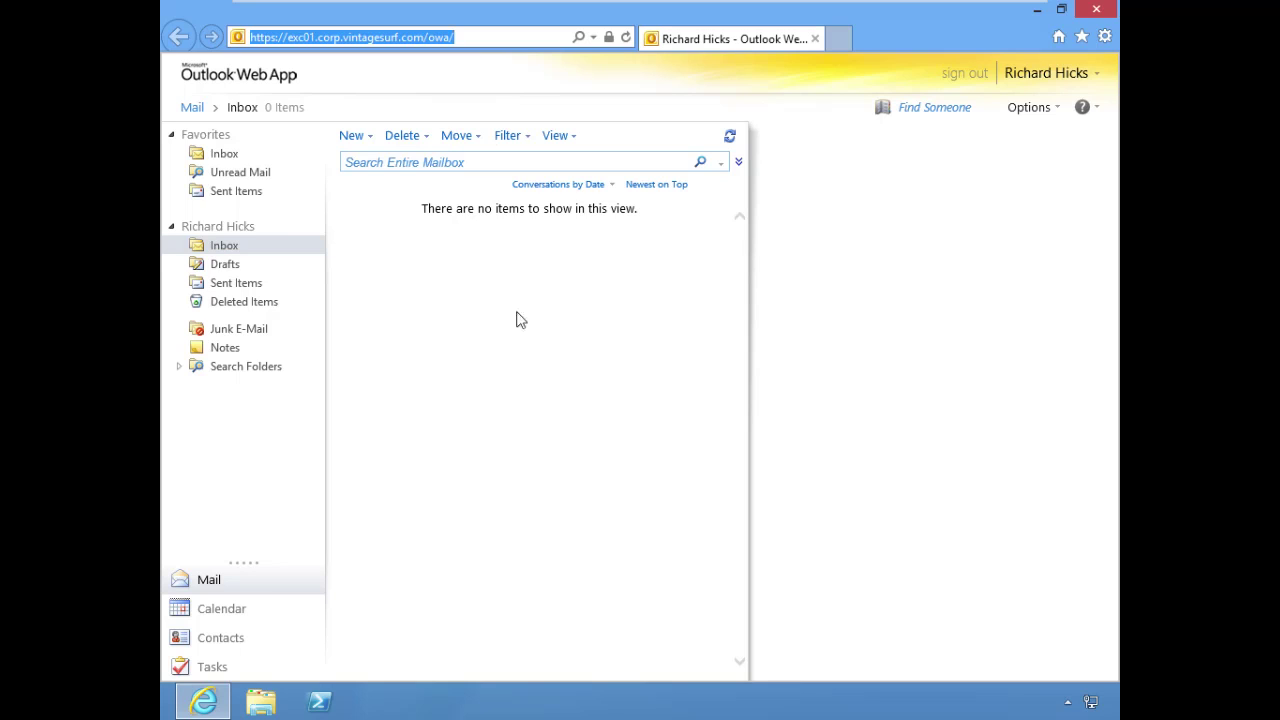
Confirm the site certificate was issued by rh-root, then close Internet Explorer
{"action": "left_click", "coordinate": [606, 40]}
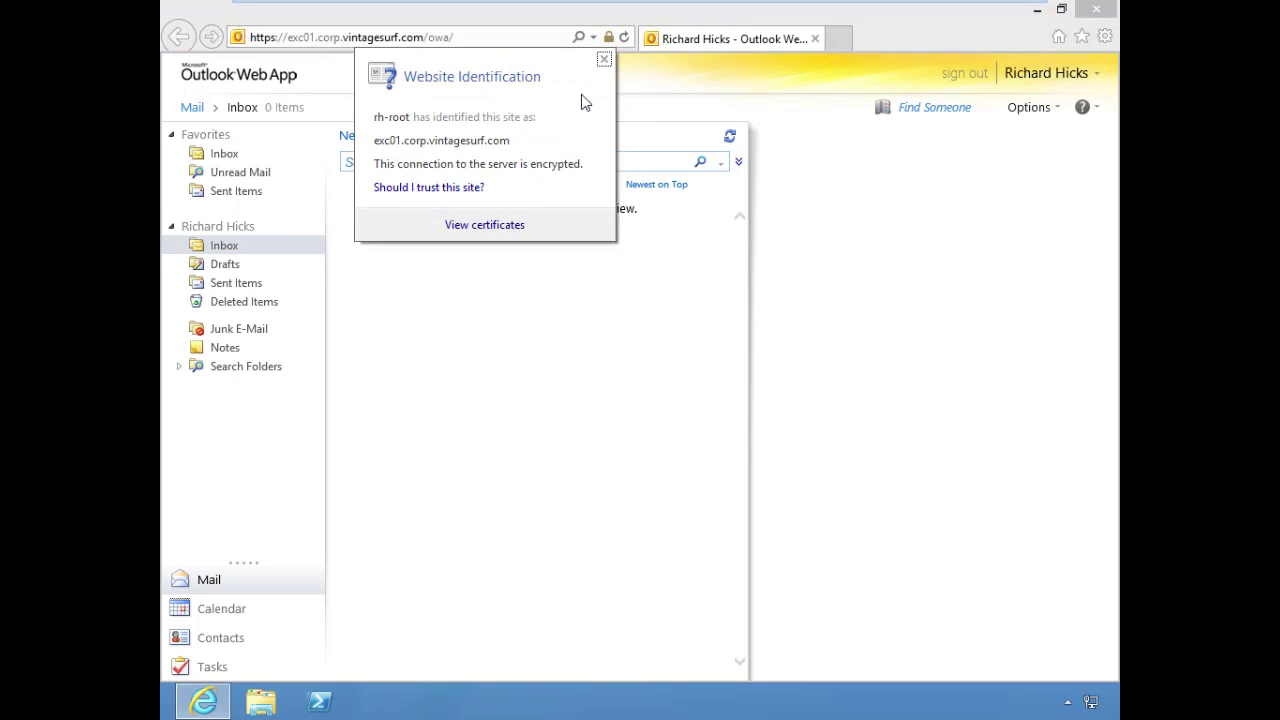
{"action": "left_click", "coordinate": [501, 229]}
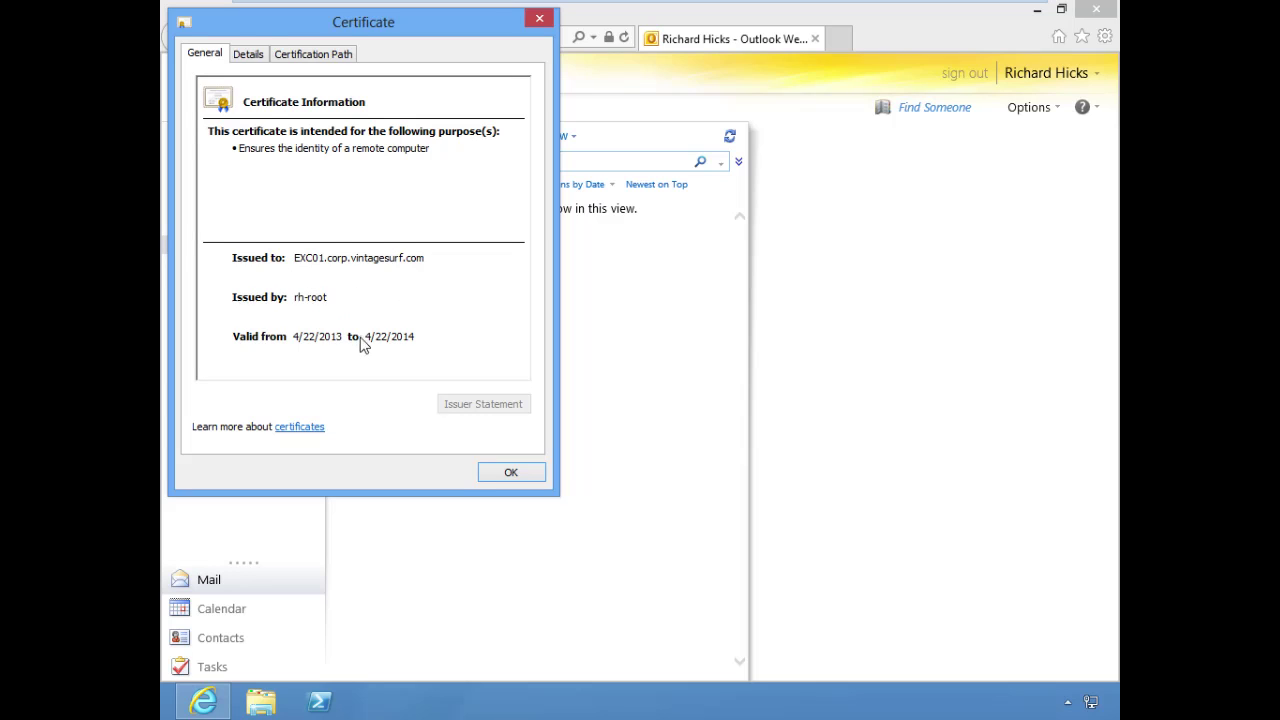
{"action": "left_click", "coordinate": [519, 475]}
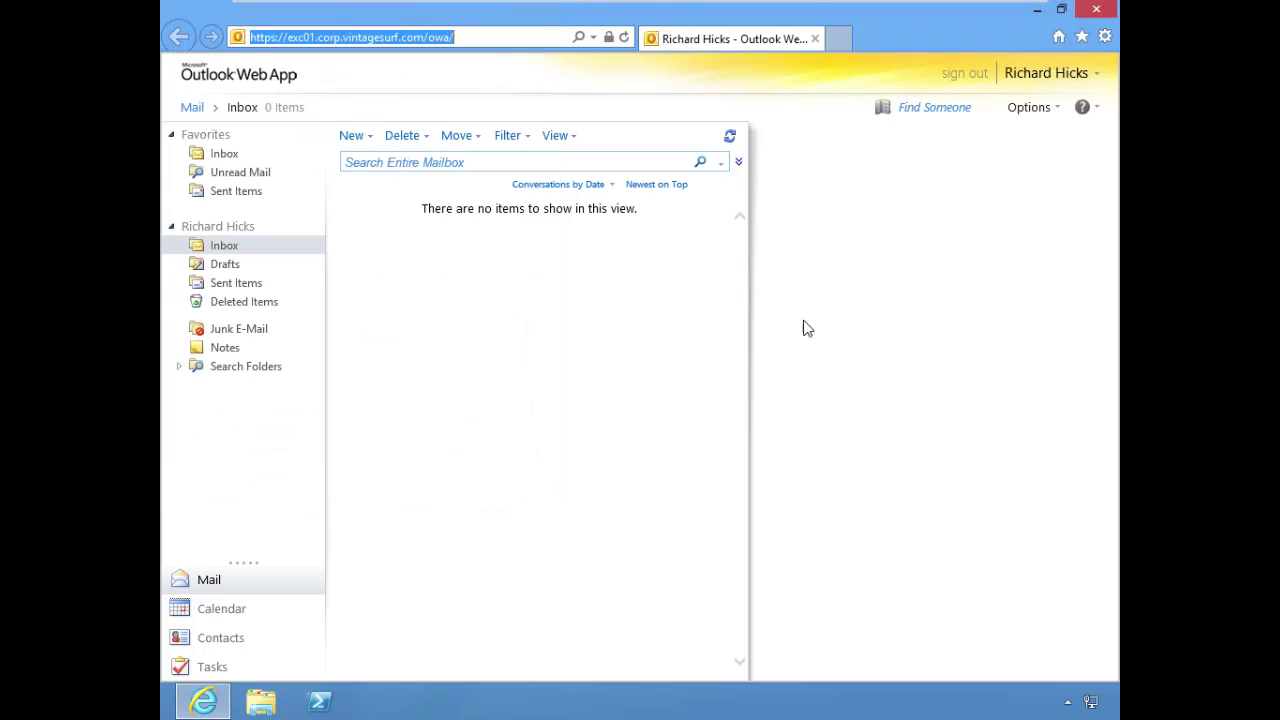
{"action": "left_click", "coordinate": [1100, 10]}
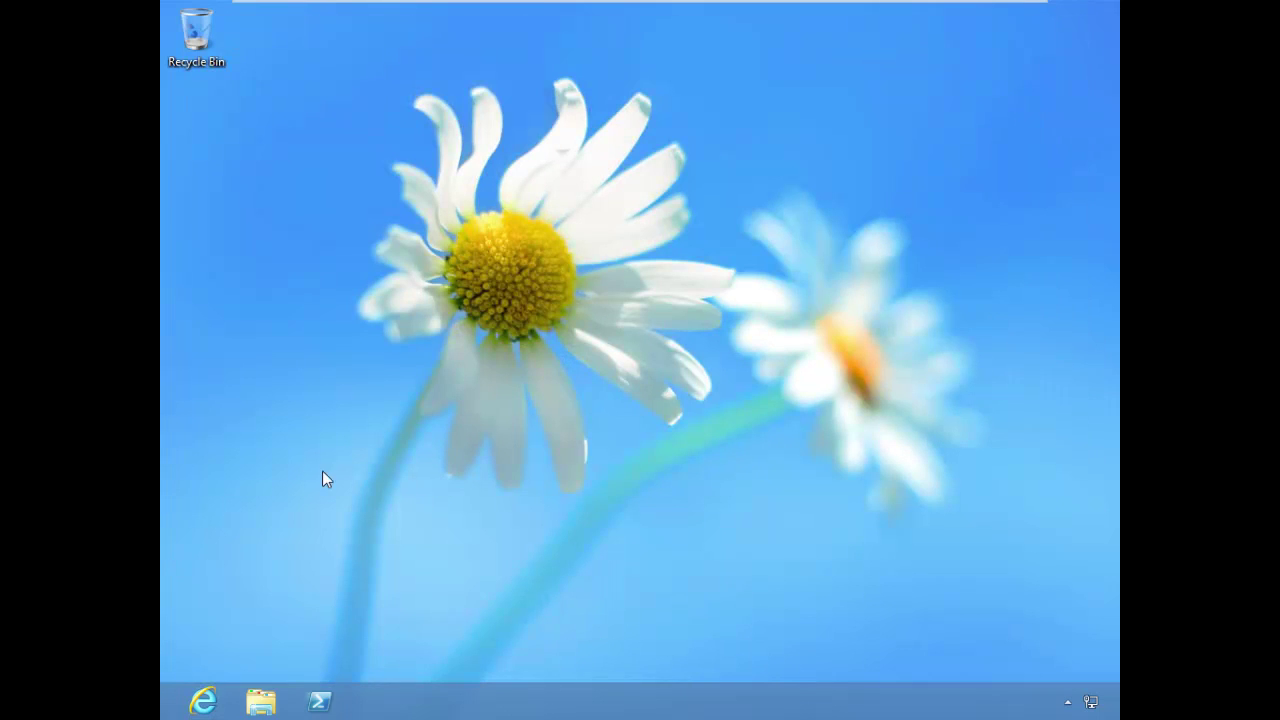
On DC1, expand HTTPS Connections and select the Portal trunk (portal.vintagesurf.com, port 443)
{"action": "mouse_move", "coordinate": [399, 3]}
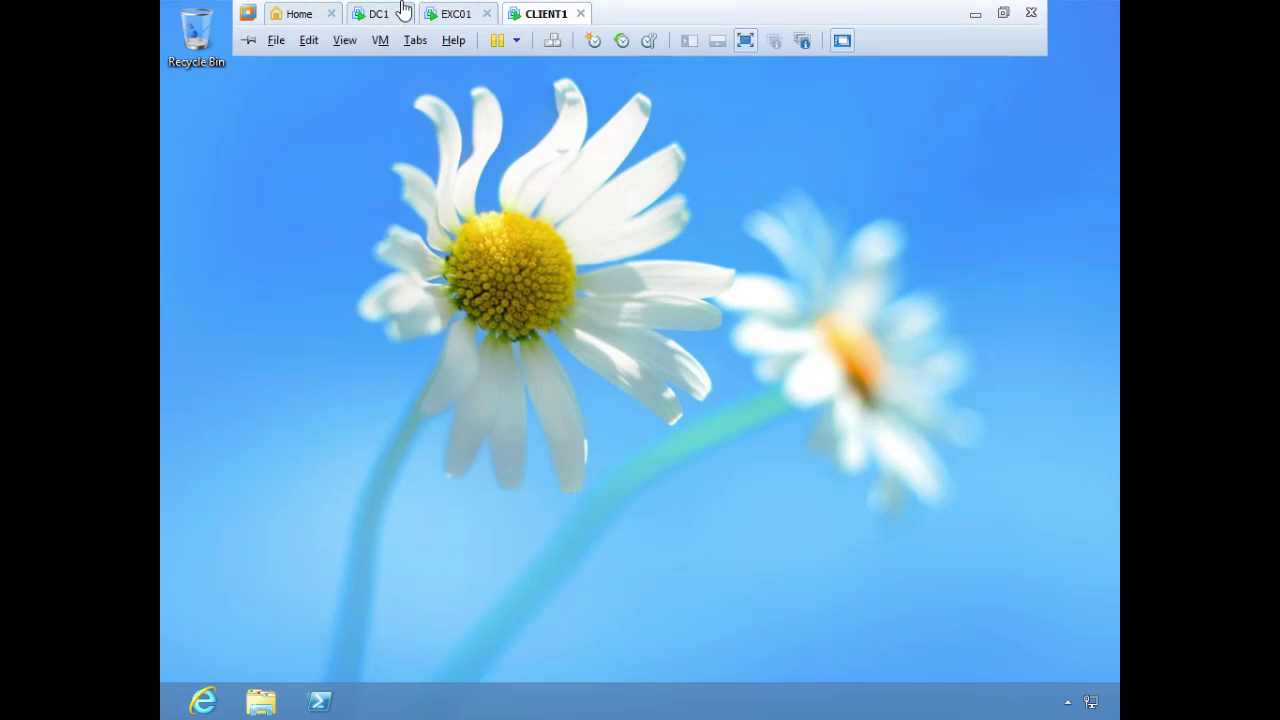
{"action": "left_click", "coordinate": [376, 14]}
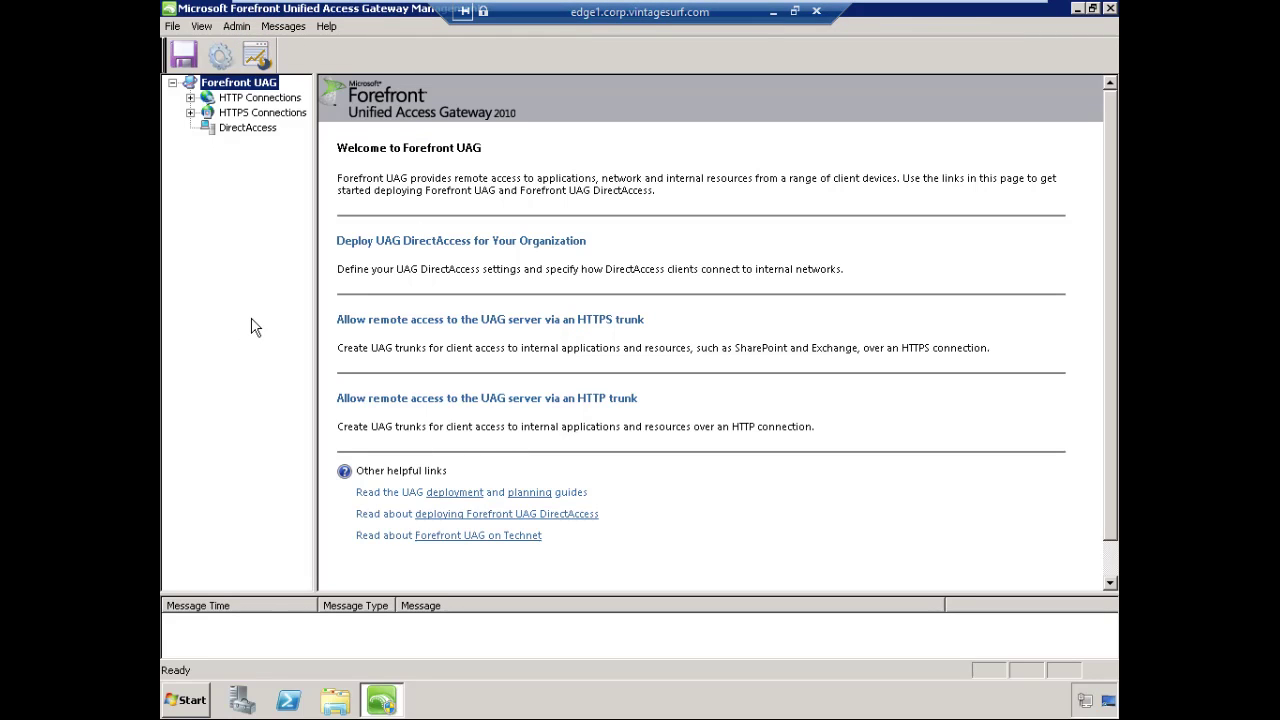
{"action": "left_click", "coordinate": [190, 112]}
{"action": "left_click", "coordinate": [252, 128]}
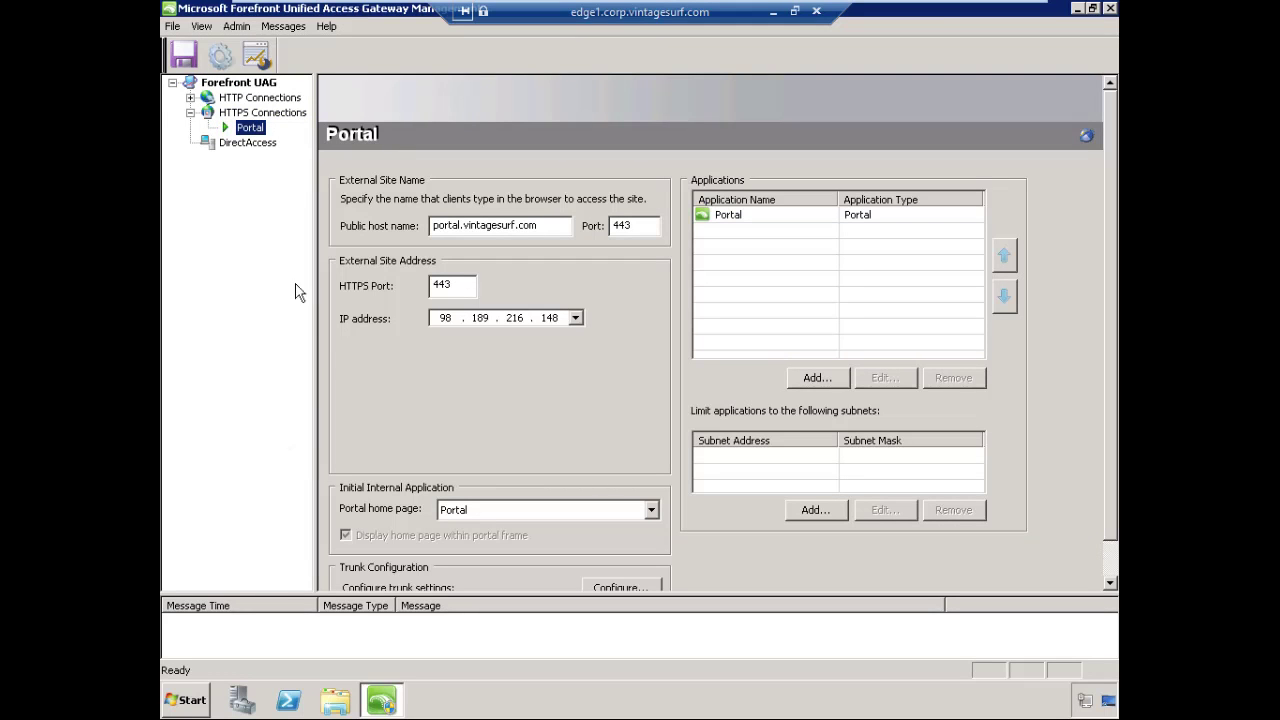
Start adding an application to the trunk and select Web > Microsoft Exchange Server (all versions)
{"action": "left_click", "coordinate": [831, 377]}
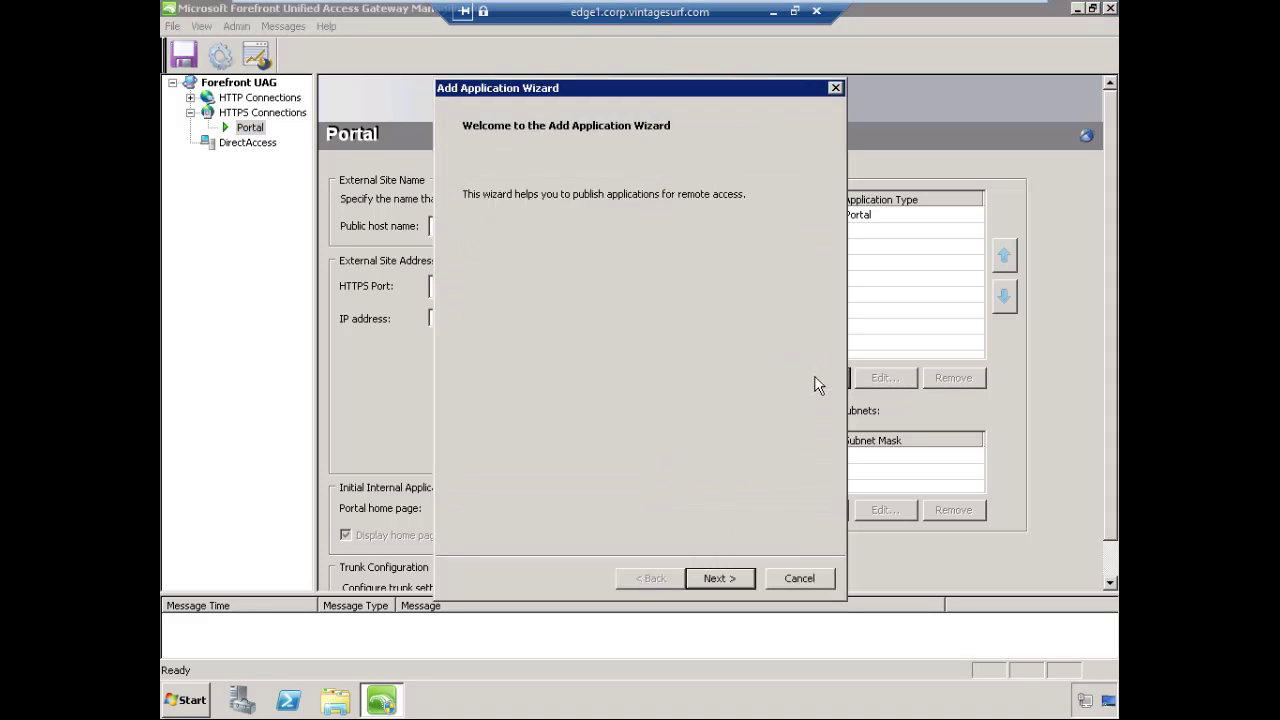
{"action": "left_click", "coordinate": [743, 580]}
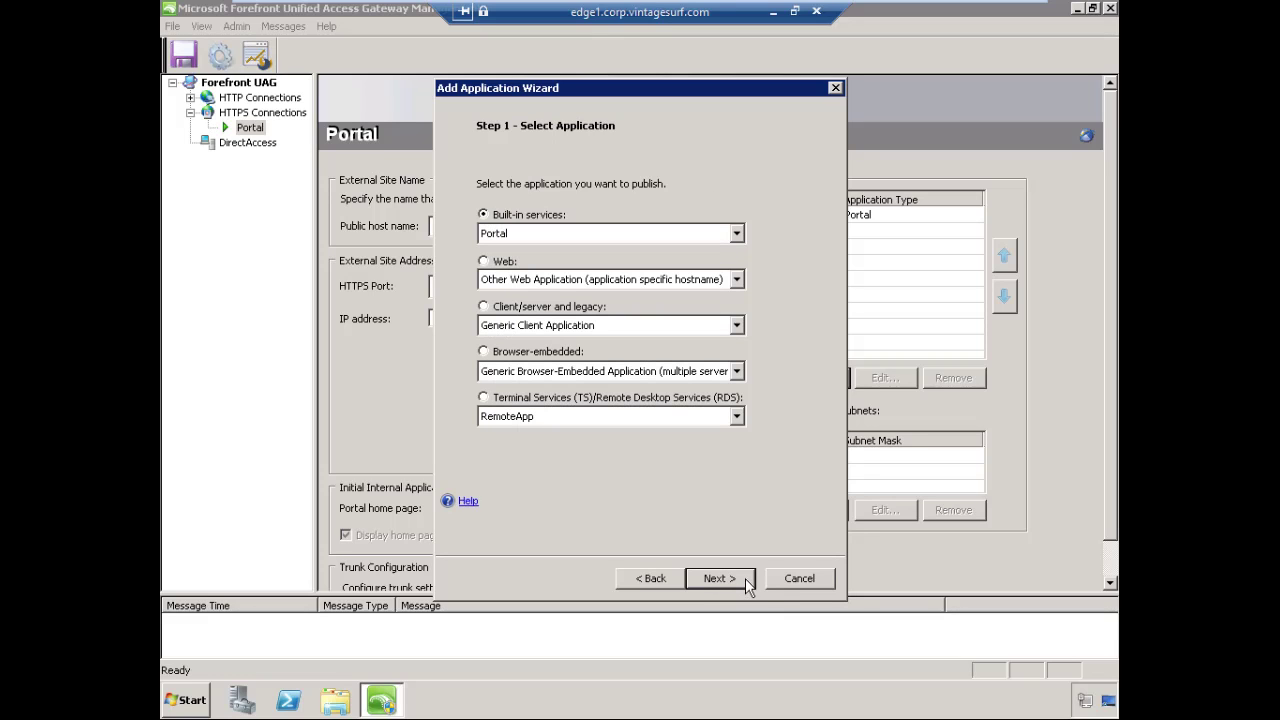
{"action": "left_click", "coordinate": [485, 262]}
{"action": "left_click", "coordinate": [608, 281]}
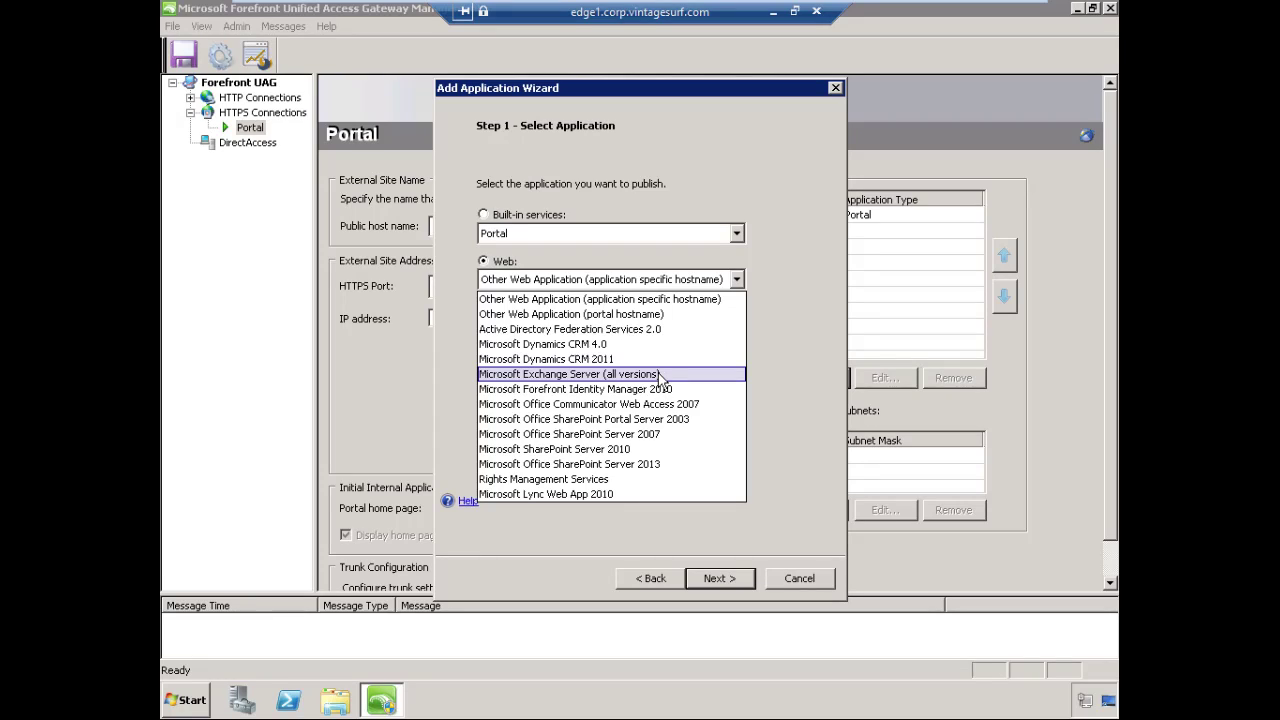
{"action": "left_click", "coordinate": [660, 376]}
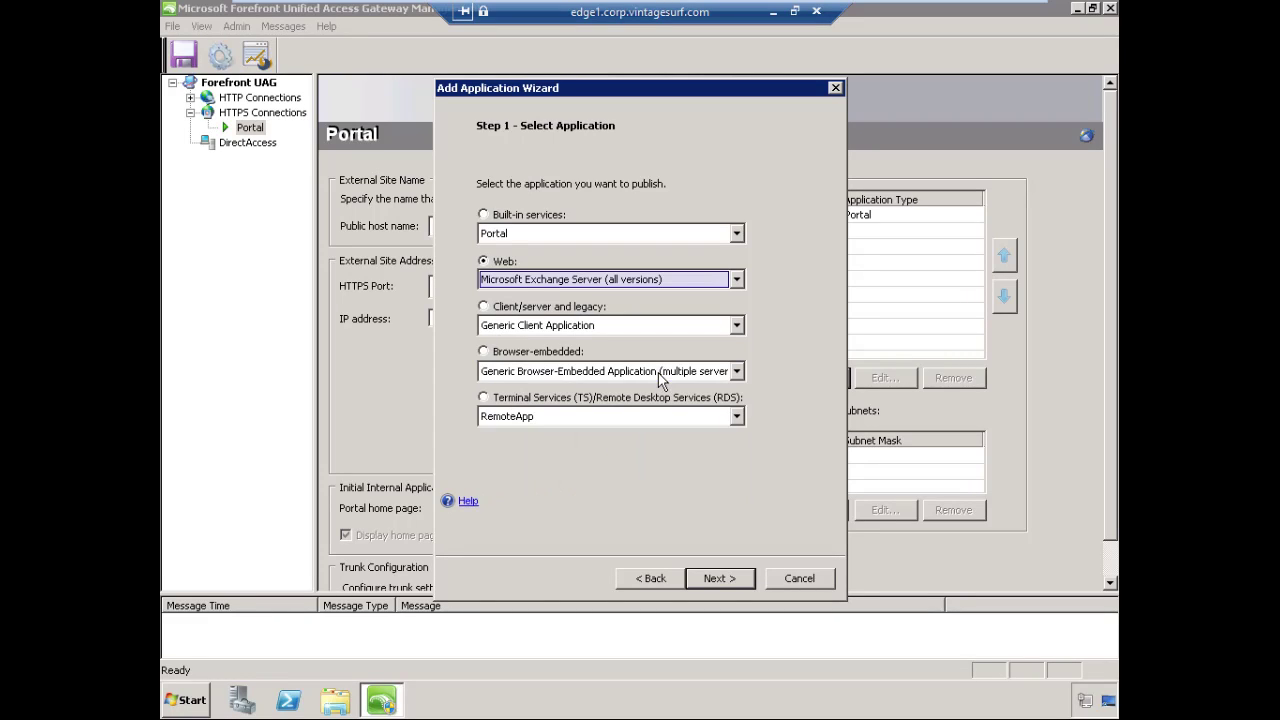
Choose Exchange Server 2010 with Outlook Web Access and continue to Step 3
{"action": "left_click", "coordinate": [746, 581]}
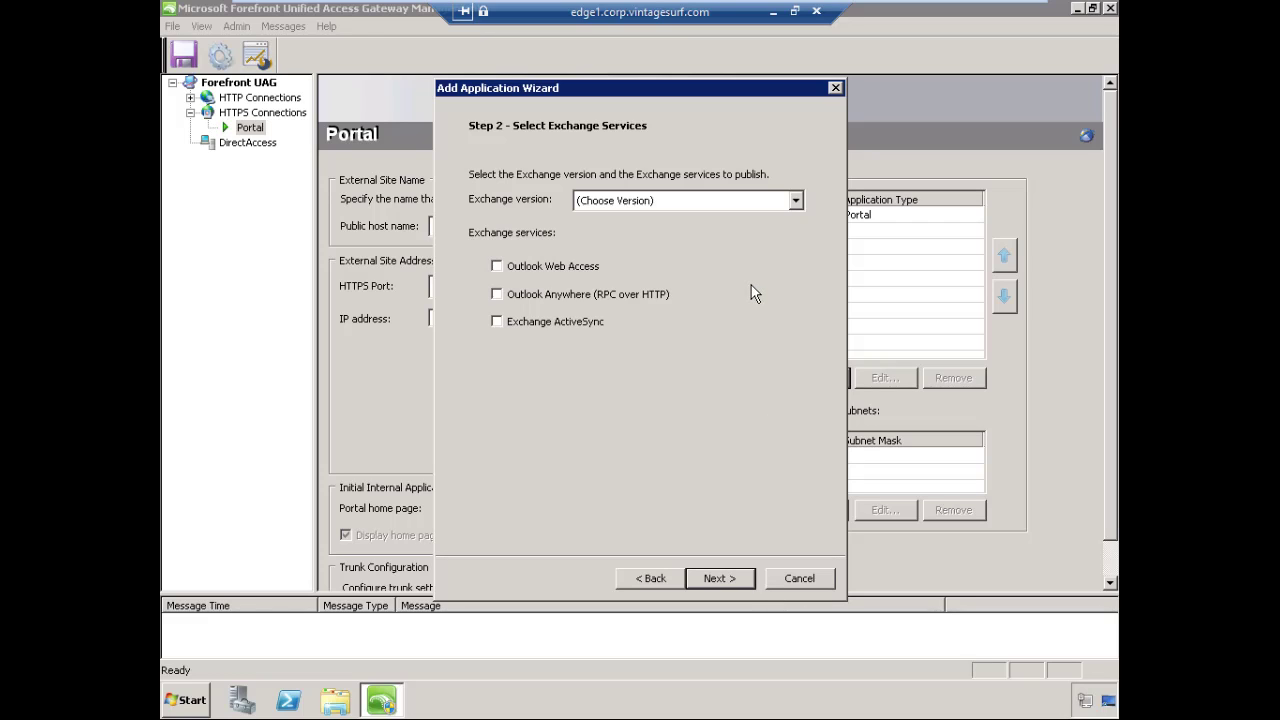
{"action": "left_click", "coordinate": [792, 203]}
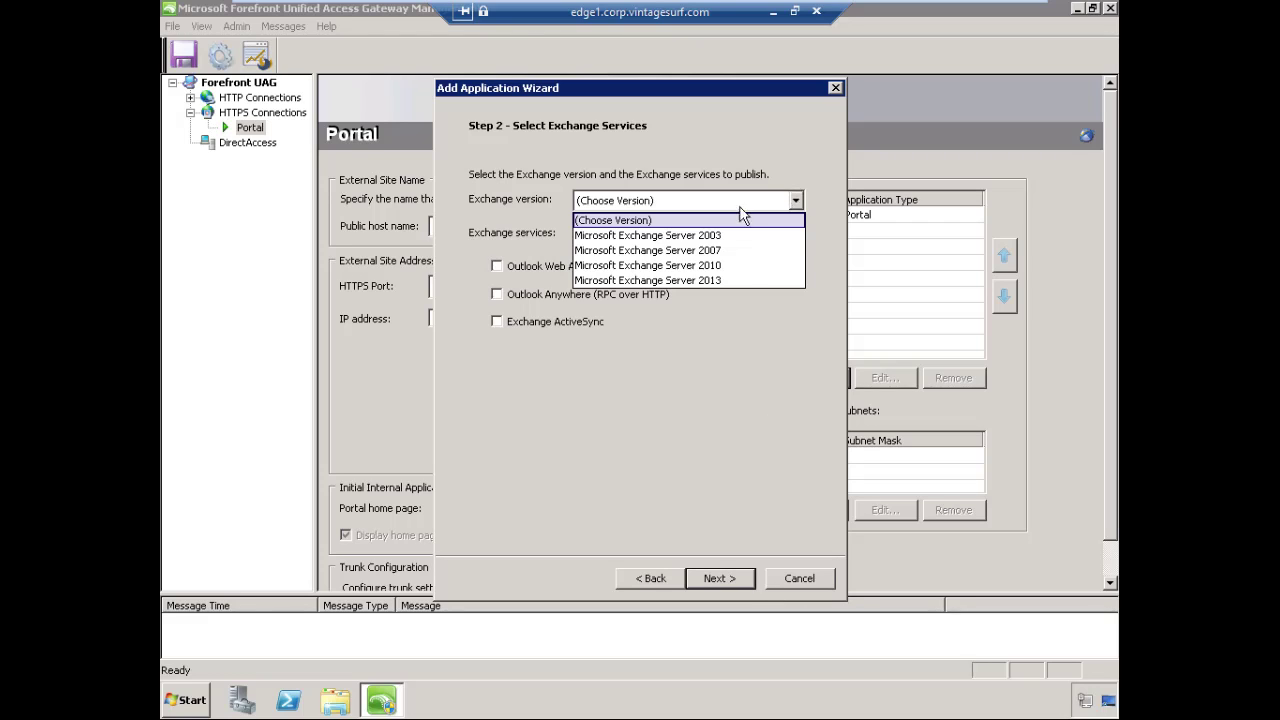
{"action": "left_click", "coordinate": [725, 266]}
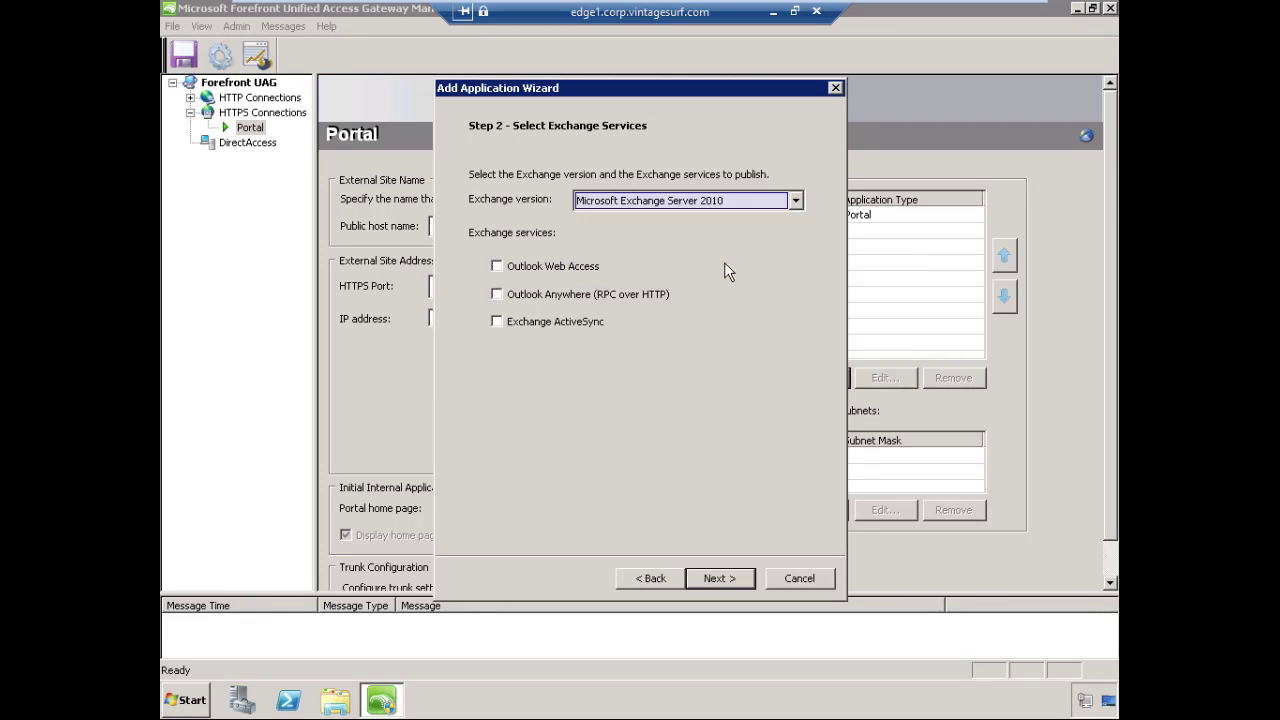
{"action": "left_click", "coordinate": [505, 270]}
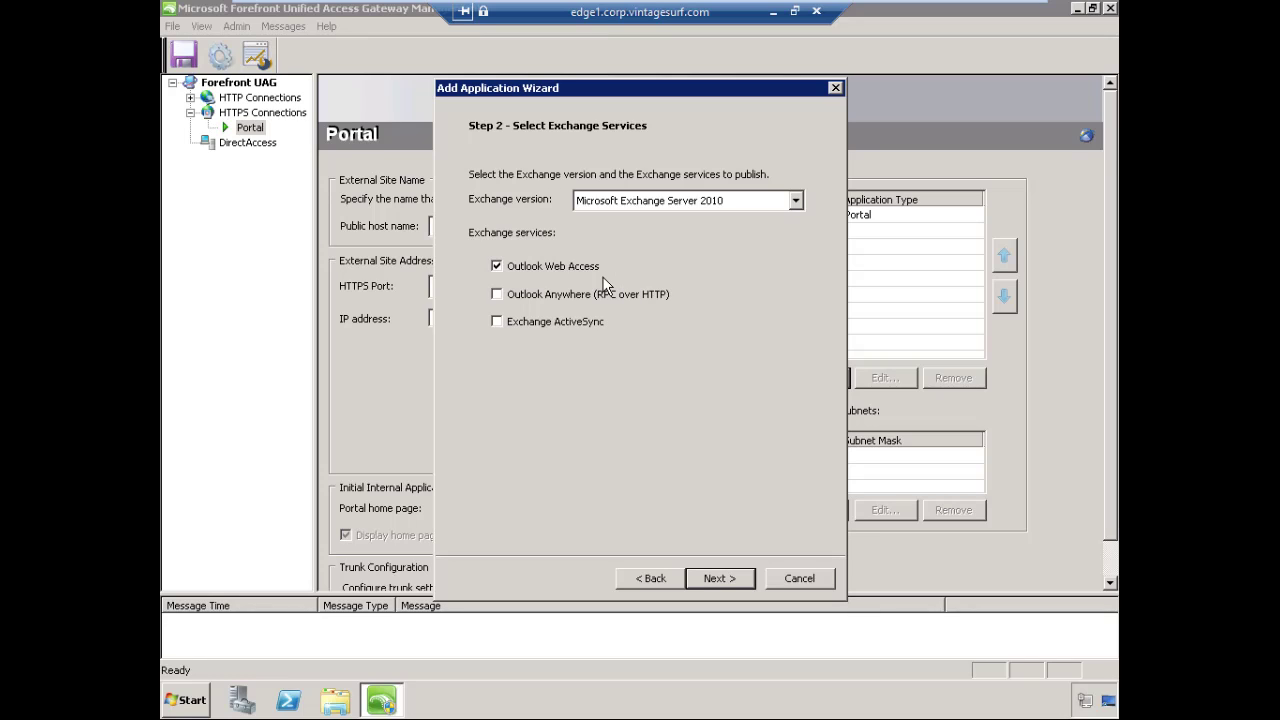
{"action": "left_click", "coordinate": [743, 573]}
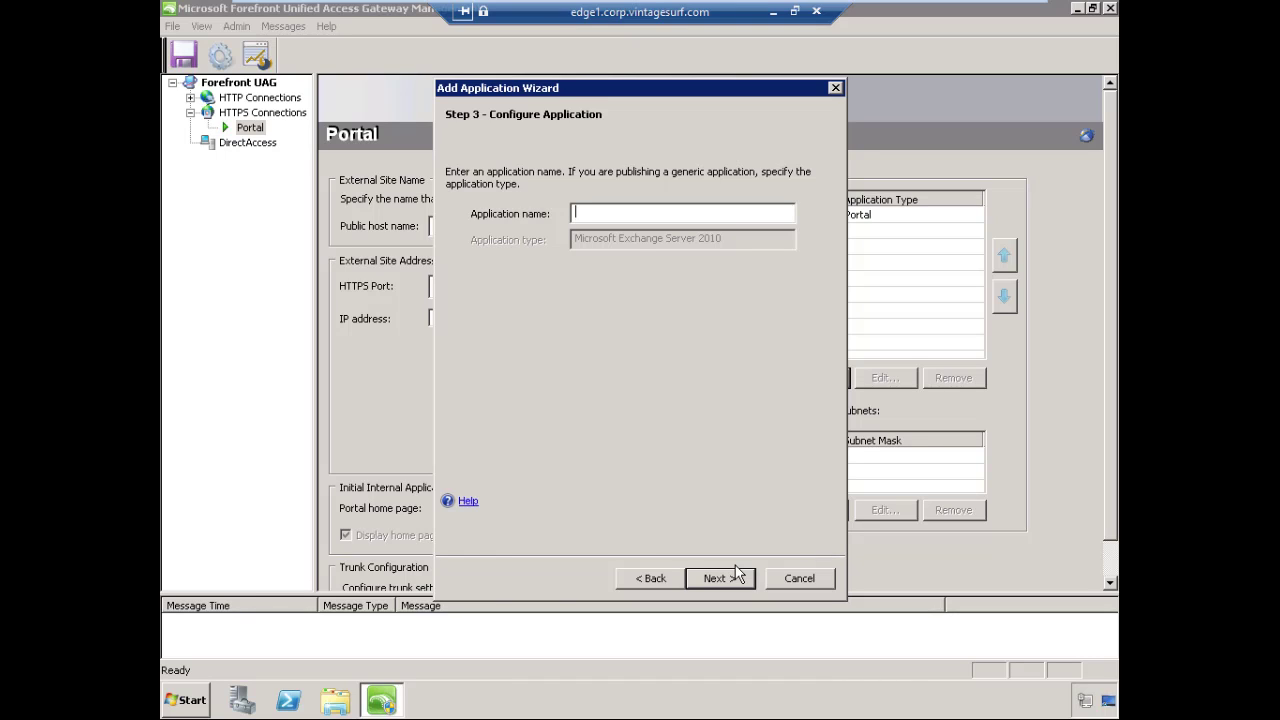
Name the application 'Exchange Outlook Web App' and accept the default endpoint policies
{"action": "type", "text": "Exchange Outlook WebApp"}
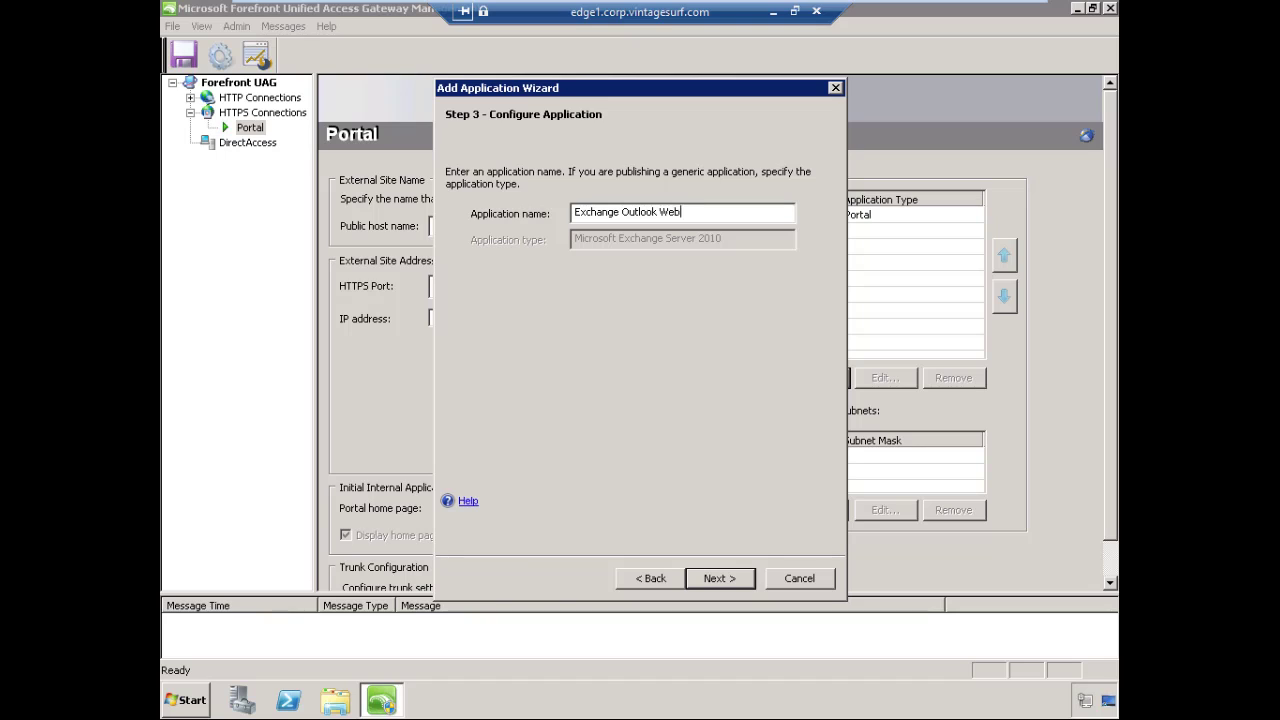
{"action": "key", "text": "BackSpace"}
{"action": "key", "text": "BackSpace"}
{"action": "key", "text": "BackSpace"}
{"action": "type", "text": "App"}
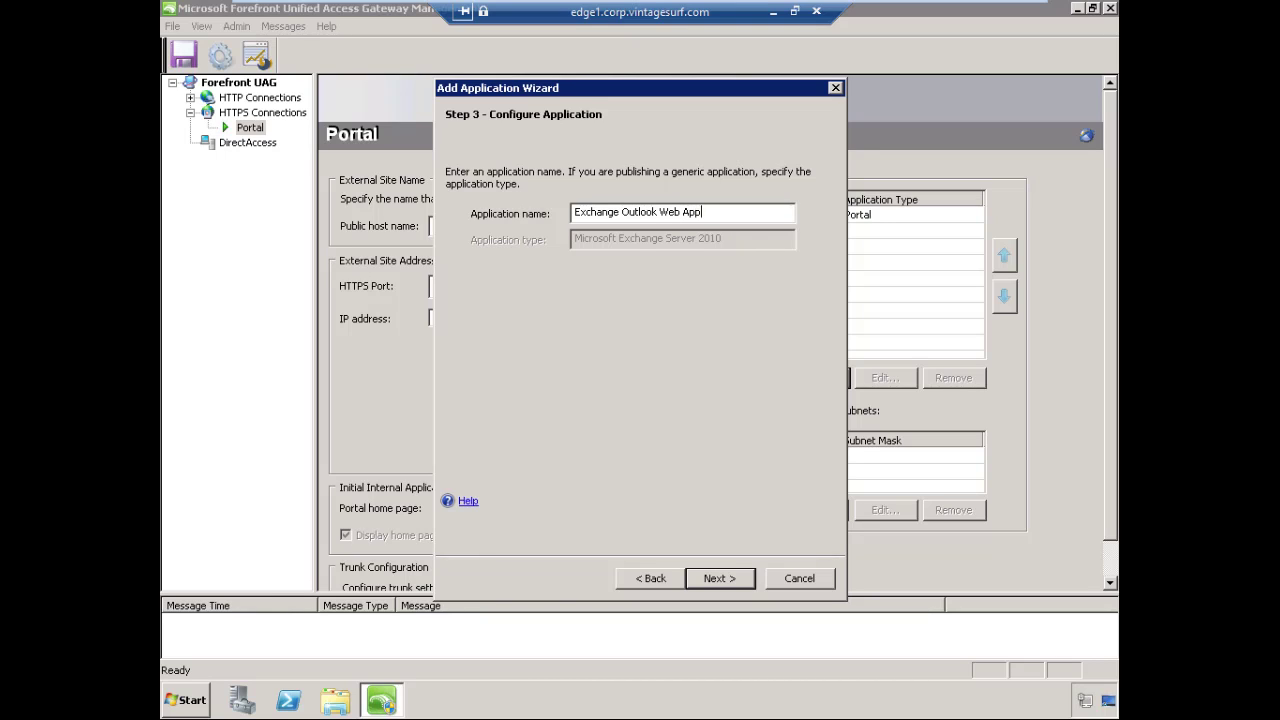
{"action": "left_click", "coordinate": [731, 580]}
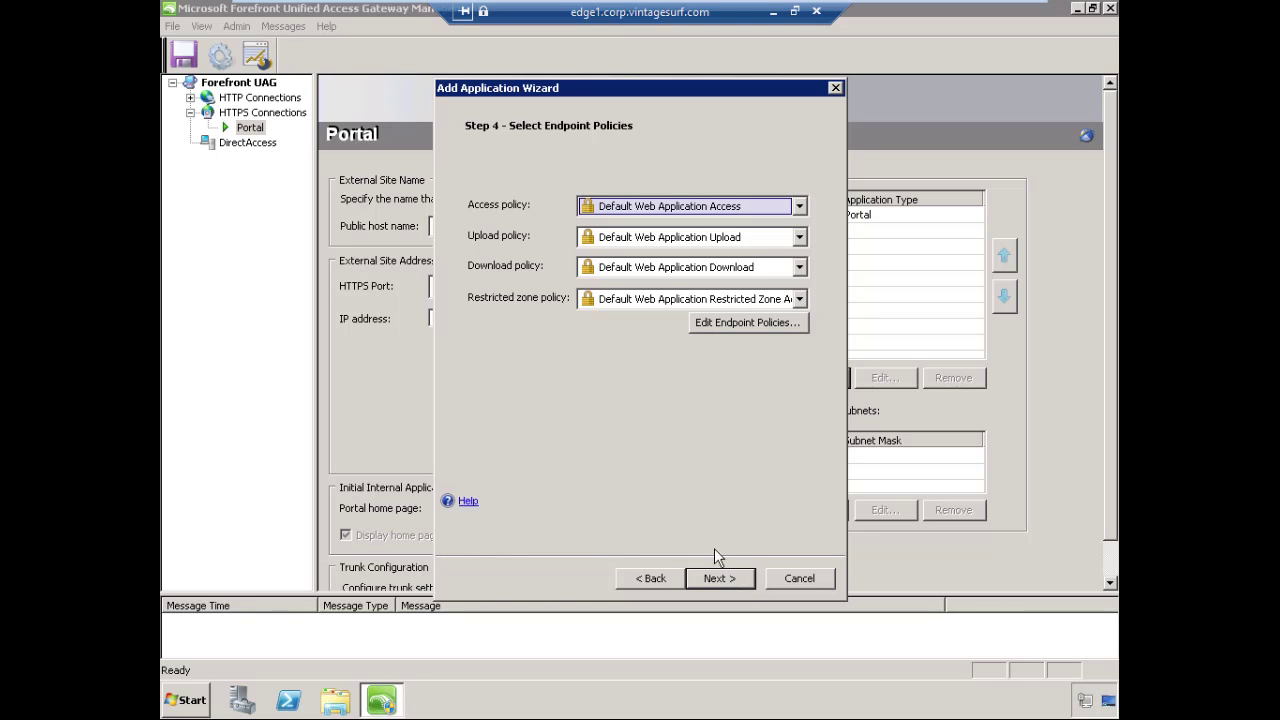
{"action": "left_click", "coordinate": [738, 580]}
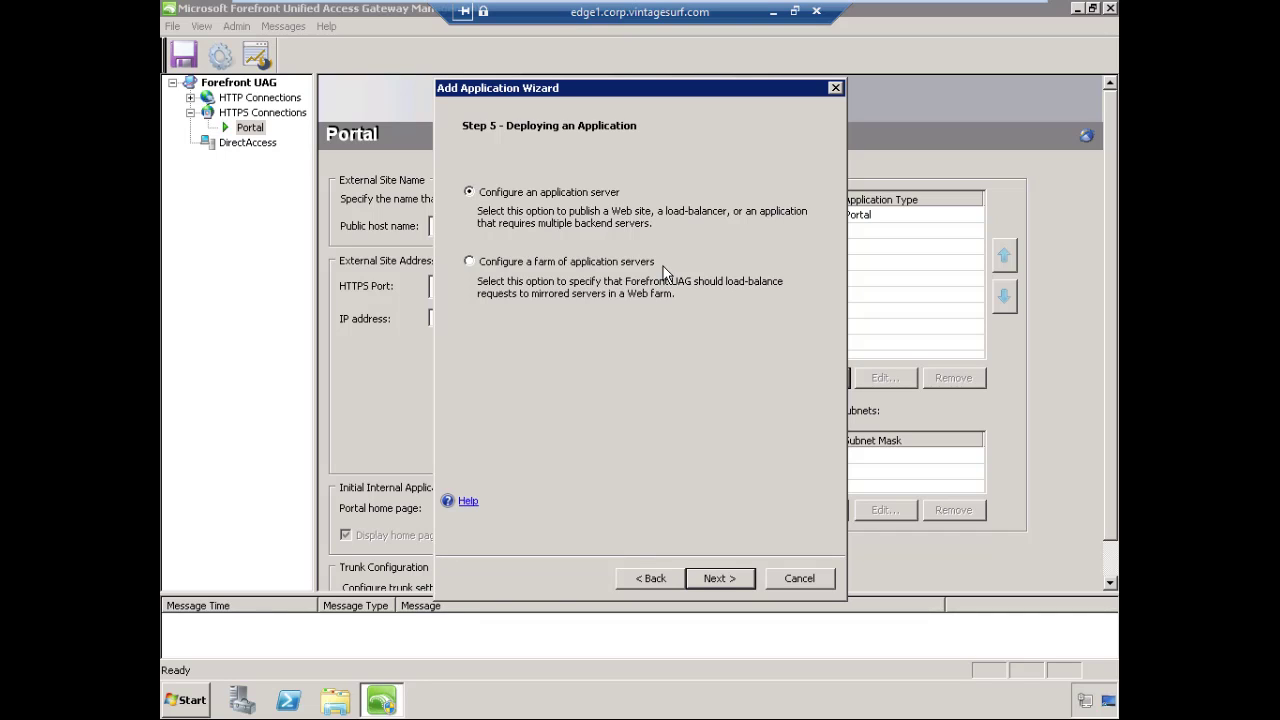
Set the web server address to exc01.corp.vintagesurf.com, replacing the initial 172.16.1.200 entry
{"action": "left_click", "coordinate": [733, 582]}
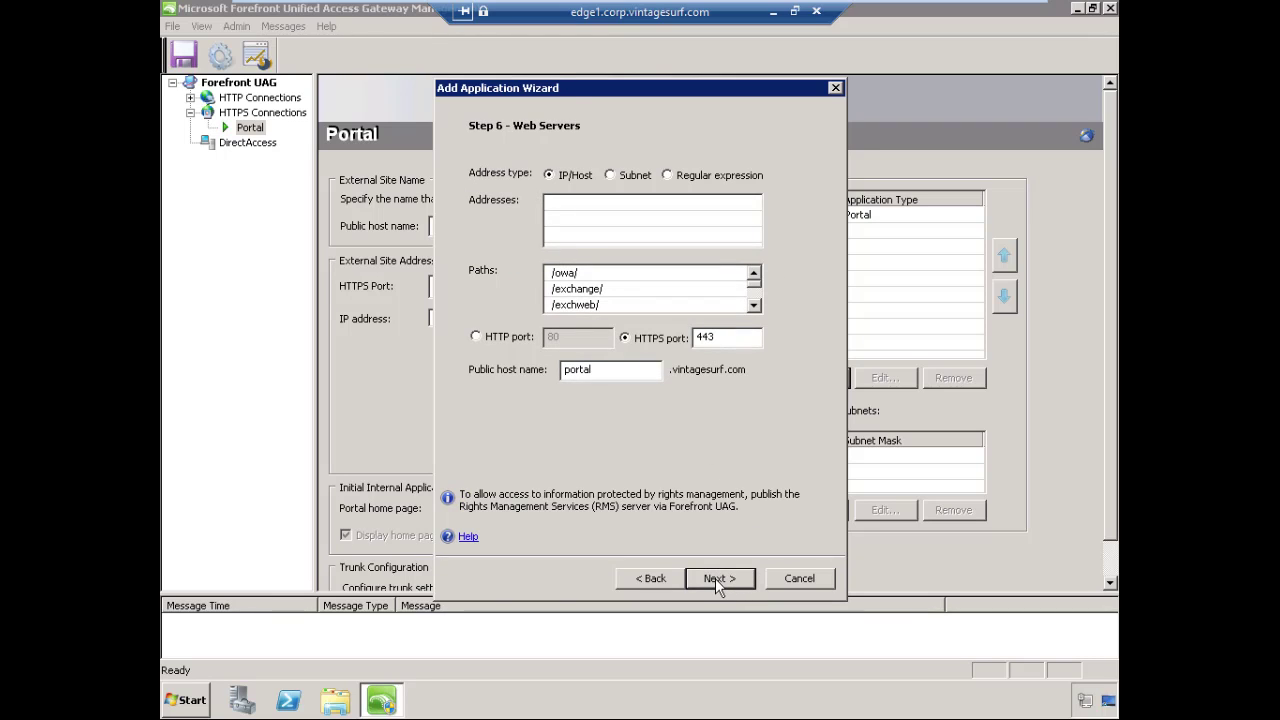
{"action": "left_click", "coordinate": [556, 208]}
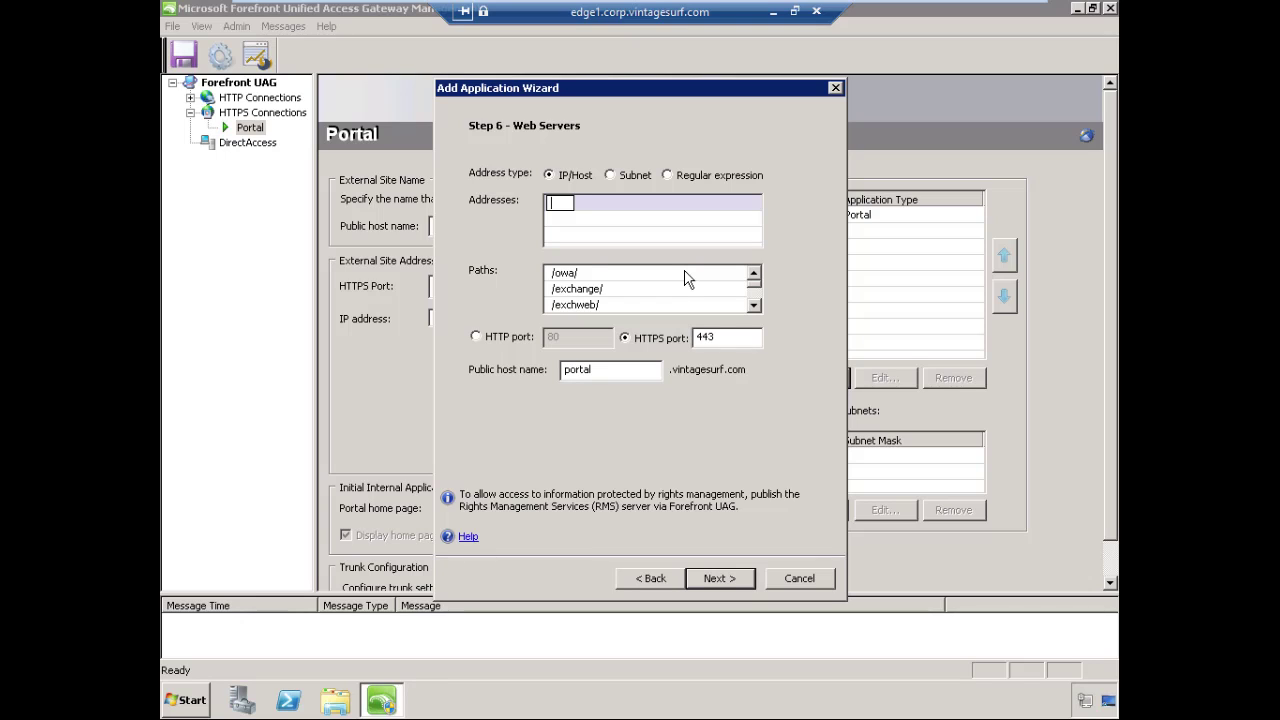
{"action": "type", "text": "172.16.1.200"}
{"action": "key", "text": "Return"}
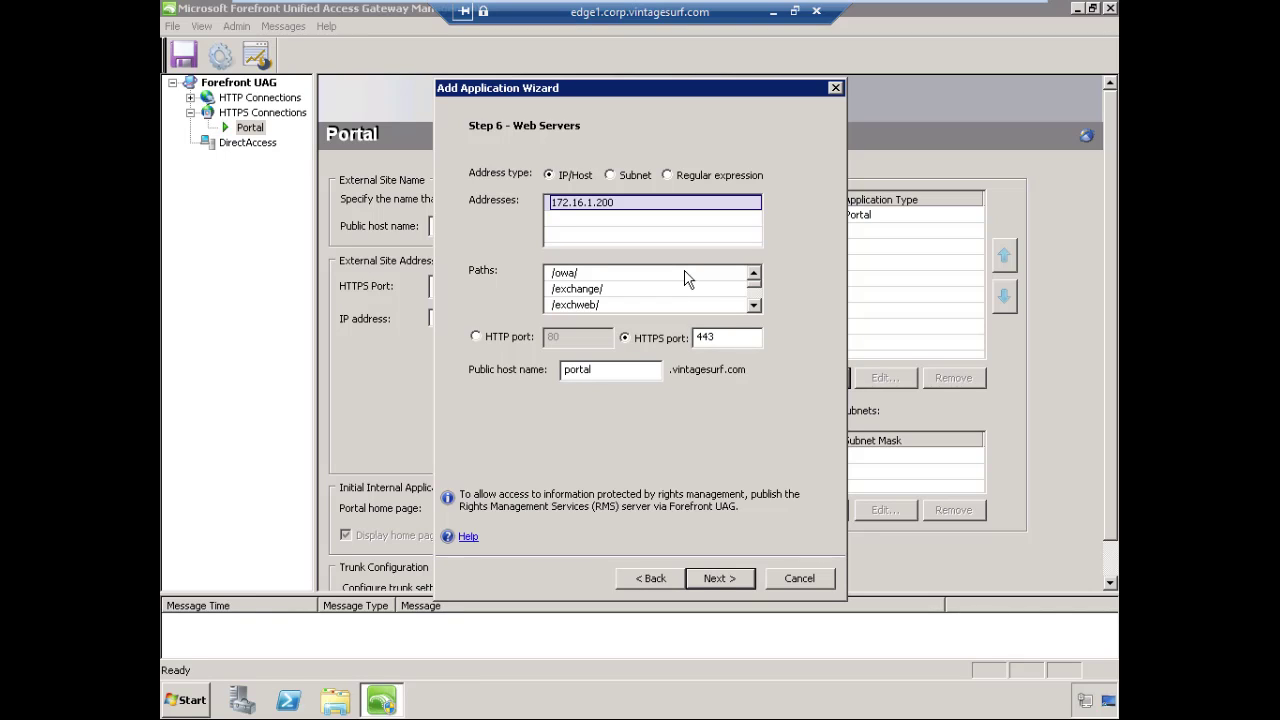
{"action": "left_click", "coordinate": [607, 203]}
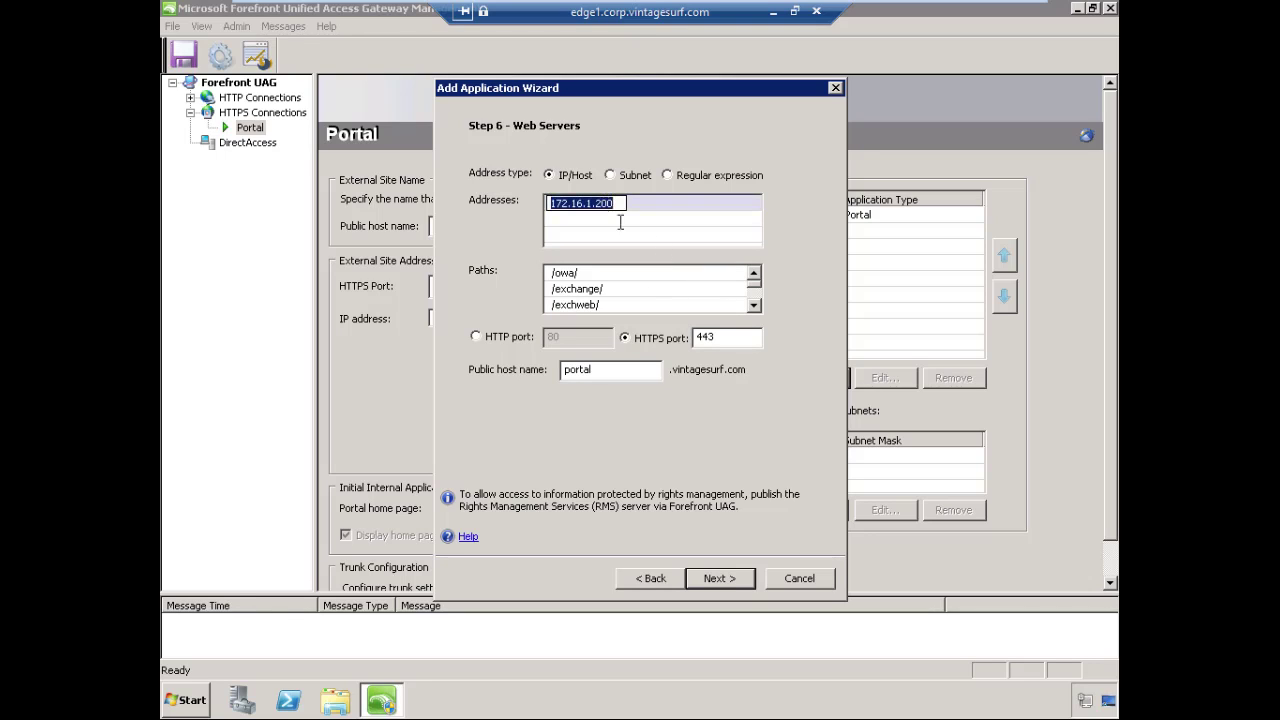
{"action": "type", "text": "exc"}
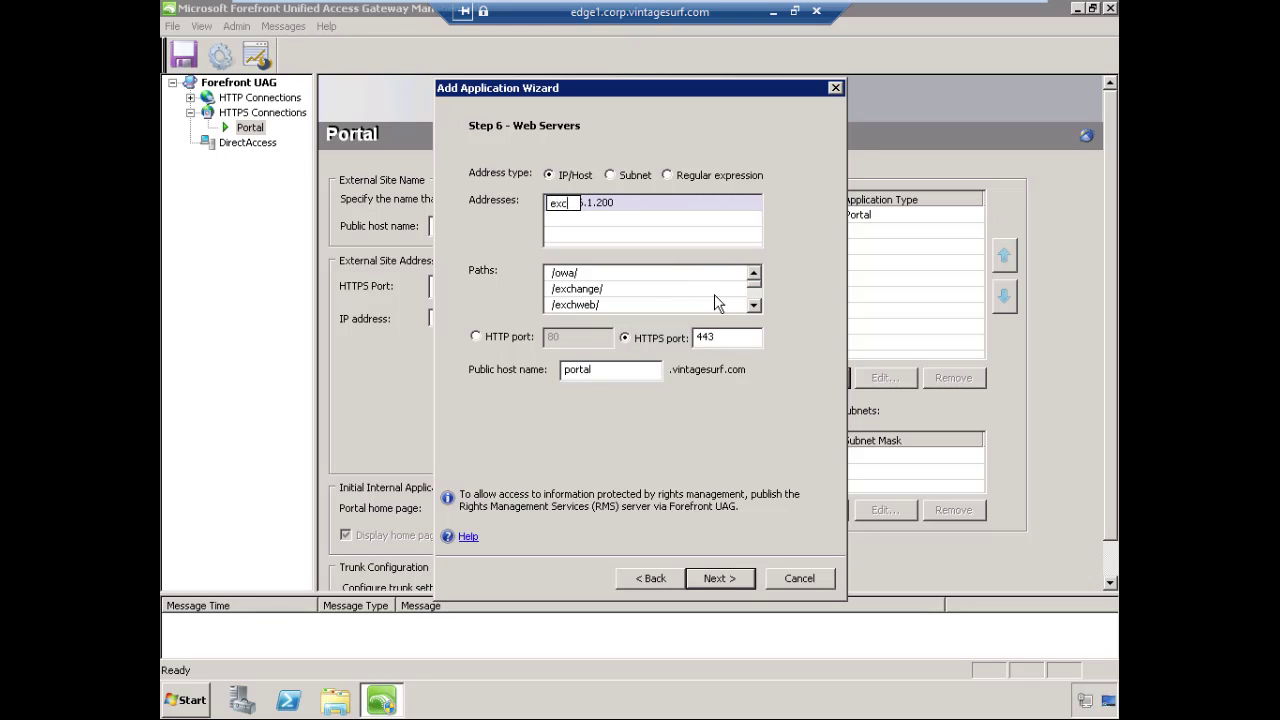
{"action": "type", "text": "01.corp.vintagesurf.com"}
{"action": "key", "text": "Return"}
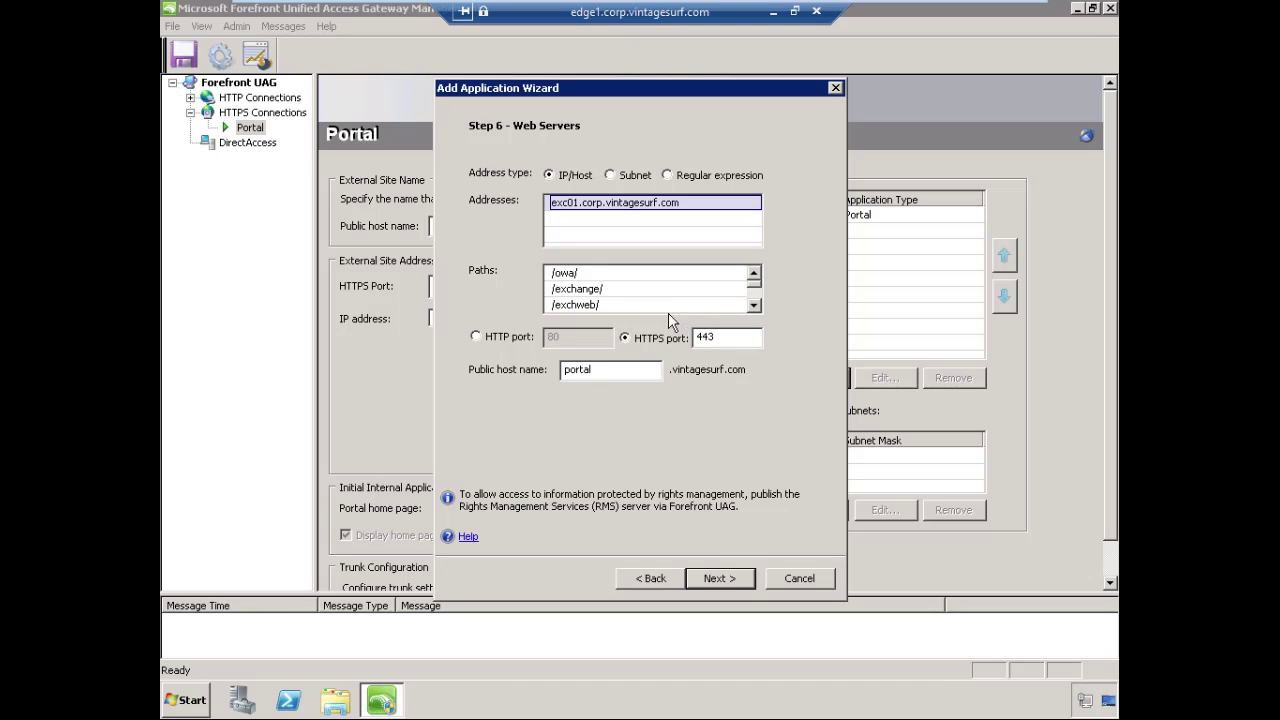
Keep HTTPS port 443, select the portal public host name, and continue to Authentication
{"action": "left_click", "coordinate": [754, 307]}
{"action": "left_click", "coordinate": [633, 372]}
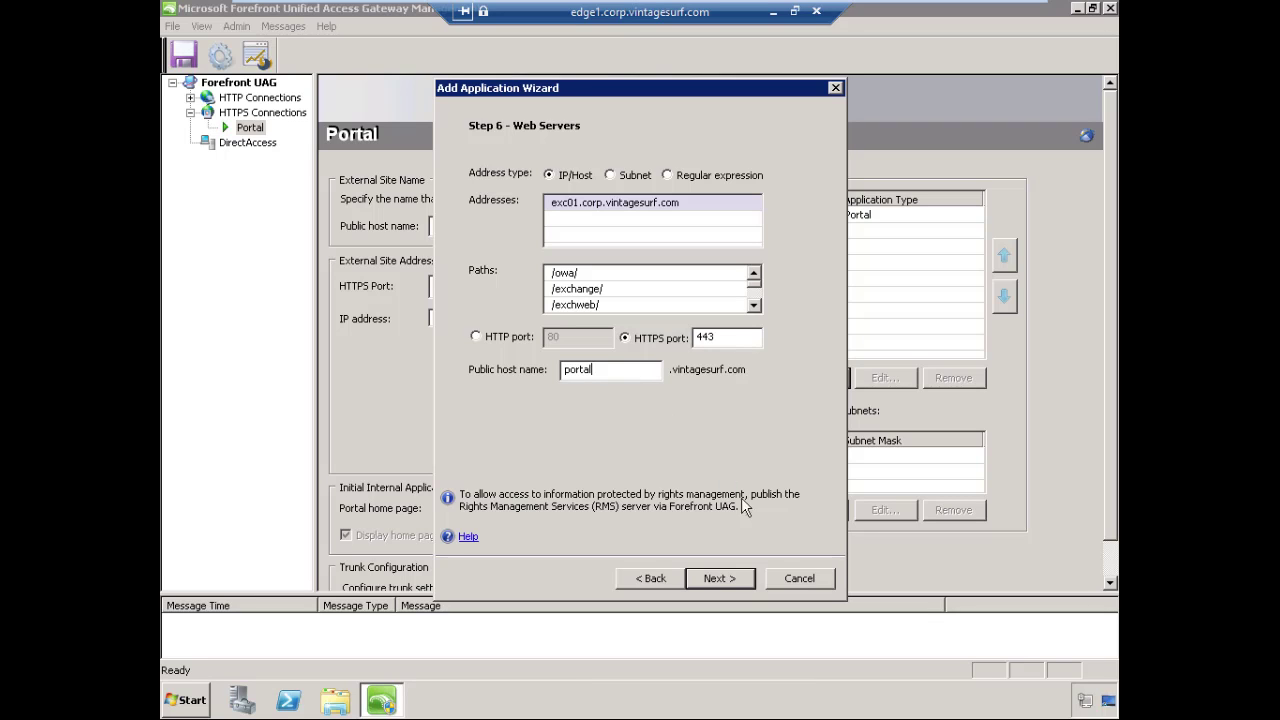
{"action": "left_click", "coordinate": [720, 578]}
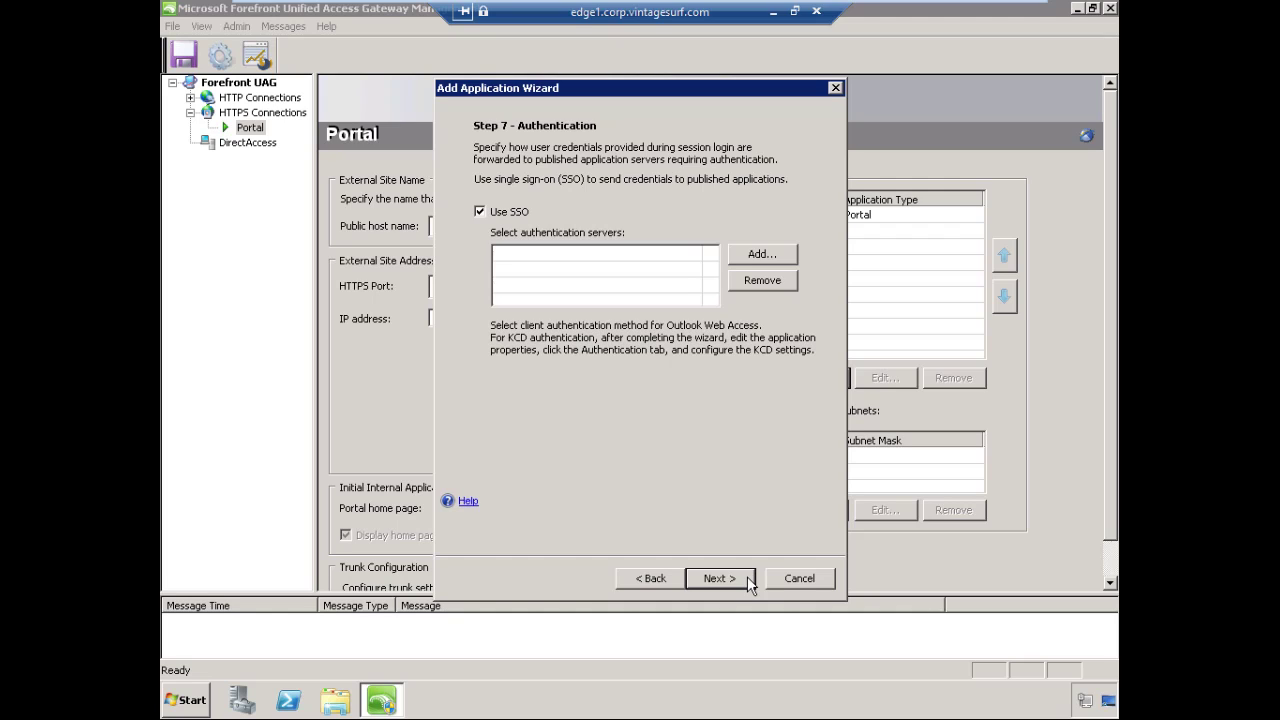
Add Active Directory as the SSO authentication server and proceed to Portal Link
{"action": "left_click", "coordinate": [757, 262]}
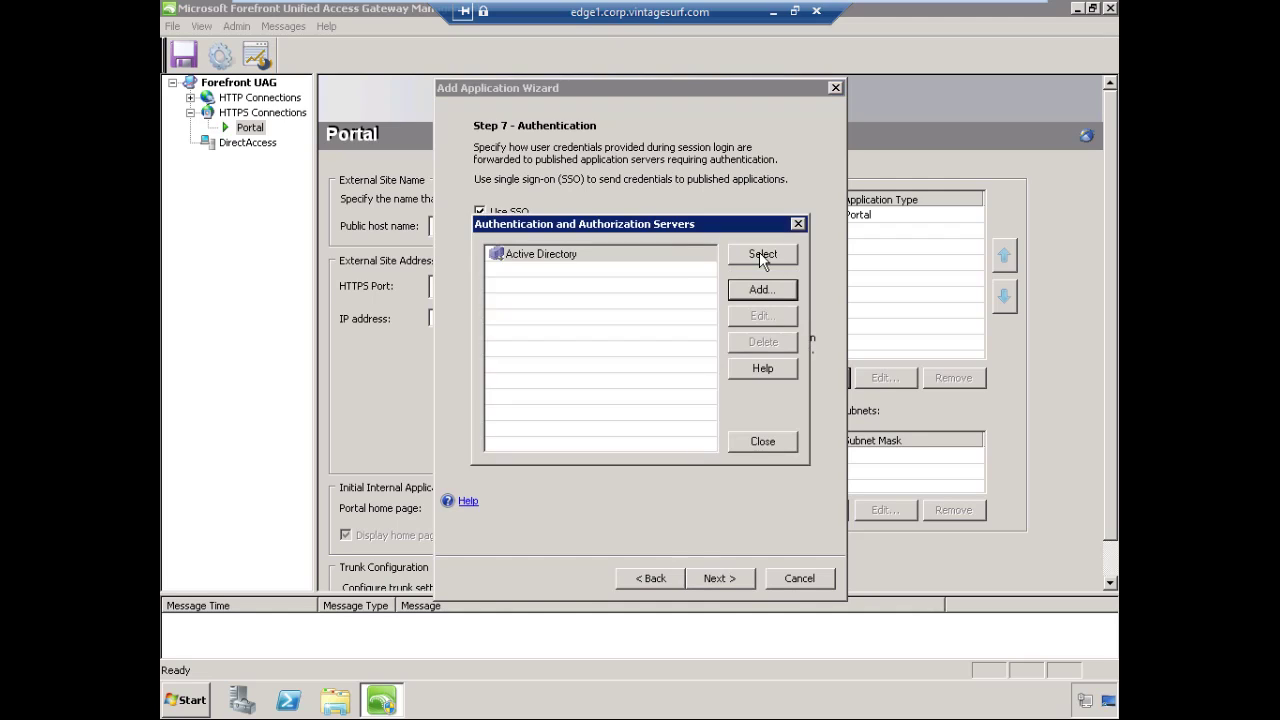
{"action": "left_click", "coordinate": [567, 257]}
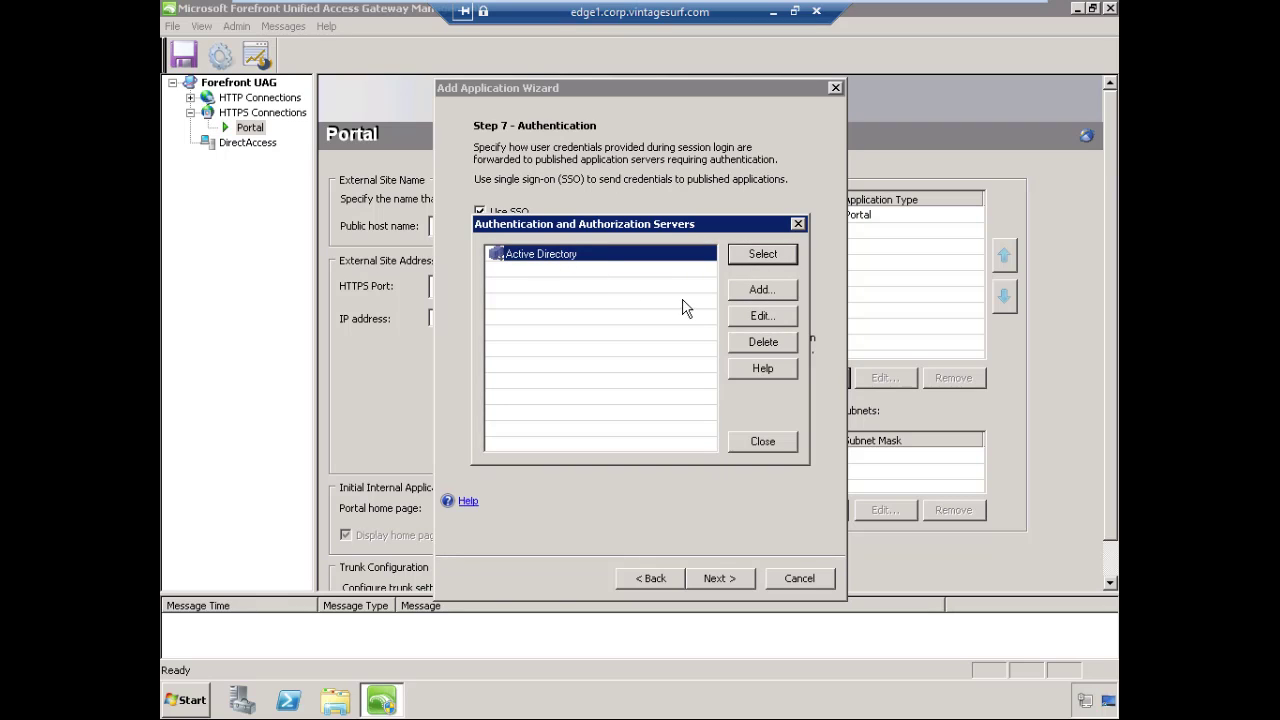
{"action": "left_click", "coordinate": [762, 254]}
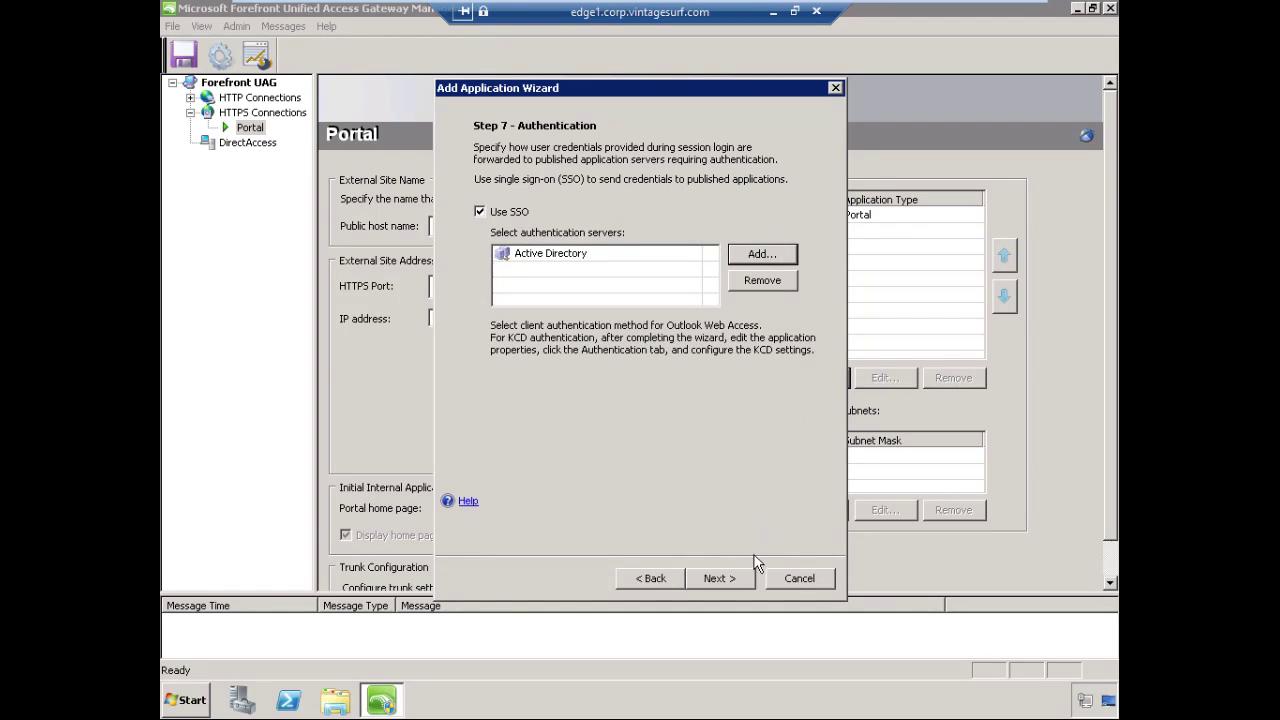
{"action": "left_click", "coordinate": [745, 579]}
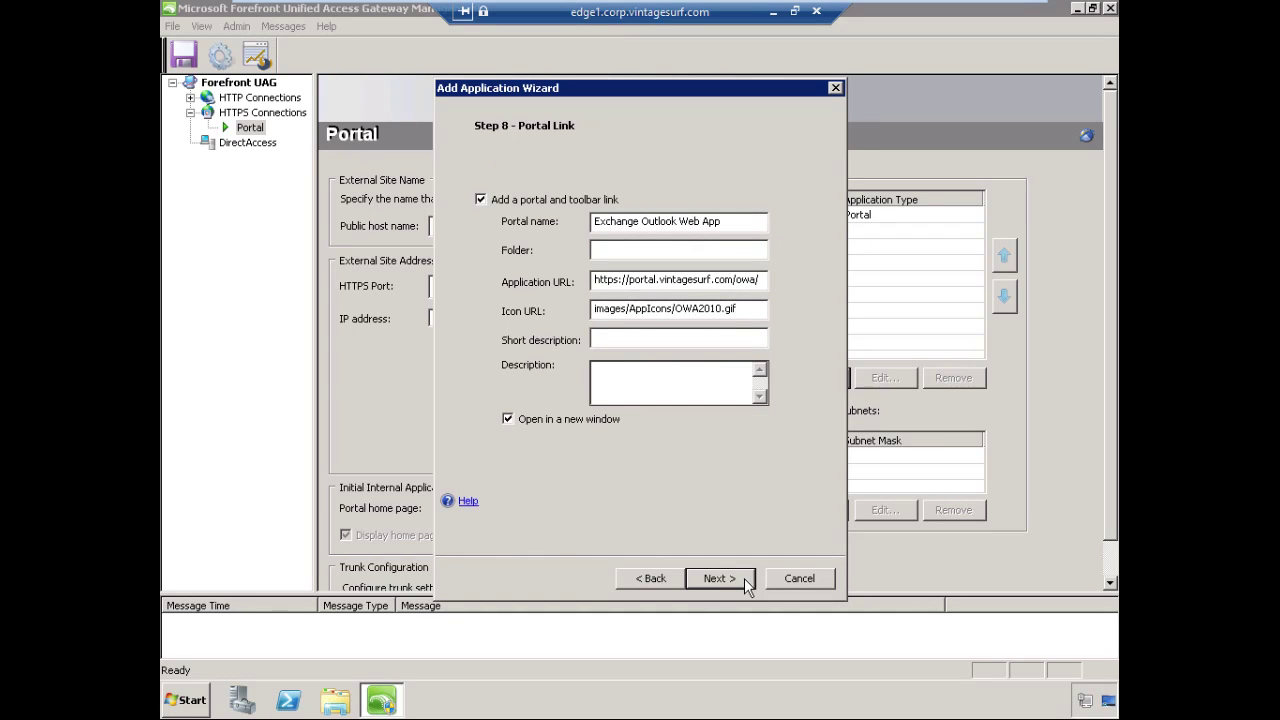
{"action": "left_click", "coordinate": [716, 256]}
Accept the default portal link and 'Authorize all users' settings to reach the Completing page
{"action": "left_click", "coordinate": [747, 580]}
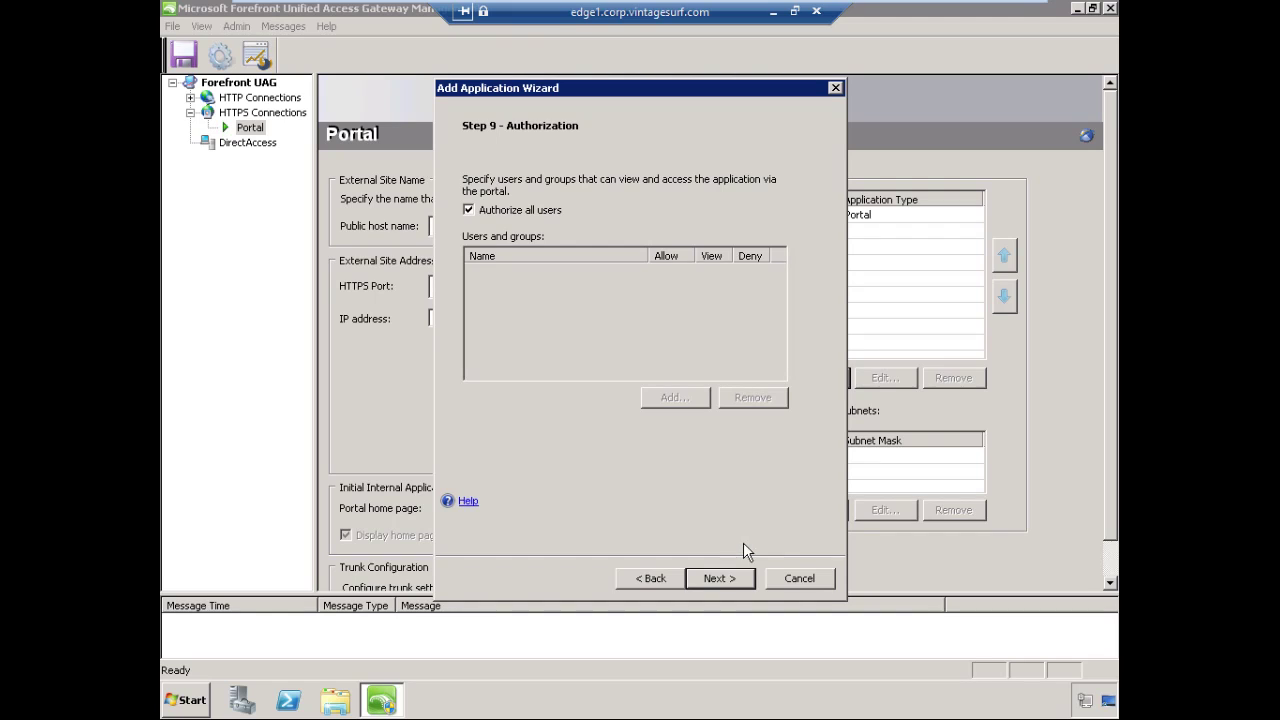
{"action": "left_click", "coordinate": [743, 578]}
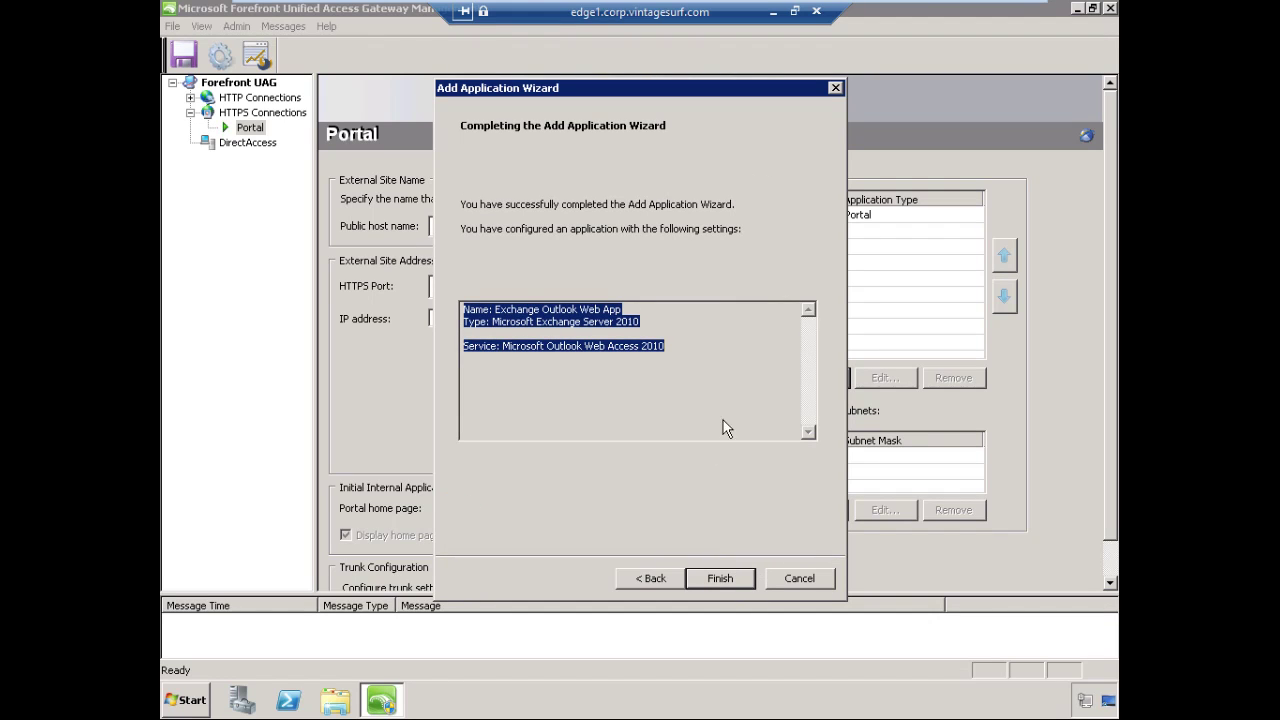
{"action": "left_click", "coordinate": [730, 356]}
Finish the wizard, save the UAG configuration, and activate it with backup
{"action": "left_click", "coordinate": [742, 577]}
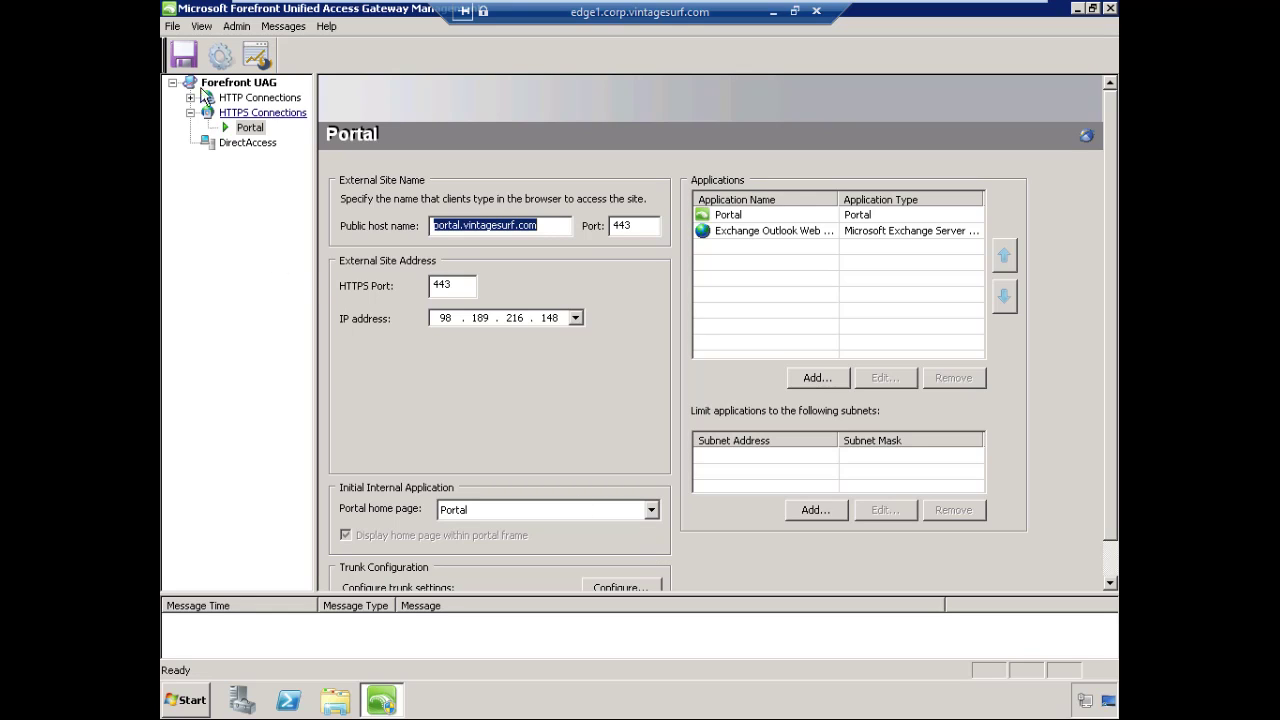
{"action": "left_click", "coordinate": [186, 57]}
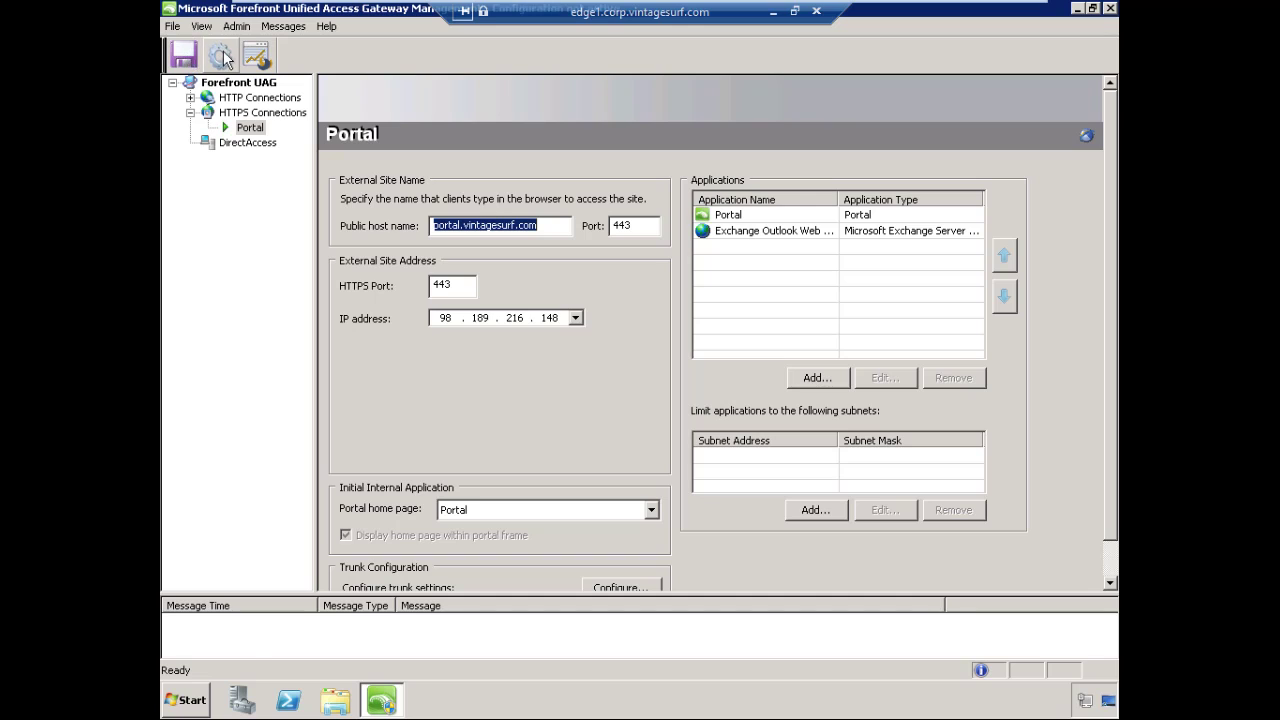
{"action": "left_click", "coordinate": [222, 57]}
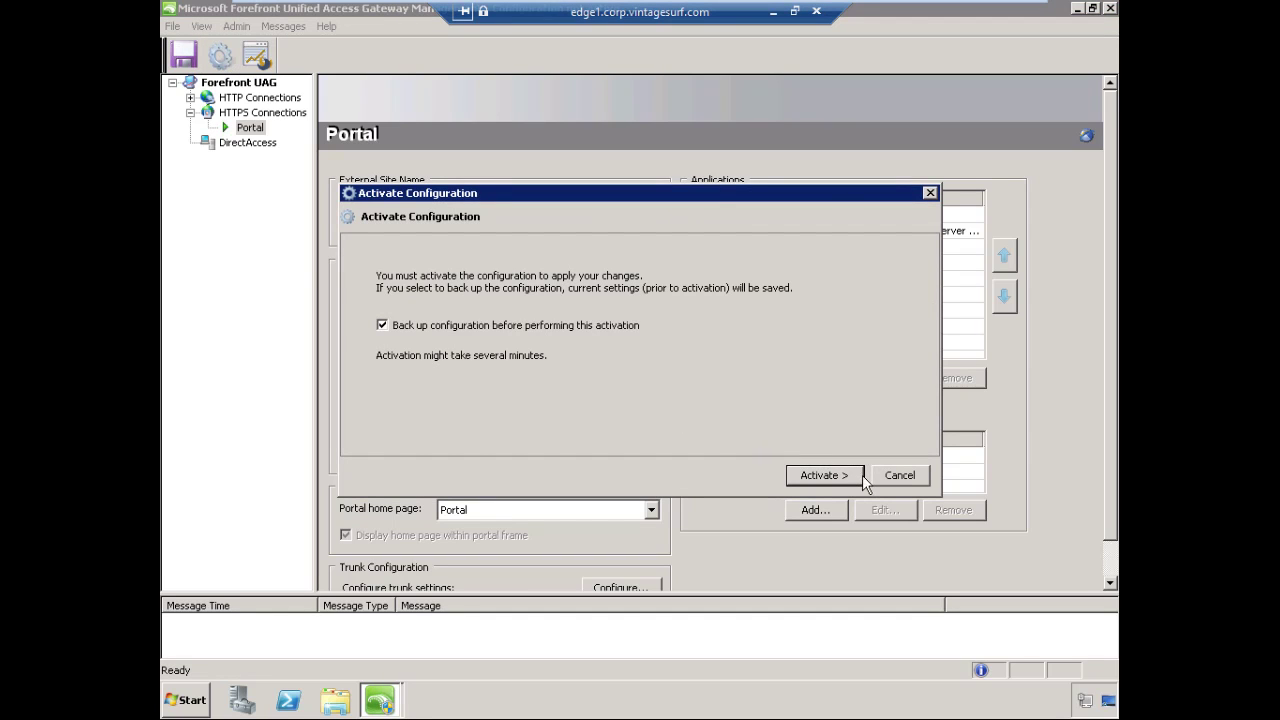
{"action": "left_click", "coordinate": [822, 475]}
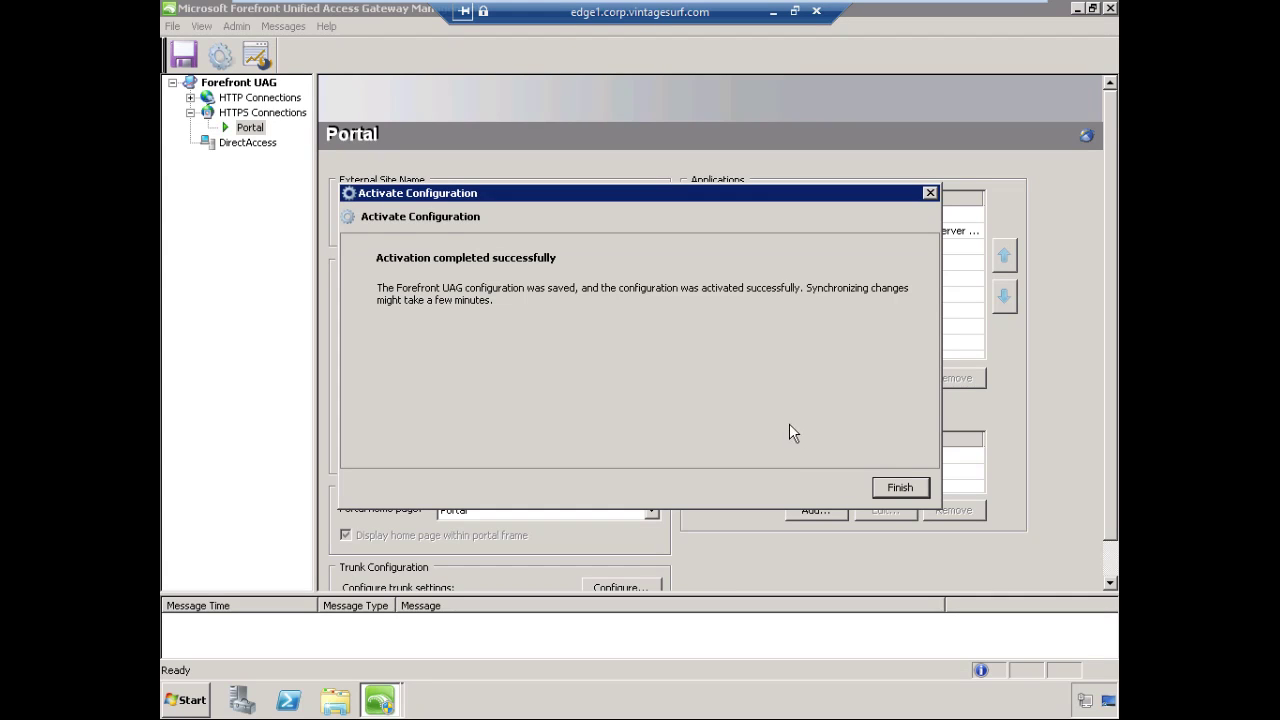
Filter messages to show the log, including 'Waiting for TMG storage to synchronize', in an enlarged pane
{"action": "left_click", "coordinate": [913, 491]}
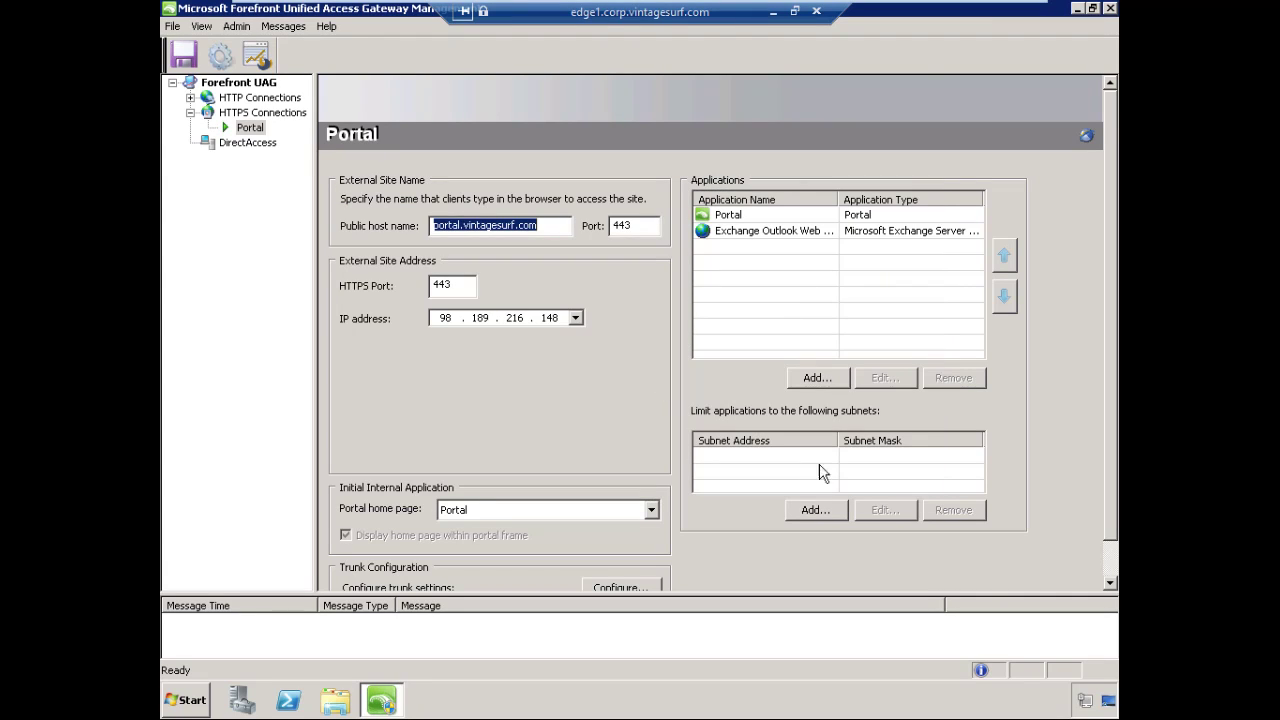
{"action": "left_click", "coordinate": [285, 27]}
{"action": "left_click", "coordinate": [298, 47]}
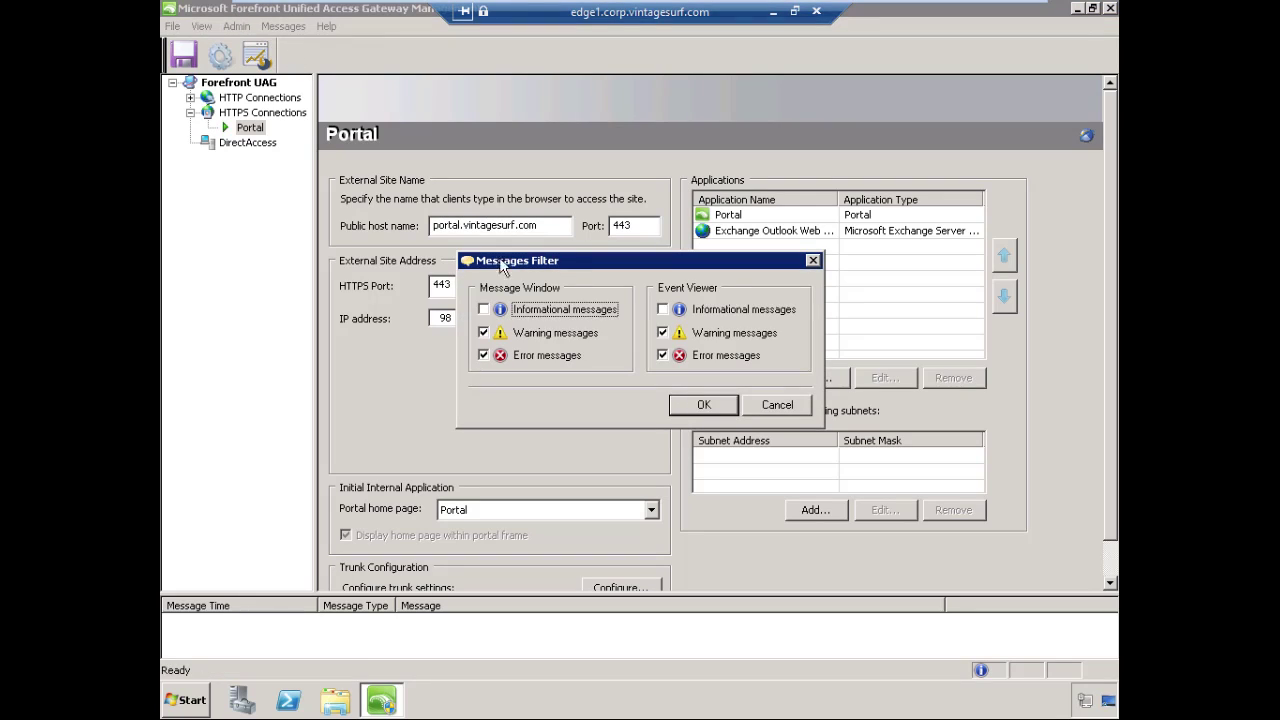
{"action": "left_click", "coordinate": [705, 404]}
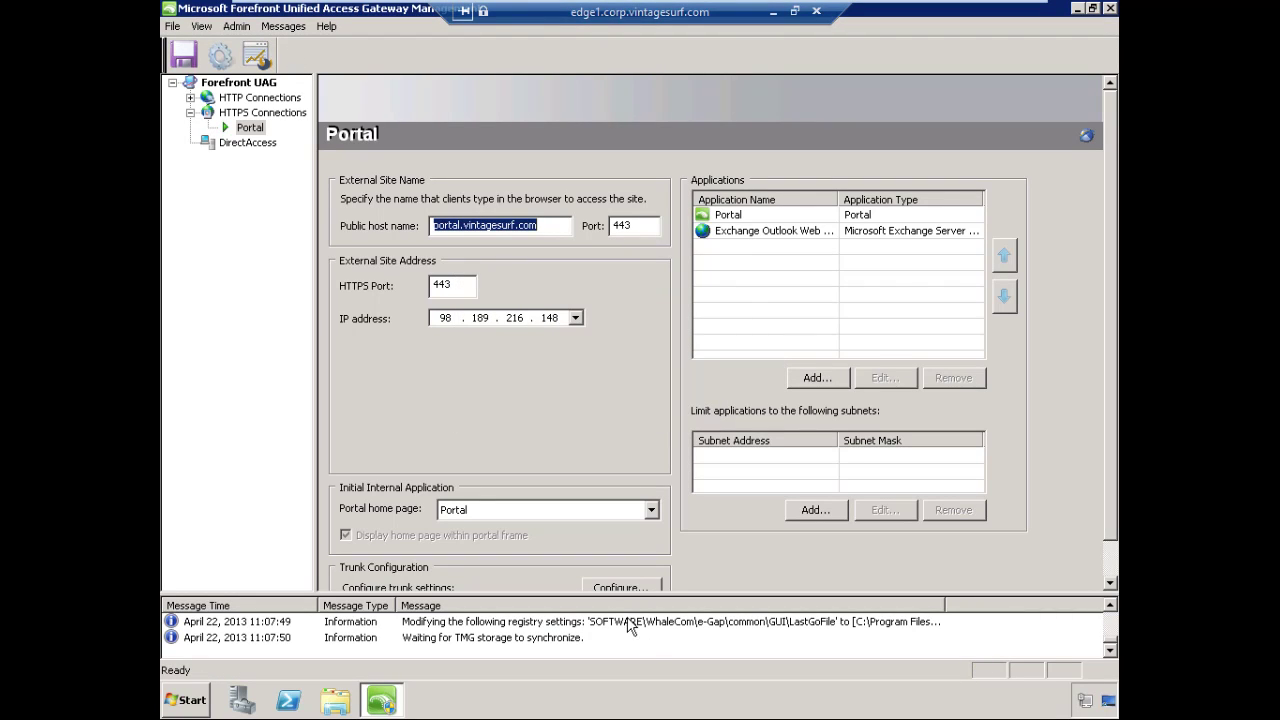
{"action": "left_click_drag", "start_coordinate": [626, 593], "coordinate": [626, 560]}
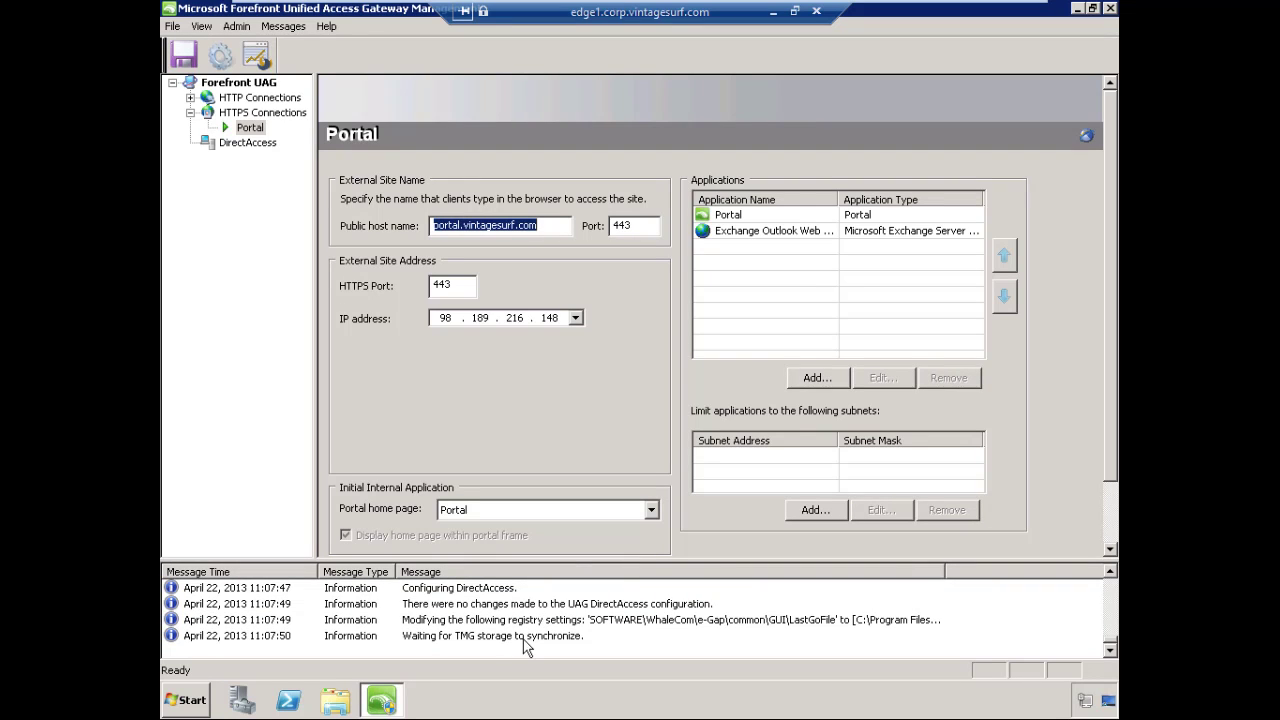